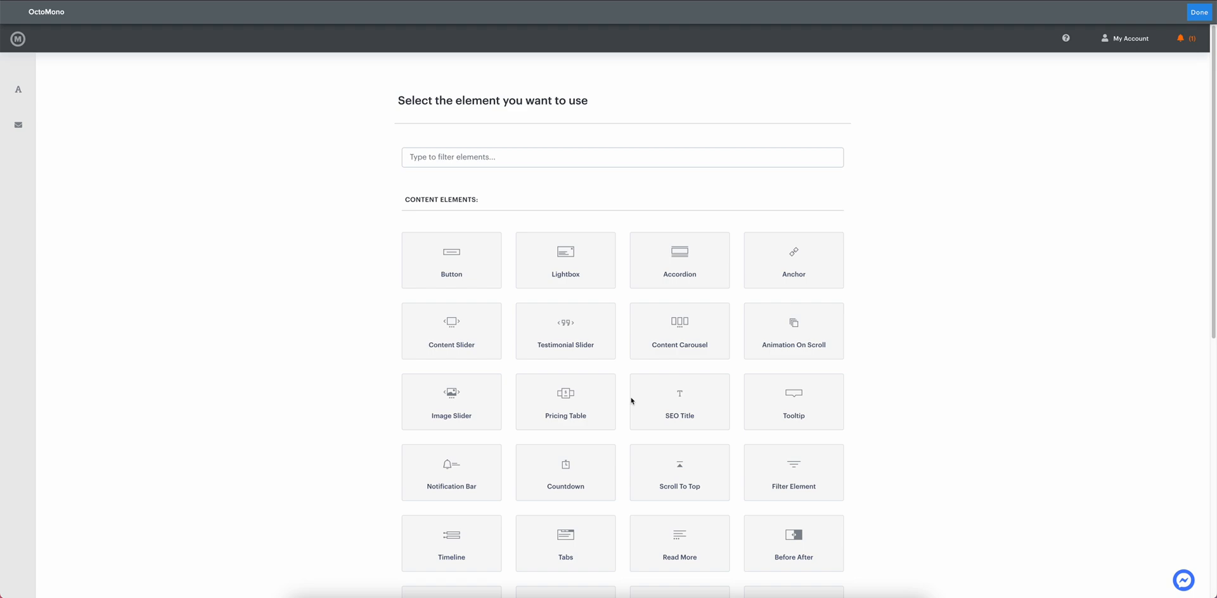
- Open the Counter element and delete its 99.99 and 1980 numbers
{"action": "scroll", "coordinate": [433, 201], "scroll_direction": "down", "scroll_amount": 6}
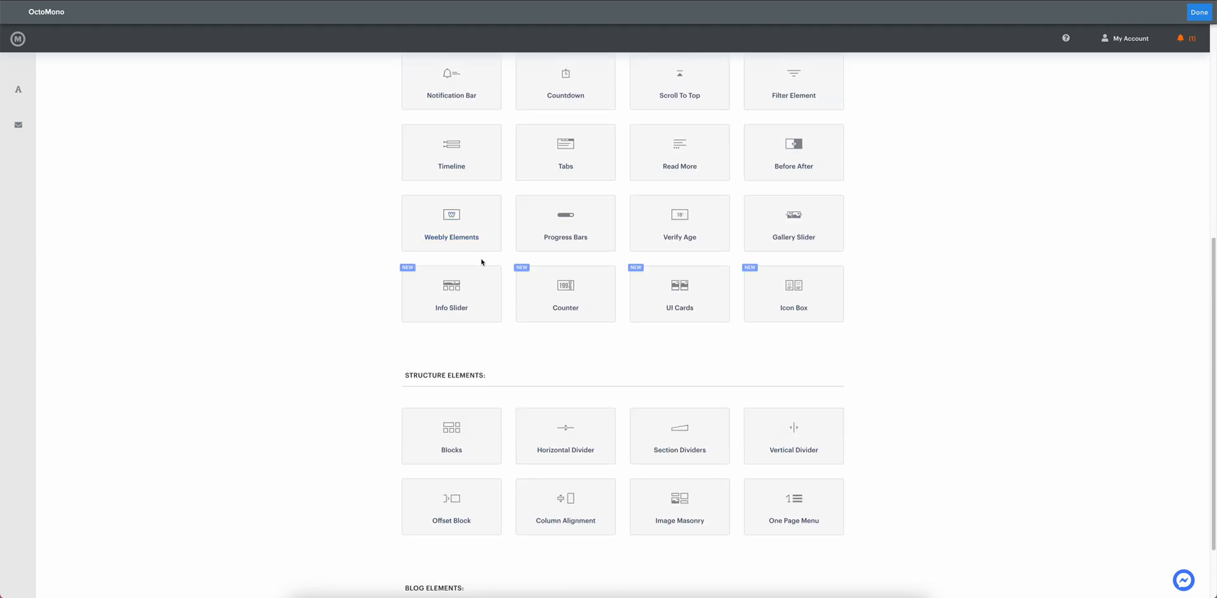
{"action": "left_click", "coordinate": [592, 299]}
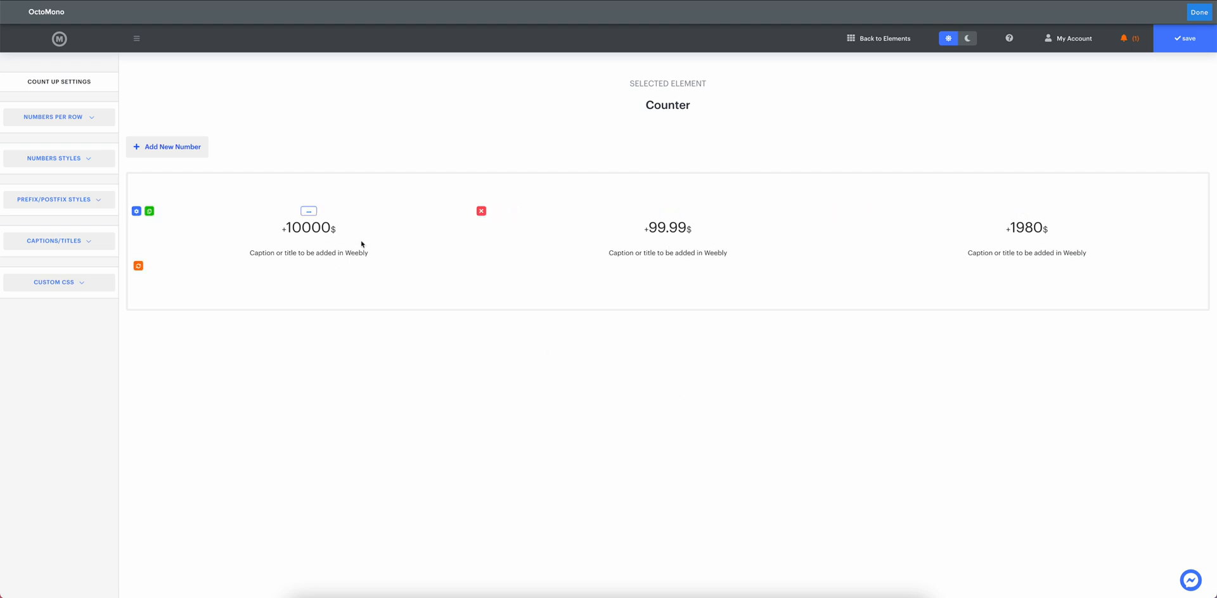
{"action": "left_click", "coordinate": [840, 211]}
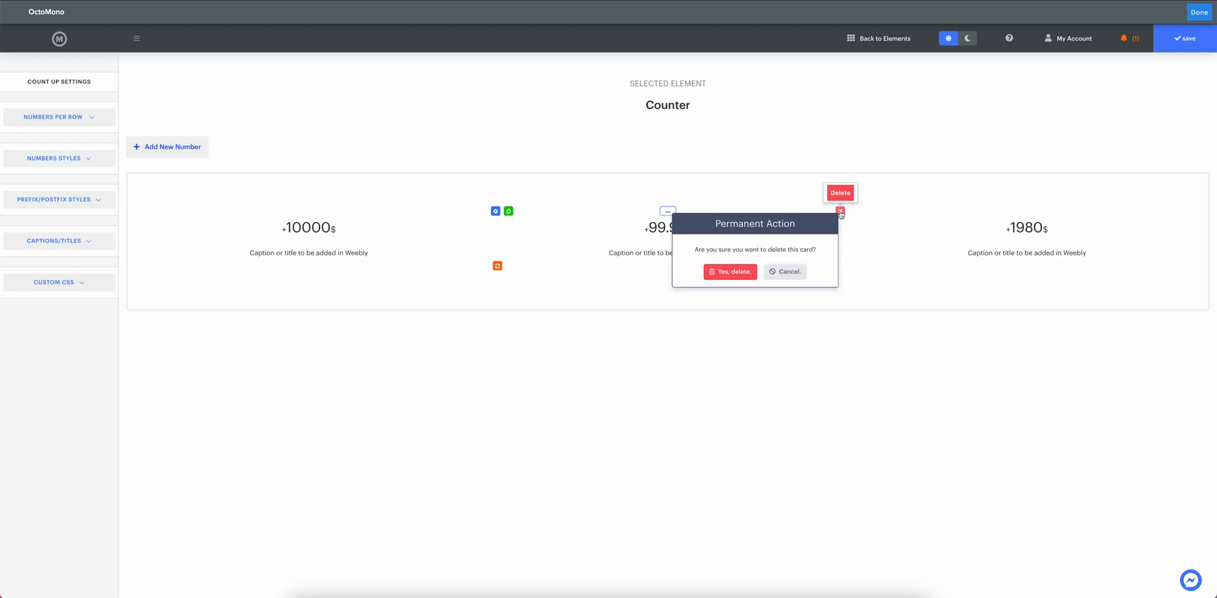
{"action": "left_click", "coordinate": [730, 271]}
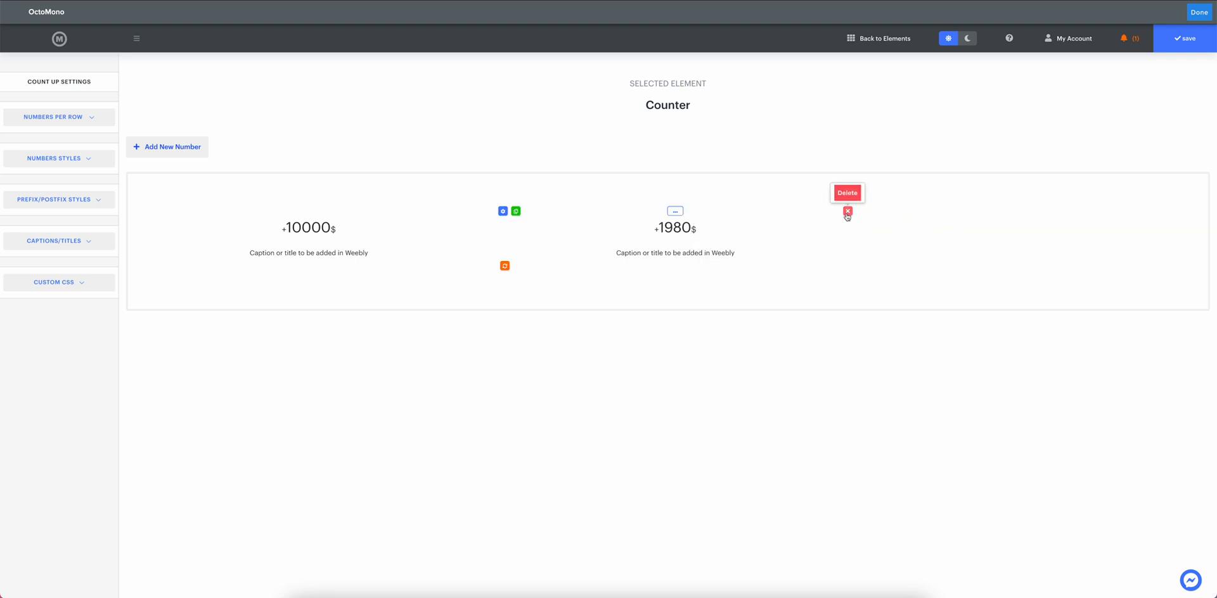
{"action": "left_click", "coordinate": [847, 216]}
{"action": "left_click", "coordinate": [736, 272]}
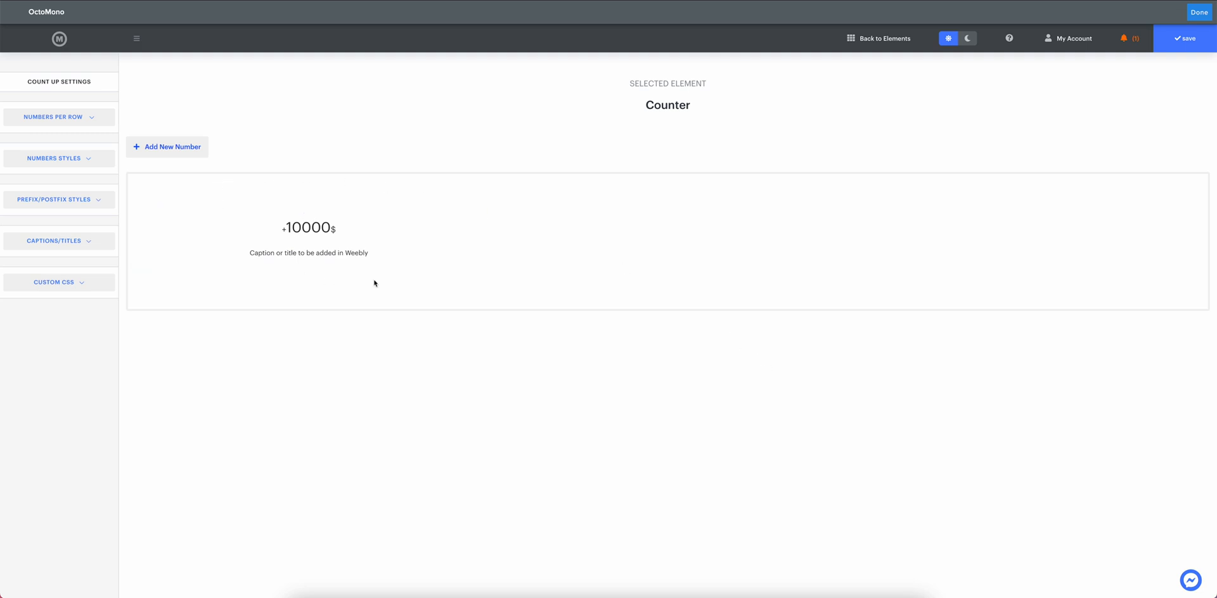
- Duplicate the remaining 10000 number twice to make three identical counters
{"action": "mouse_move", "coordinate": [203, 230]}
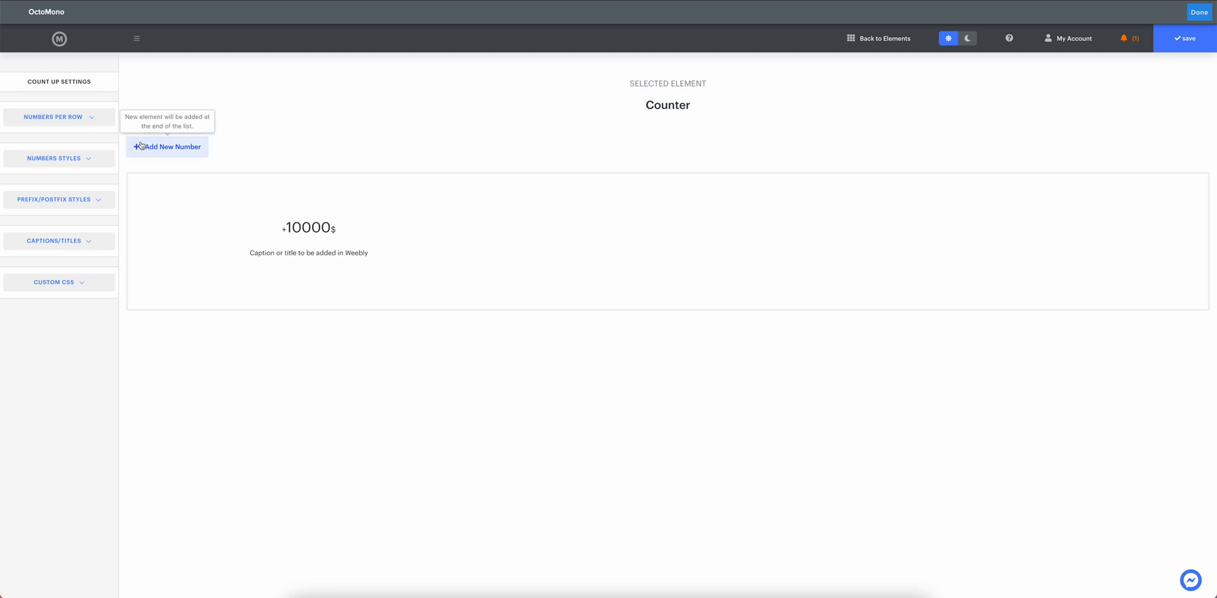
{"action": "left_click", "coordinate": [149, 212]}
{"action": "left_click", "coordinate": [150, 212]}
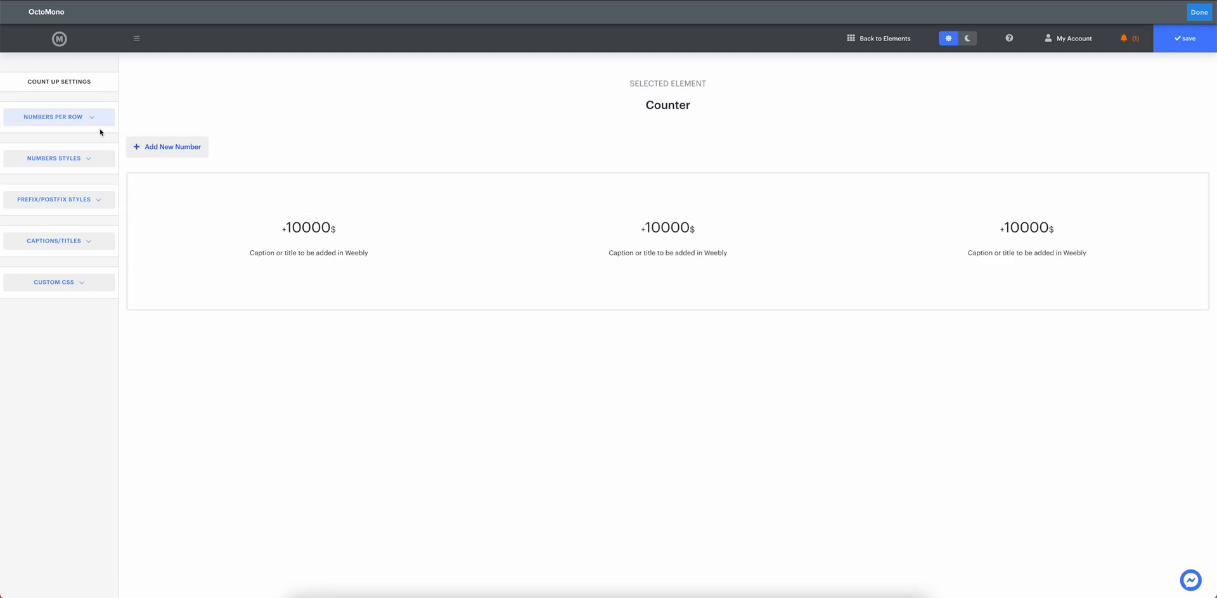
- Try 1 and 2 visible cards per row on desktop, and set the value back to 3
{"action": "left_click", "coordinate": [81, 122]}
{"action": "left_click", "coordinate": [37, 163]}
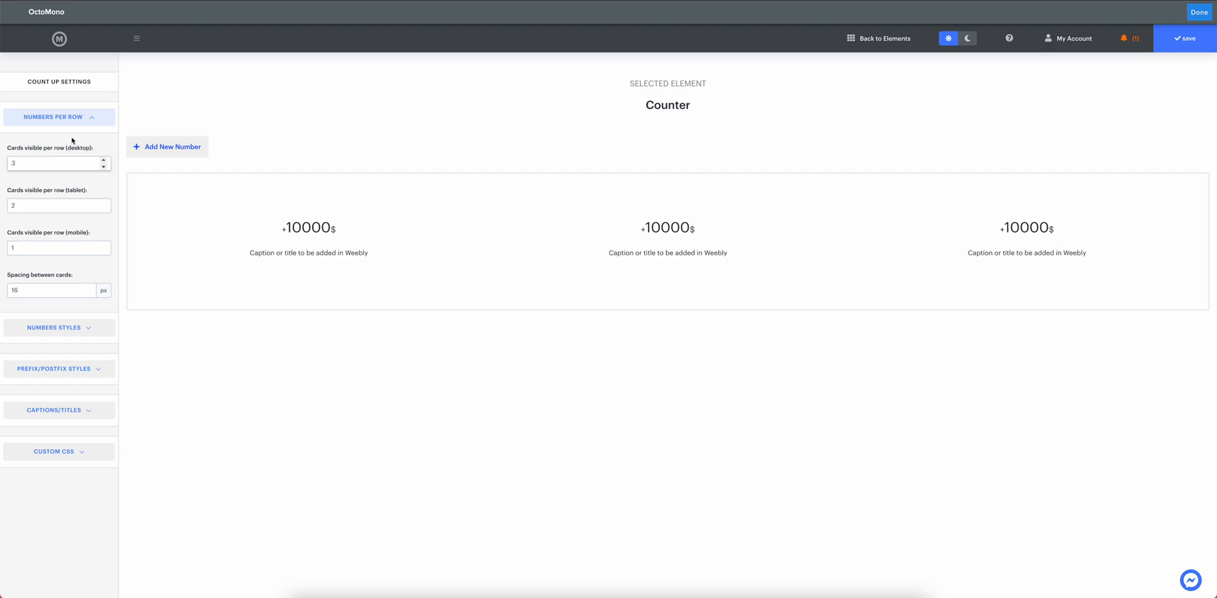
{"action": "key", "text": "BackSpace"}
{"action": "type", "text": "1"}
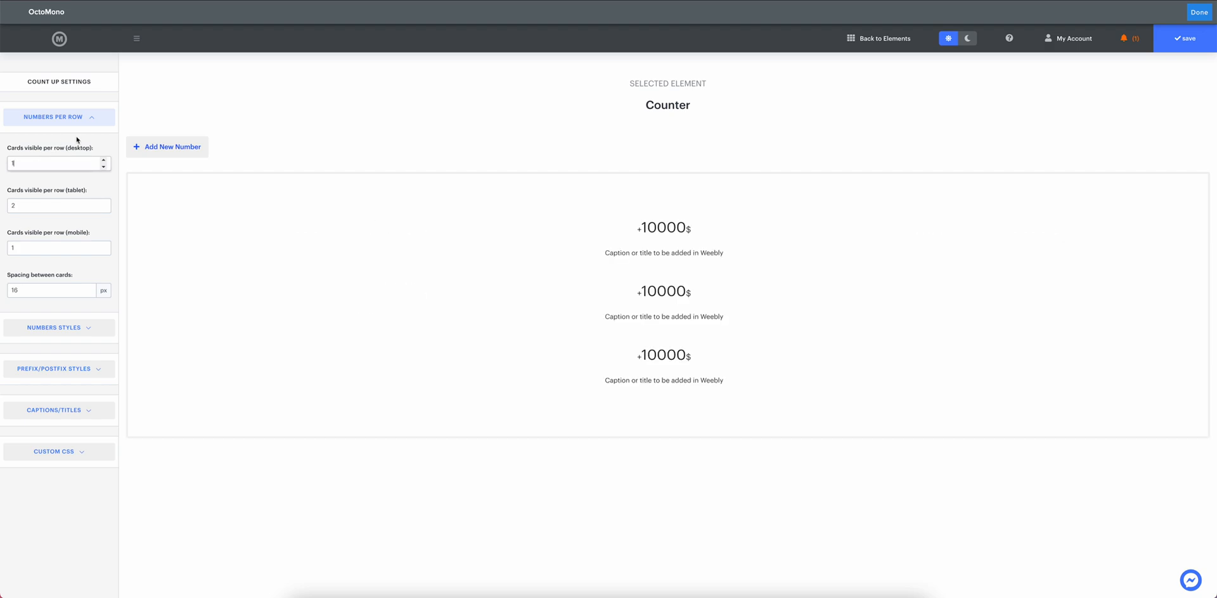
{"action": "key", "text": "BackSpace"}
{"action": "type", "text": "2"}
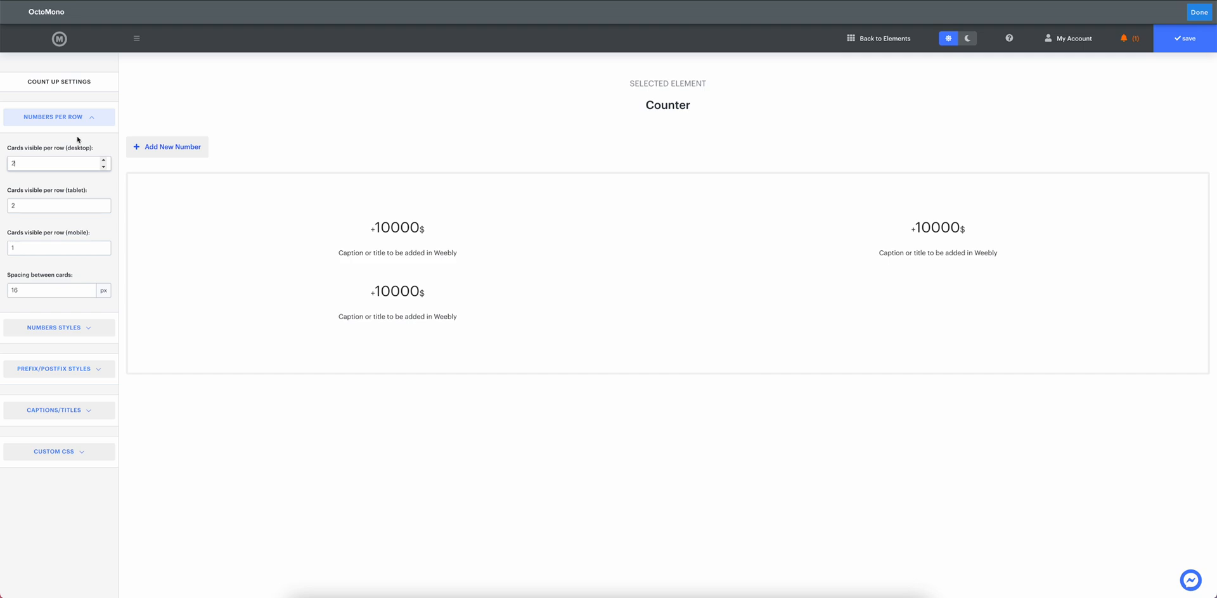
{"action": "key", "text": "BackSpace"}
{"action": "type", "text": "3"}
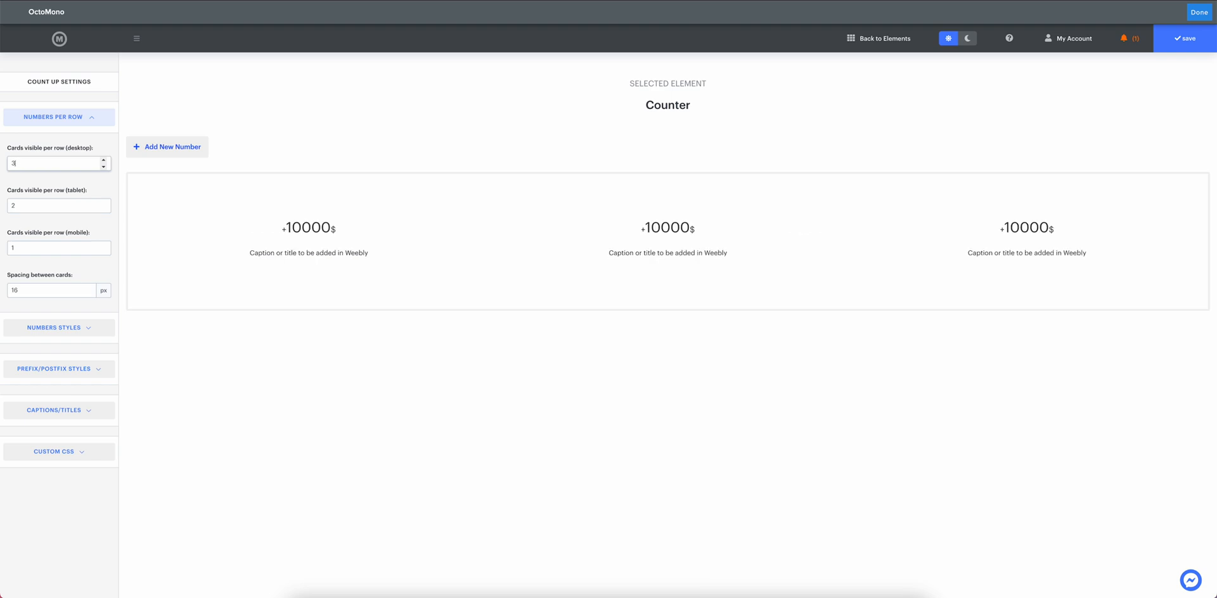
- Lower the desktop cards per row to 1 and raise it back to 3
{"action": "key", "text": "Down"}
{"action": "key", "text": "Down"}
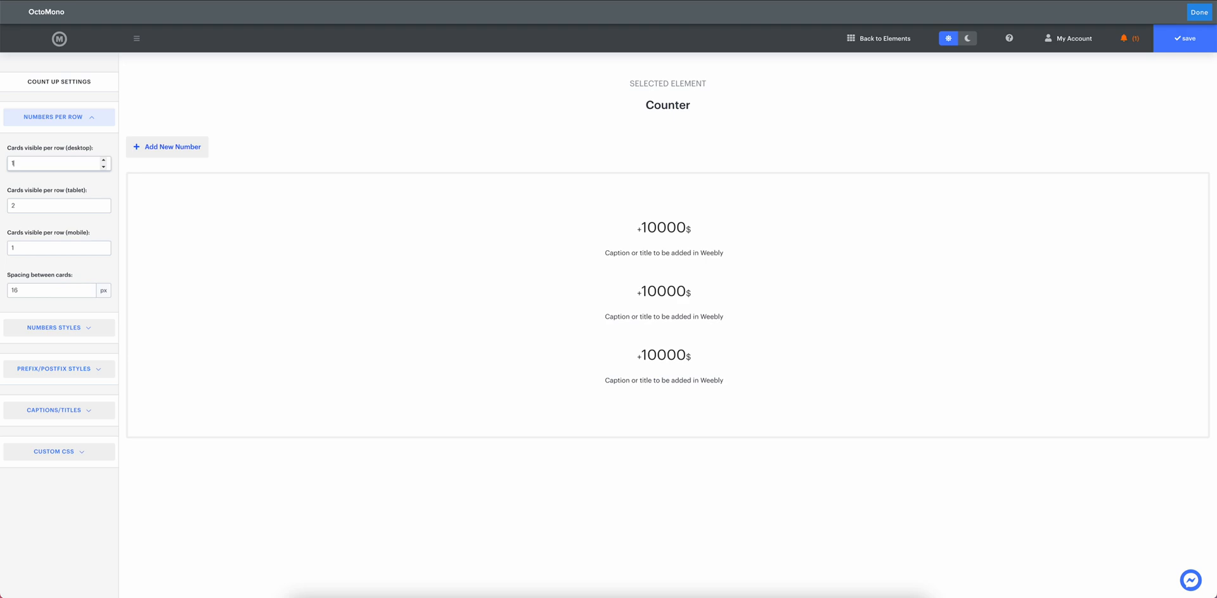
{"action": "key", "text": "Up"}
{"action": "key", "text": "Up"}
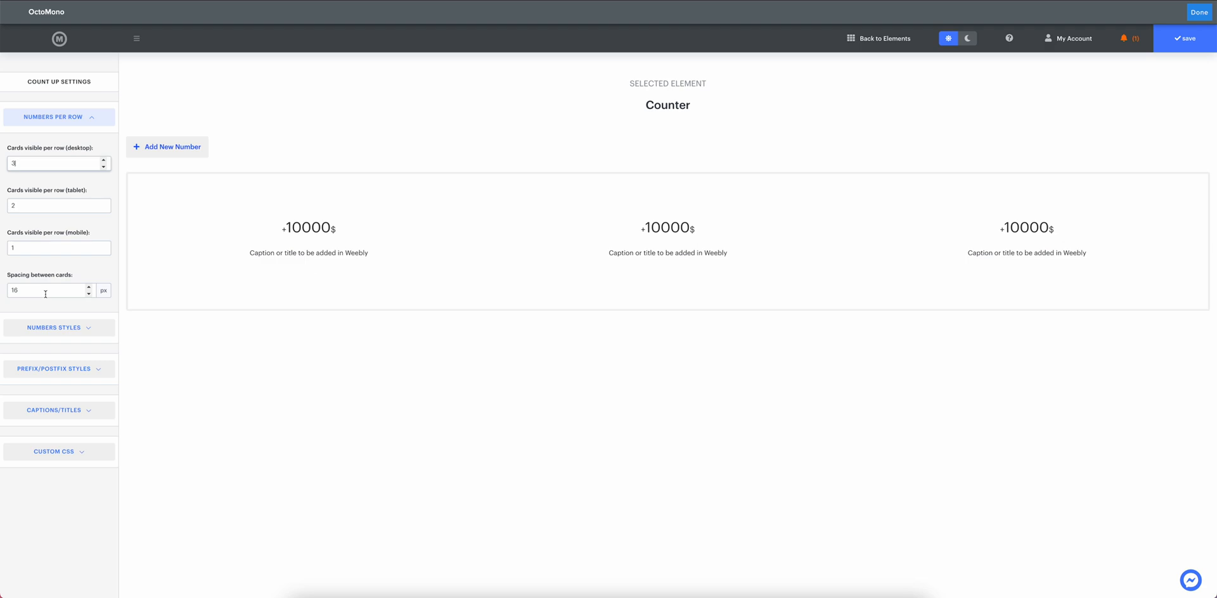
{"action": "mouse_move", "coordinate": [368, 243]}
{"action": "left_click", "coordinate": [39, 123]}
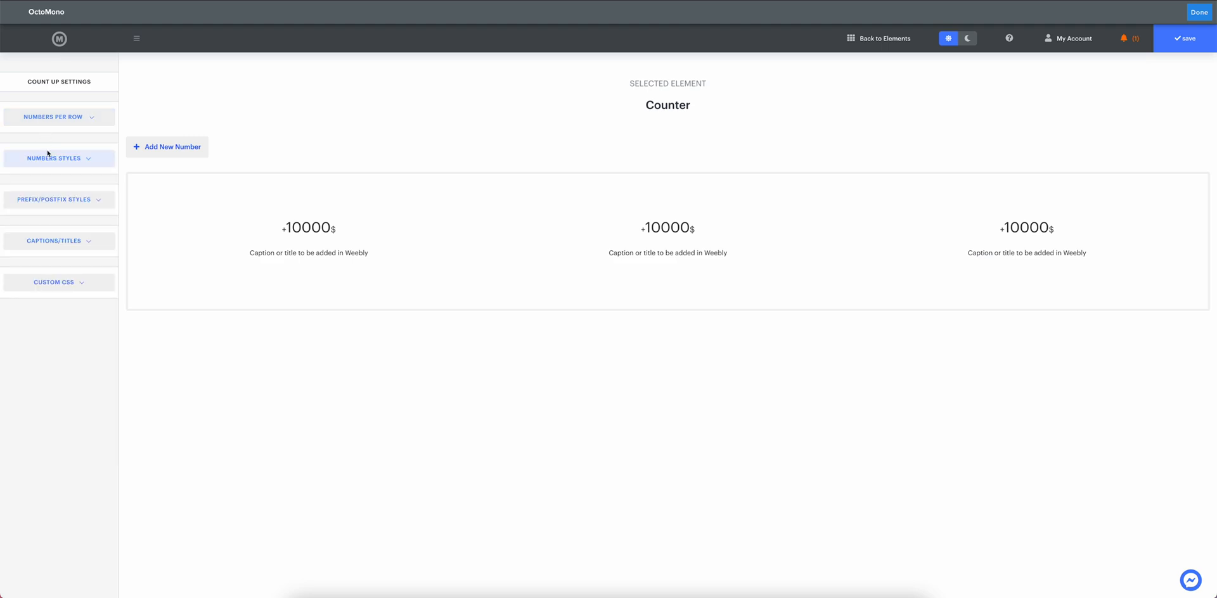
- Set the animation duration in the numbers' styles to Slow
{"action": "left_click", "coordinate": [48, 159]}
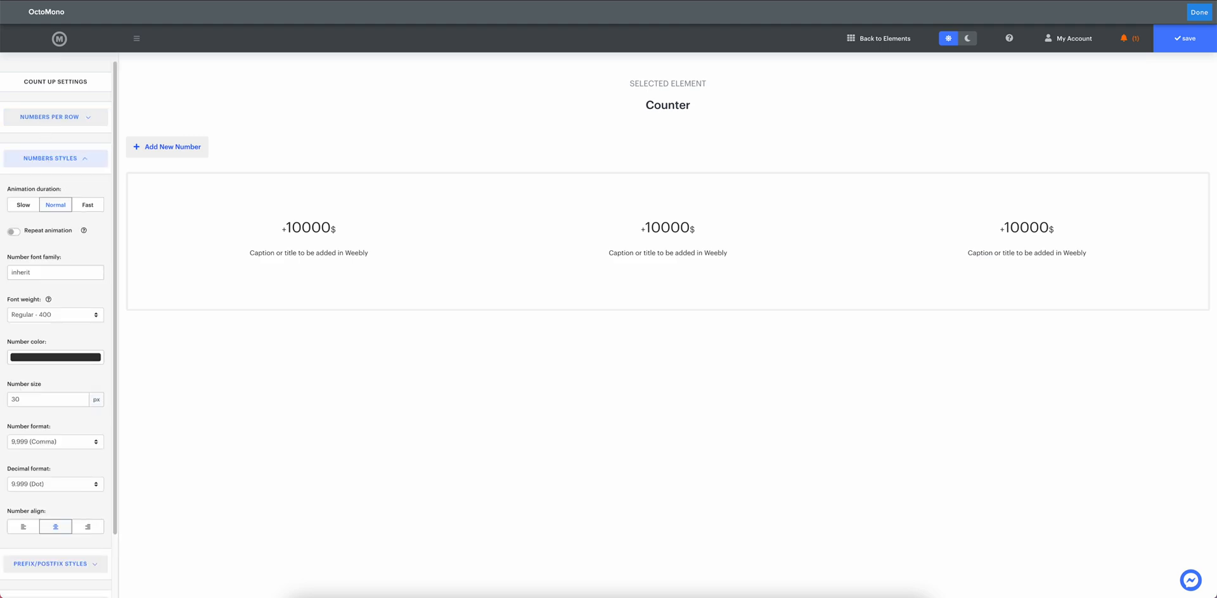
{"action": "left_click", "coordinate": [22, 205]}
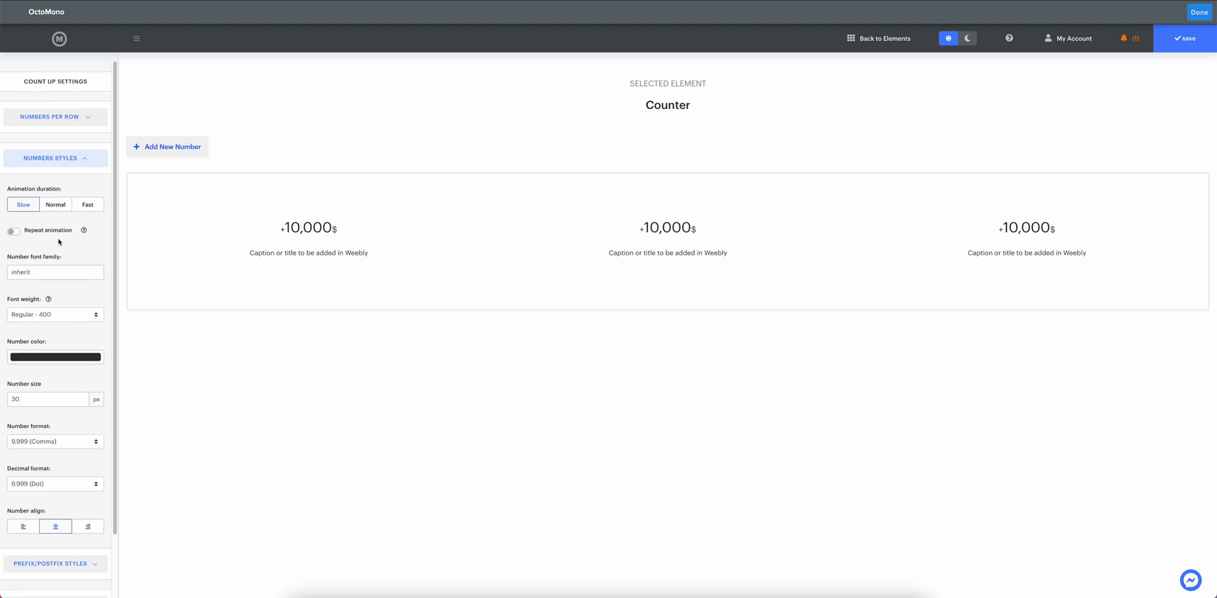
- Try 'Open Sans', sans-serif as the number font family
{"action": "scroll", "coordinate": [53, 251], "scroll_direction": "down", "scroll_amount": 1}
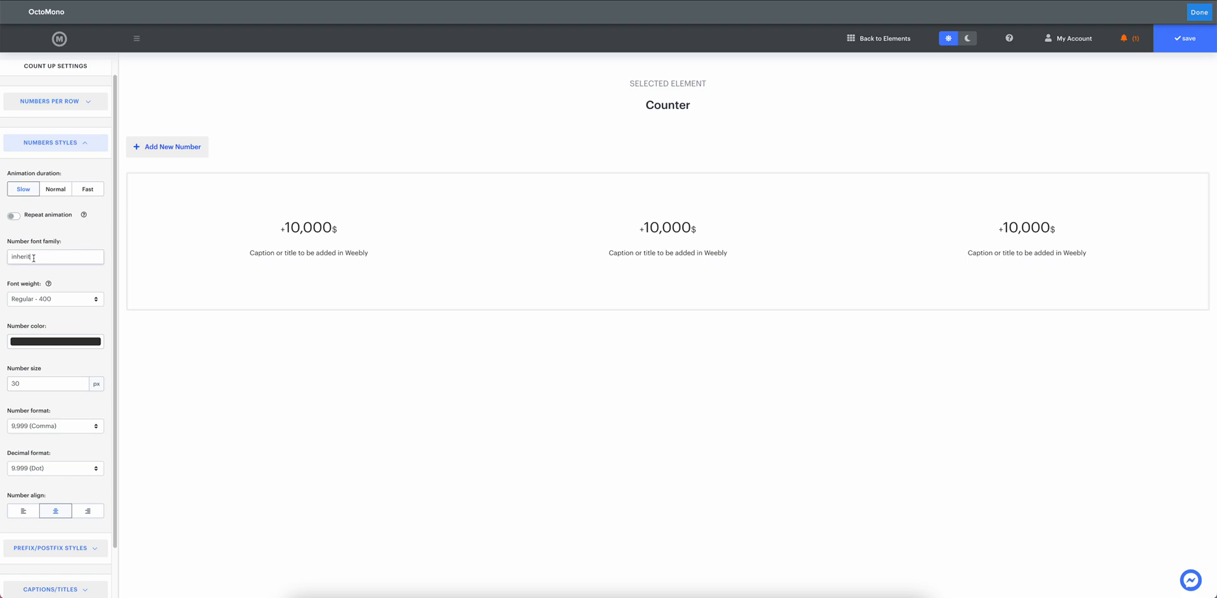
{"action": "double_click", "coordinate": [59, 255]}
{"action": "type", "text": "'Open Sans'"}
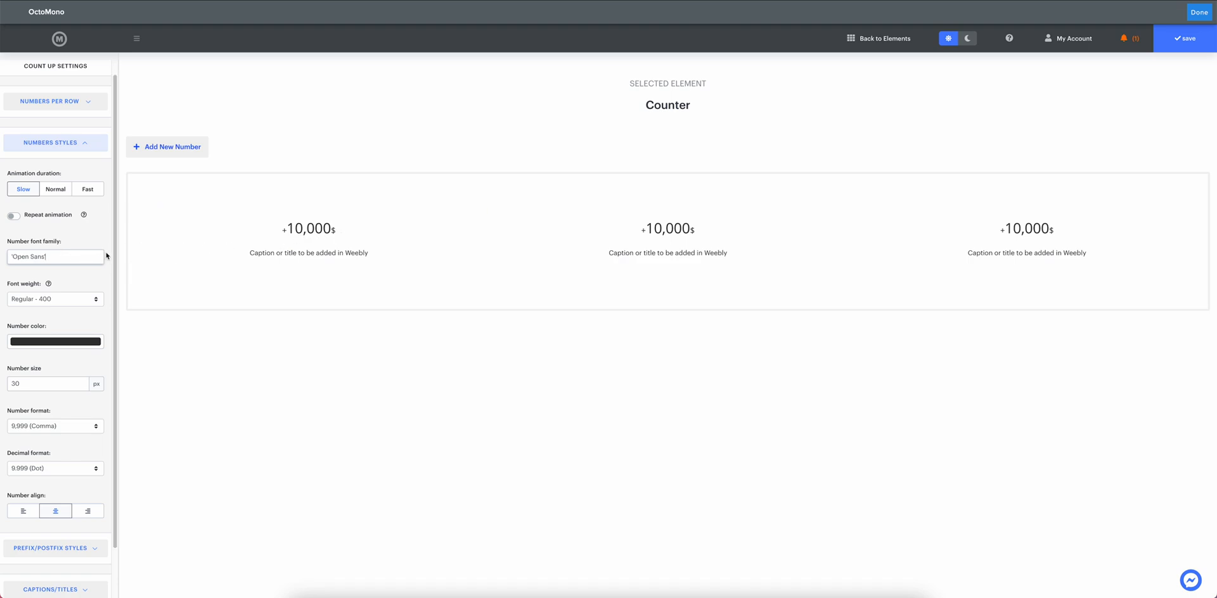
{"action": "type", "text": ", sans-serif"}
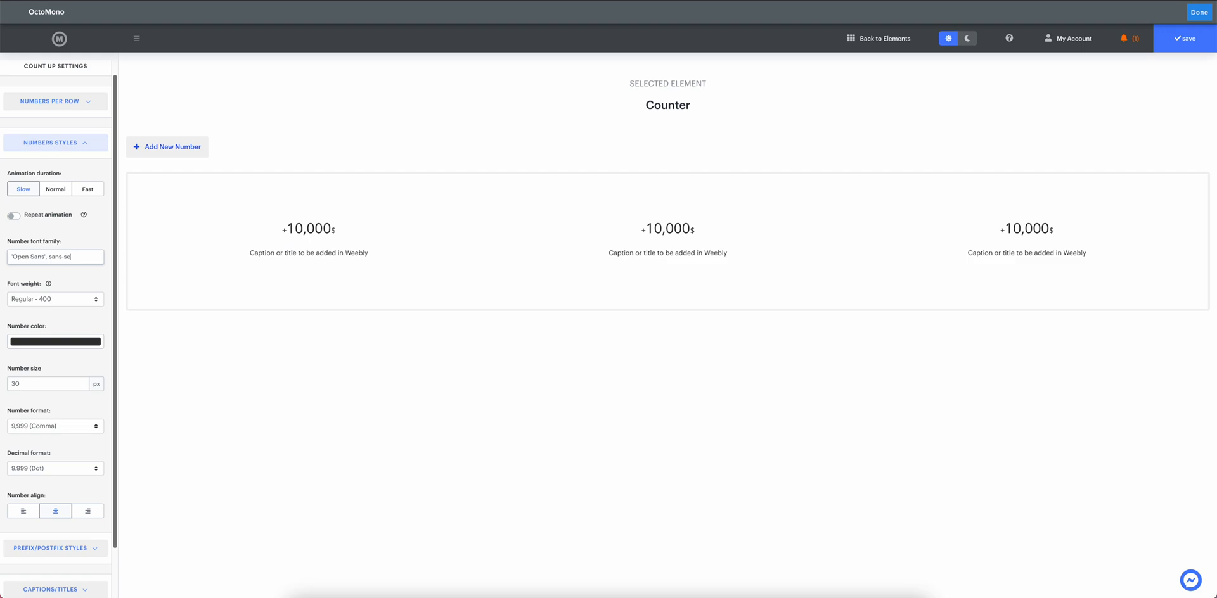
- Try serif as the number font family and set it back to inherit
{"action": "triple_click", "coordinate": [83, 255]}
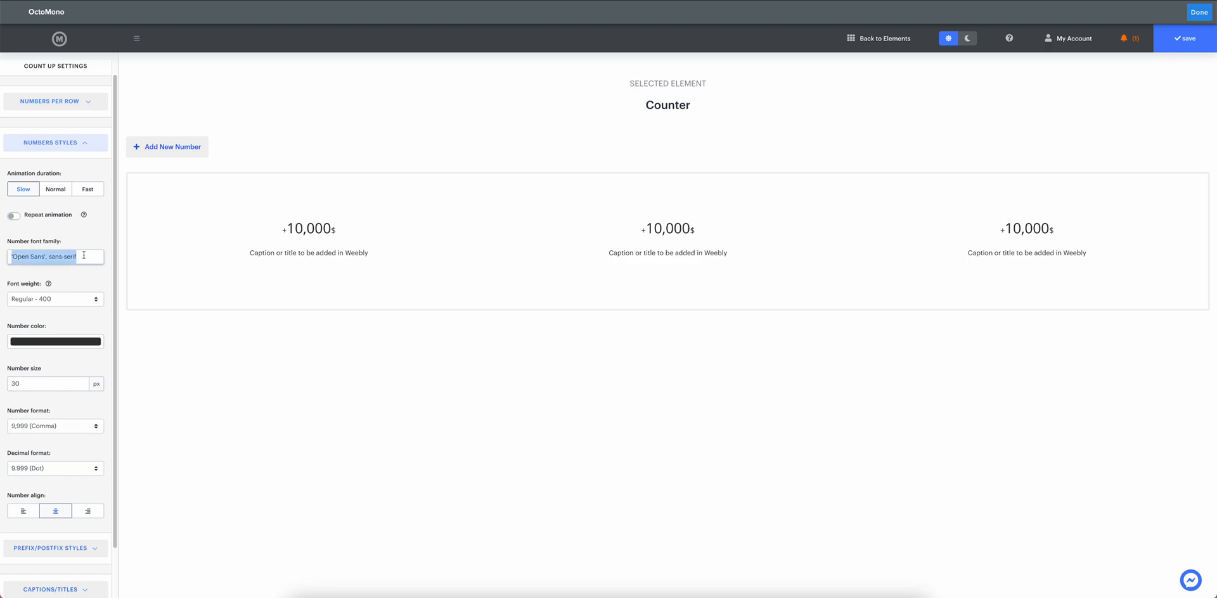
{"action": "type", "text": "serif"}
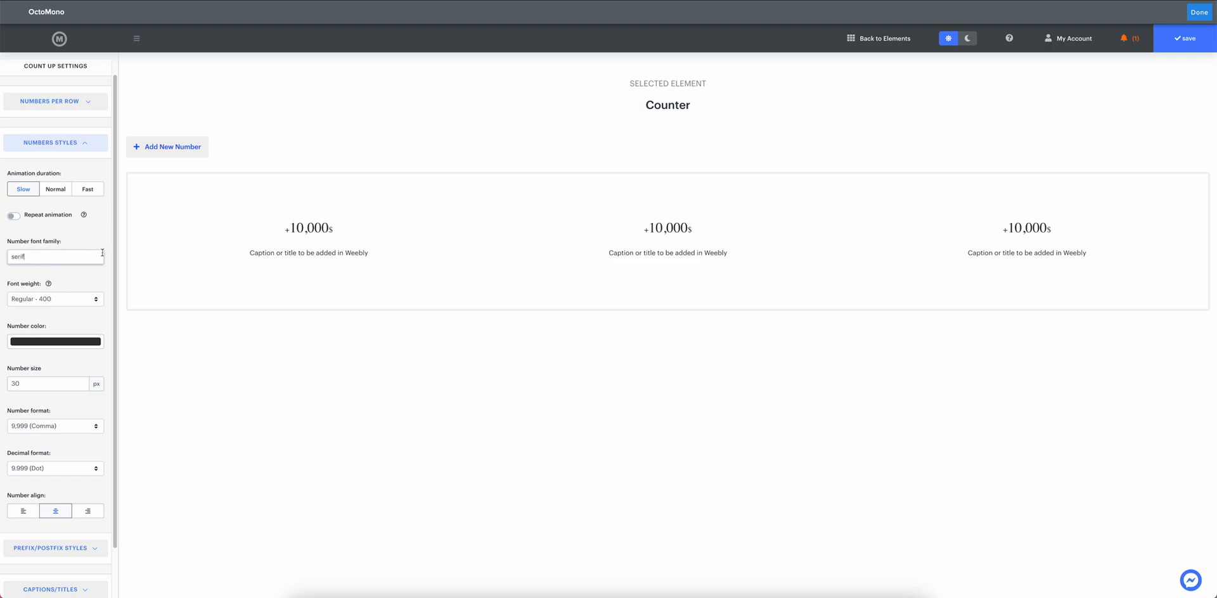
{"action": "key", "text": "BackSpace"}
{"action": "key", "text": "BackSpace"}
{"action": "key", "text": "BackSpace"}
{"action": "key", "text": "BackSpace"}
{"action": "key", "text": "BackSpace"}
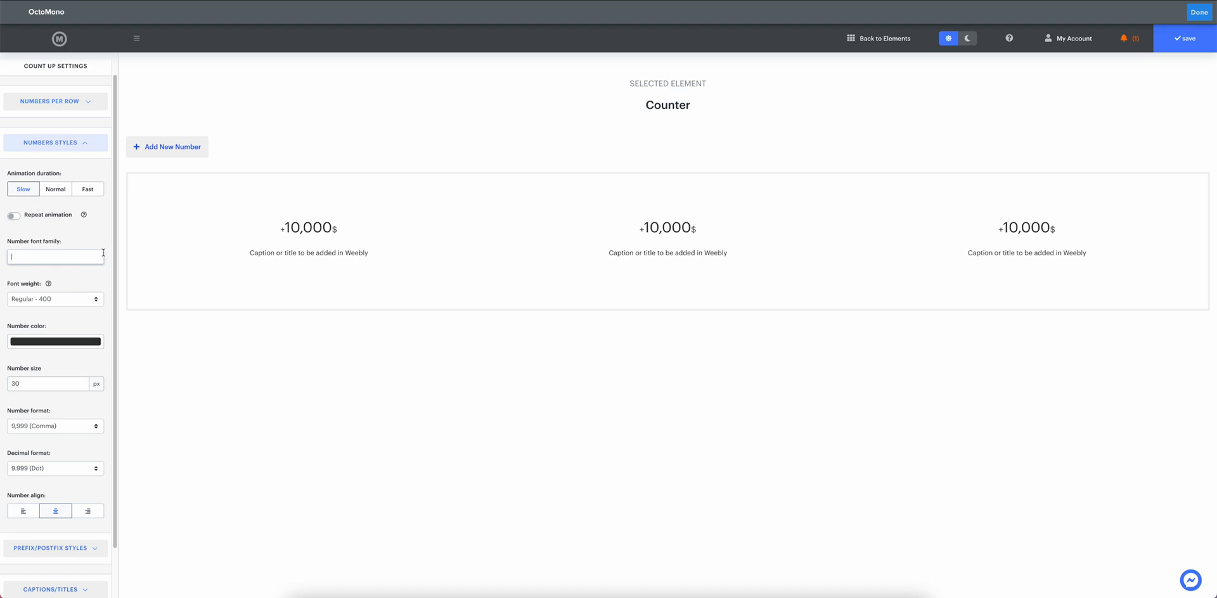
{"action": "type", "text": "inherit"}
{"action": "left_click", "coordinate": [67, 236]}
- Set the numbers' font weight to Bold - 700
{"action": "scroll", "coordinate": [64, 286], "scroll_direction": "down", "scroll_amount": 1}
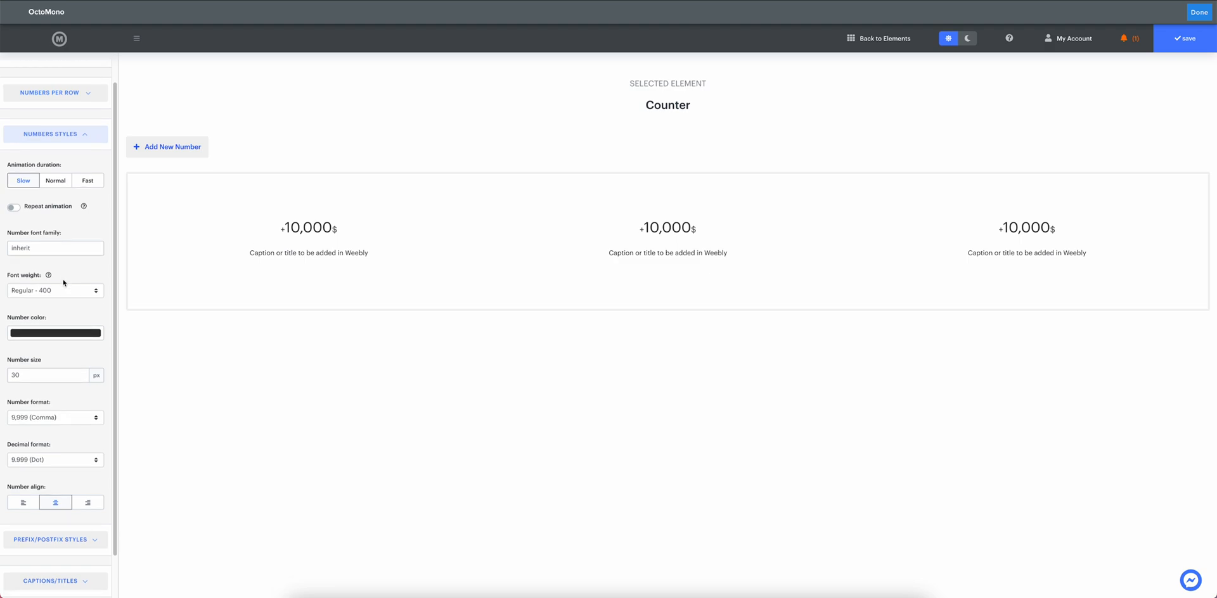
{"action": "left_click", "coordinate": [71, 291]}
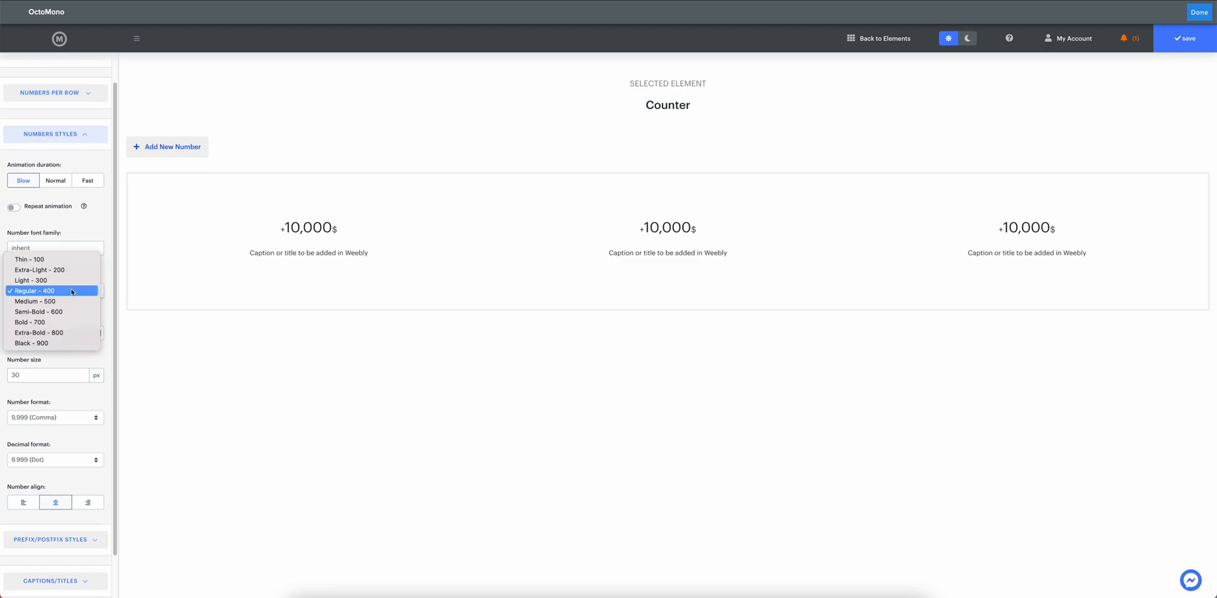
{"action": "left_click", "coordinate": [73, 323]}
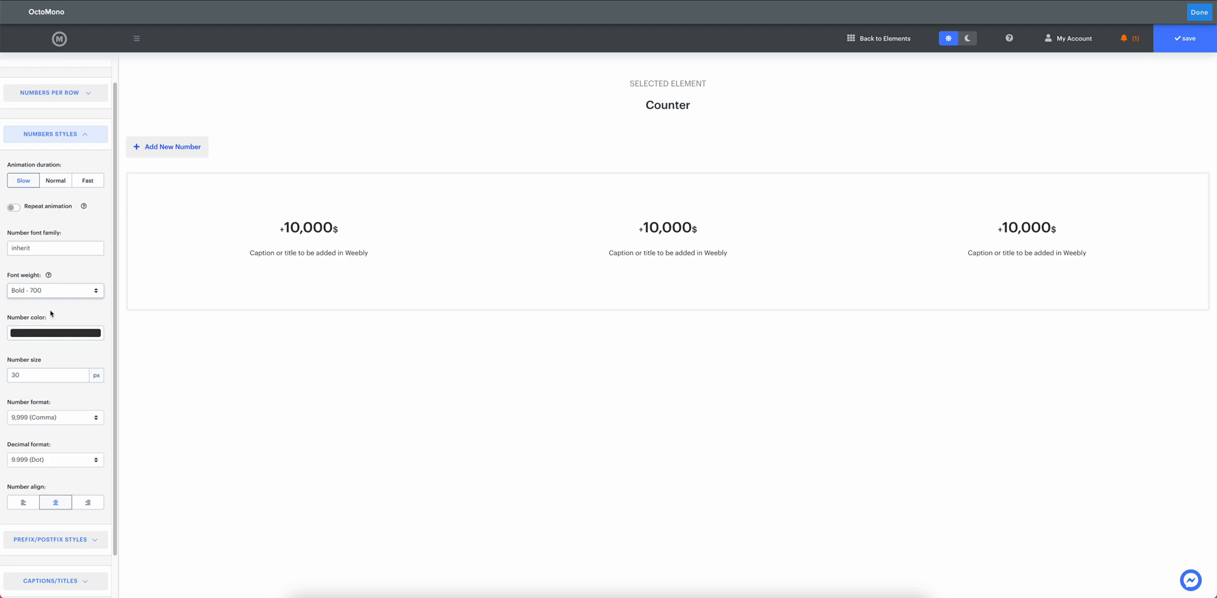
- Set the number color to a muted red and the number size to 50 px
{"action": "scroll", "coordinate": [69, 312], "scroll_direction": "down", "scroll_amount": 1}
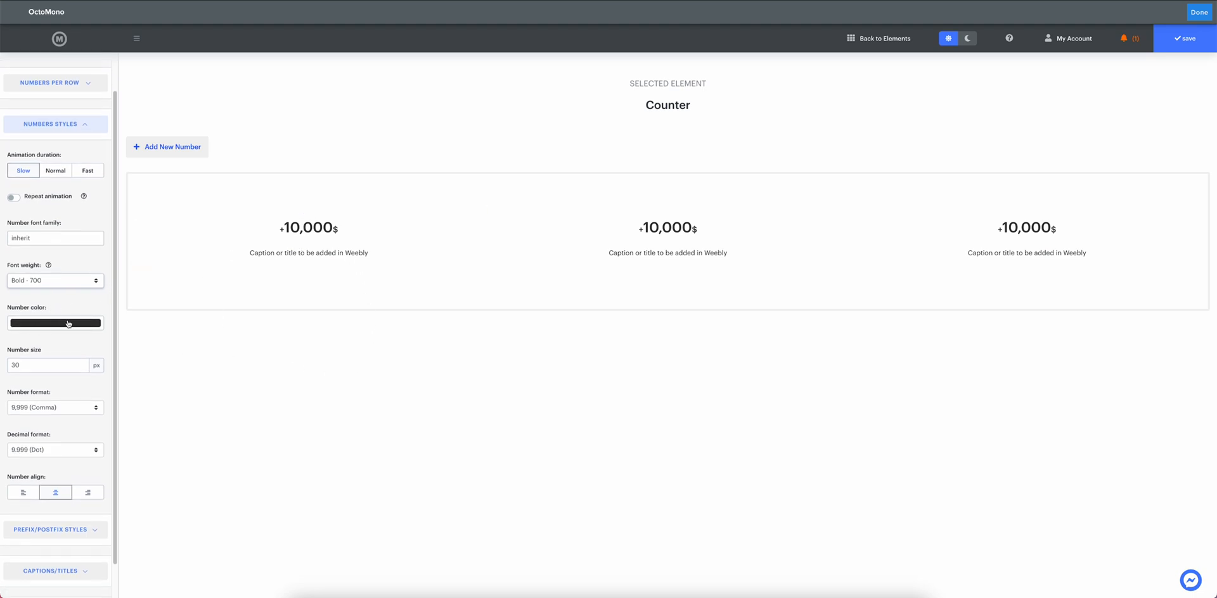
{"action": "left_click", "coordinate": [68, 323]}
{"action": "left_click", "coordinate": [61, 351]}
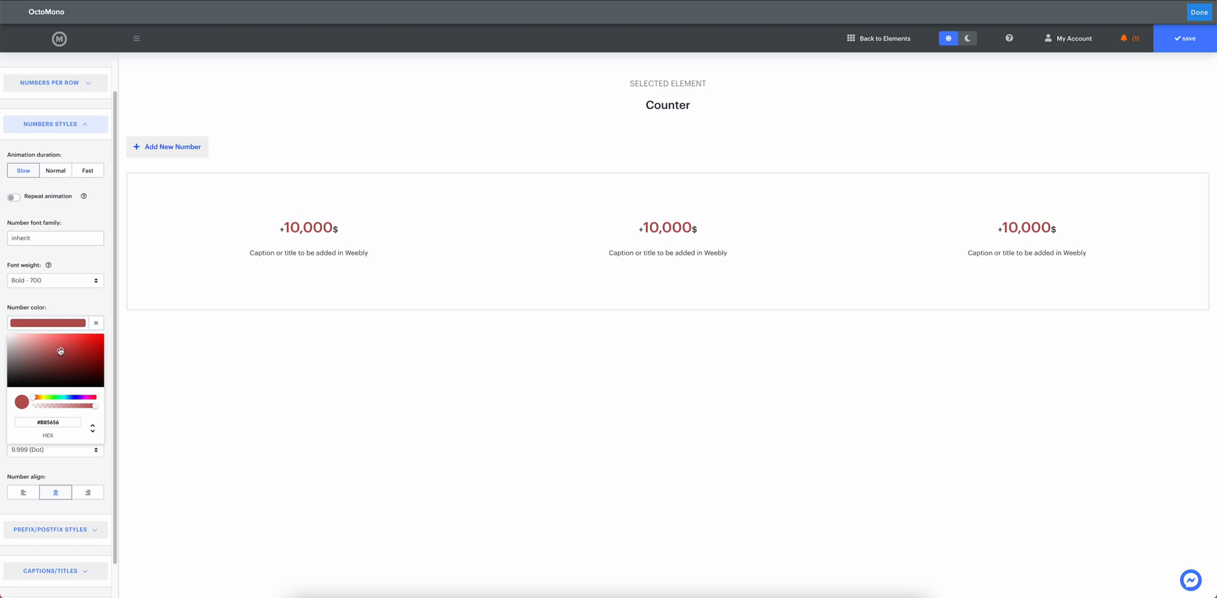
{"action": "left_click", "coordinate": [97, 324]}
{"action": "scroll", "coordinate": [42, 317], "scroll_direction": "down", "scroll_amount": 1}
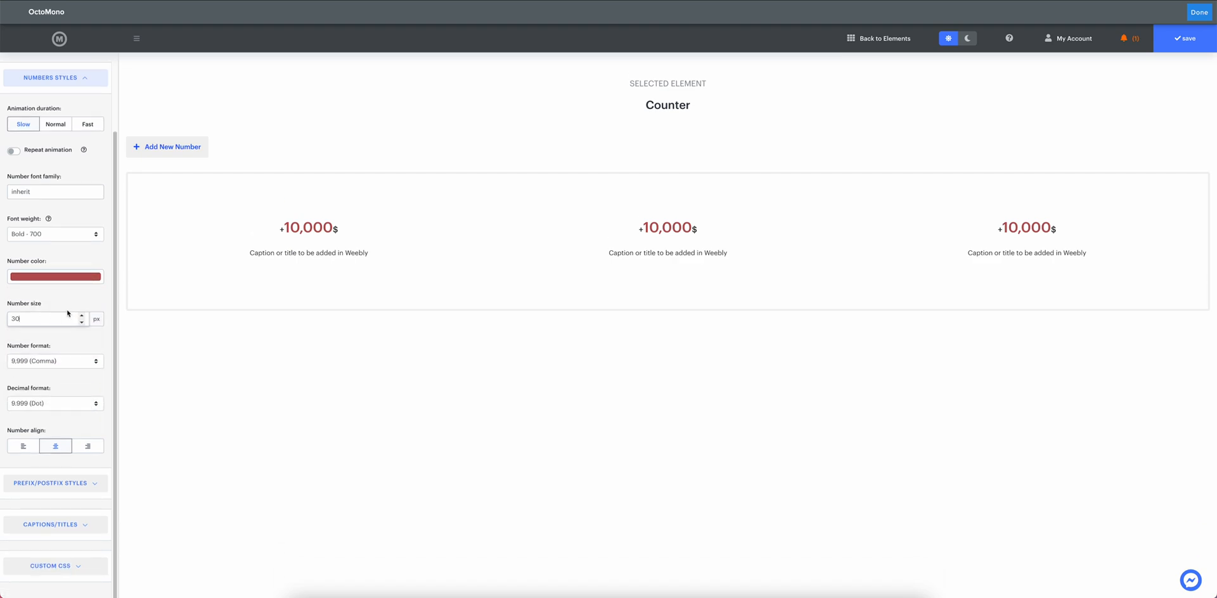
{"action": "key", "text": "BackSpace"}
{"action": "type", "text": "5"}
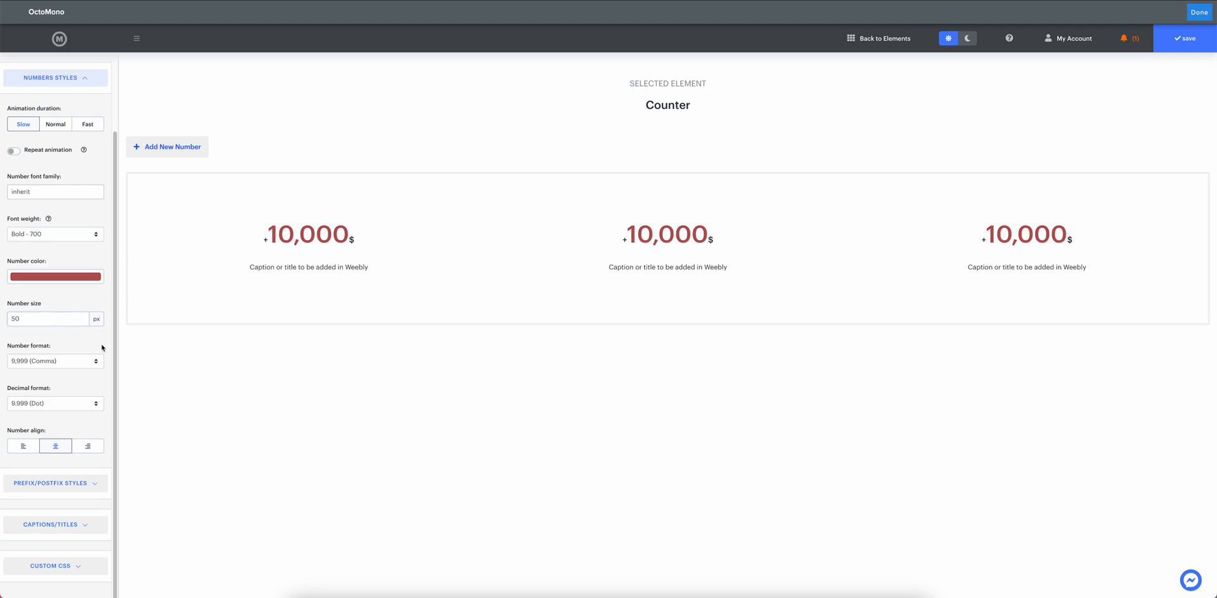
- Check the number format and decimal format choices, keeping 9,999 (Comma) and 9.999 (Dot)
{"action": "mouse_move", "coordinate": [282, 250]}
{"action": "mouse_move", "coordinate": [203, 263]}
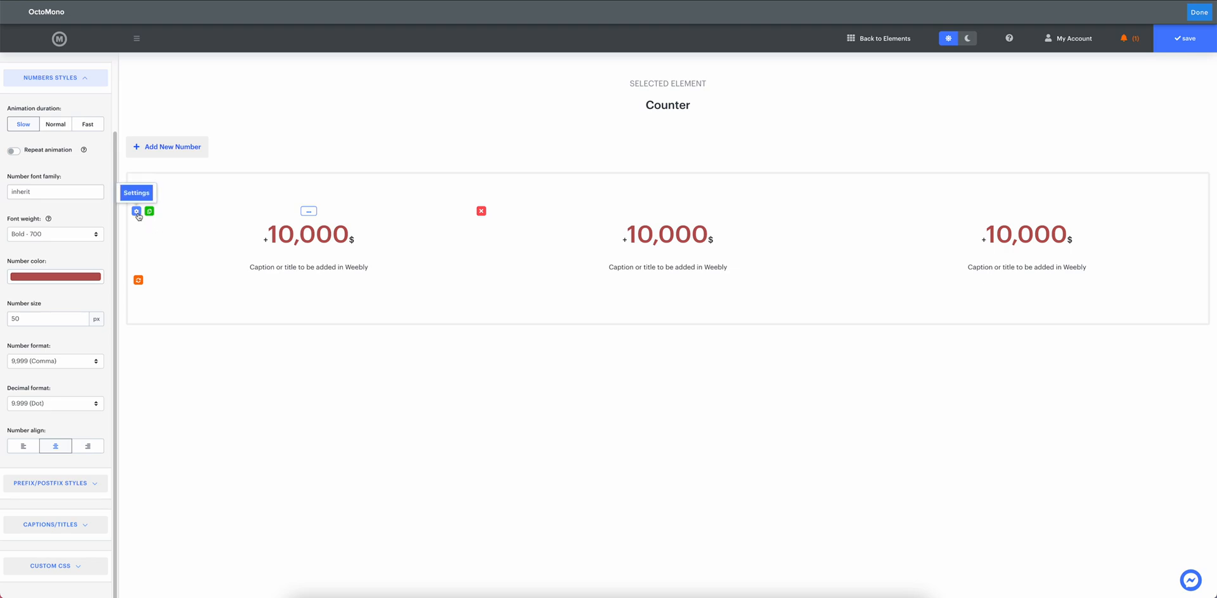
{"action": "left_click", "coordinate": [74, 362]}
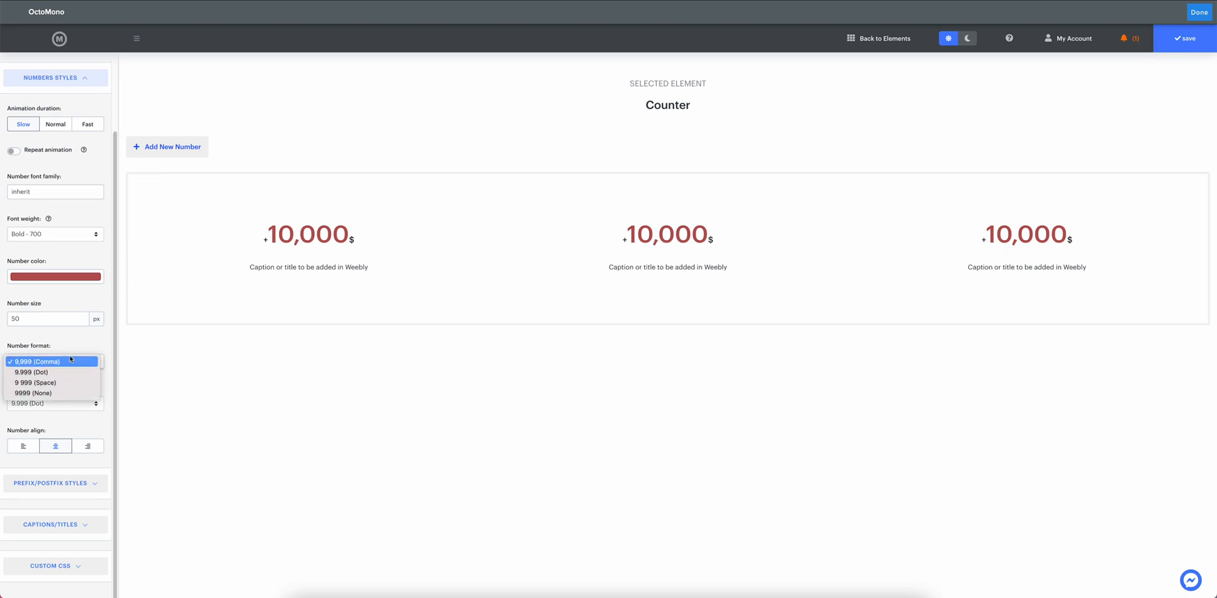
{"action": "left_click", "coordinate": [70, 361]}
{"action": "left_click", "coordinate": [69, 404]}
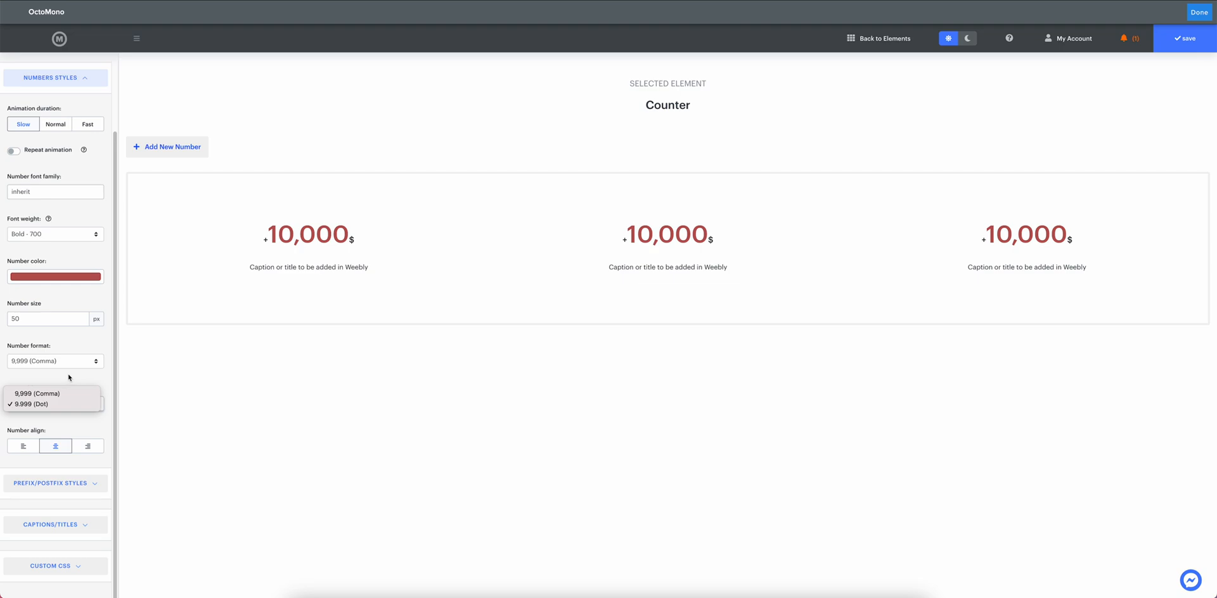
{"action": "left_click", "coordinate": [69, 378]}
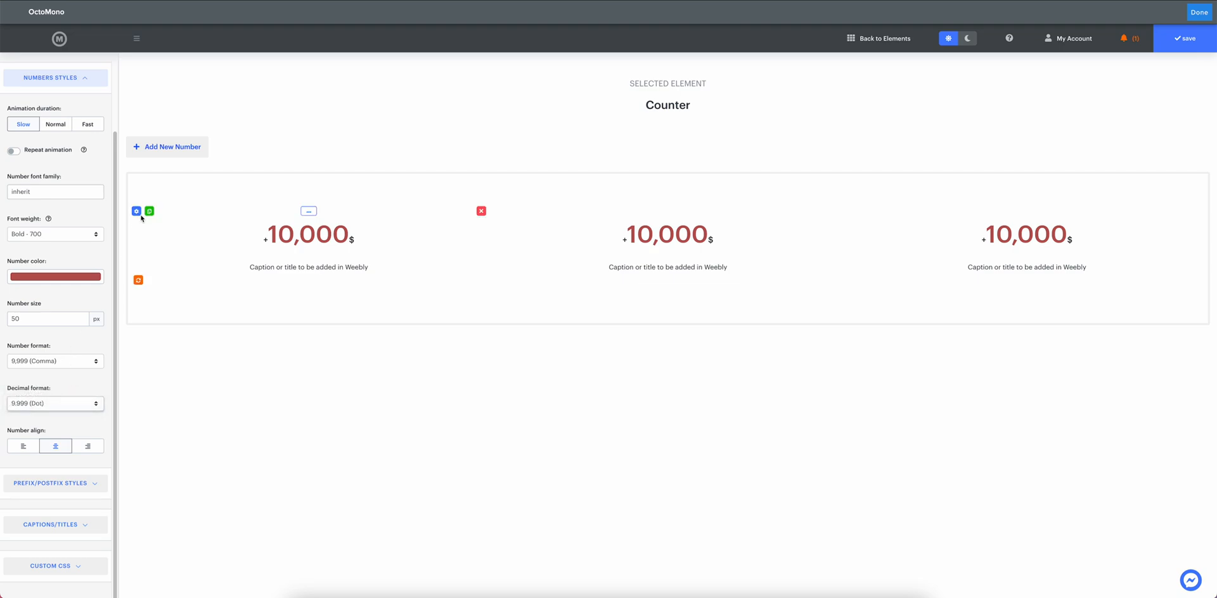
- Set the first number's end value to 10000.99 in its individual settings
{"action": "left_click", "coordinate": [136, 211]}
{"action": "left_click", "coordinate": [311, 335]}
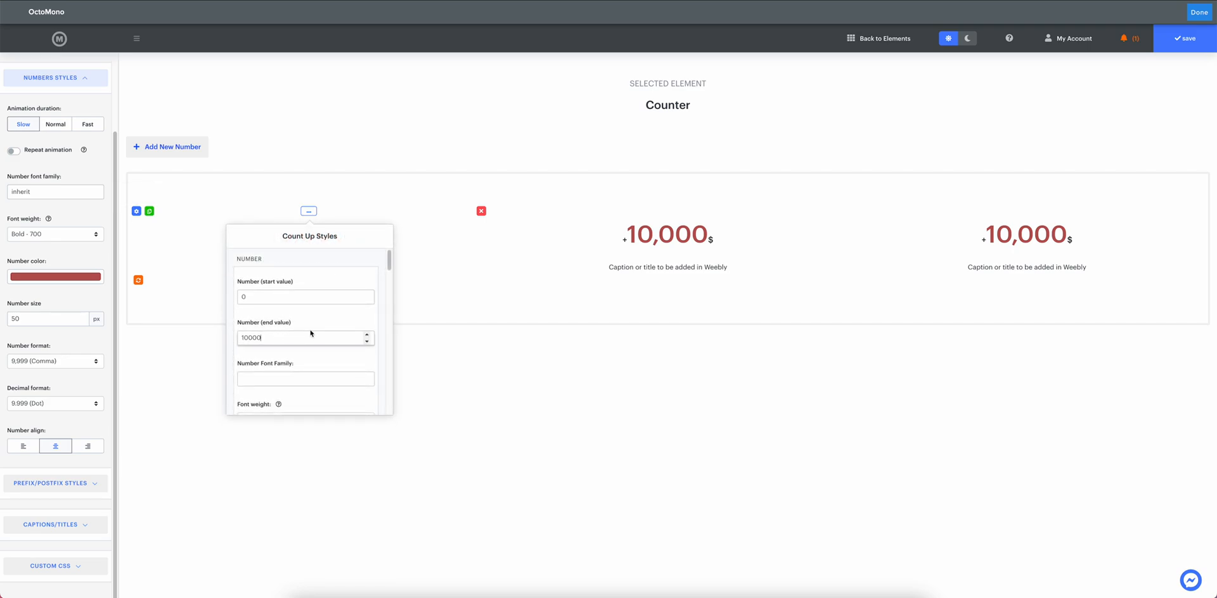
{"action": "type", "text": ".99"}
{"action": "left_click", "coordinate": [181, 369]}
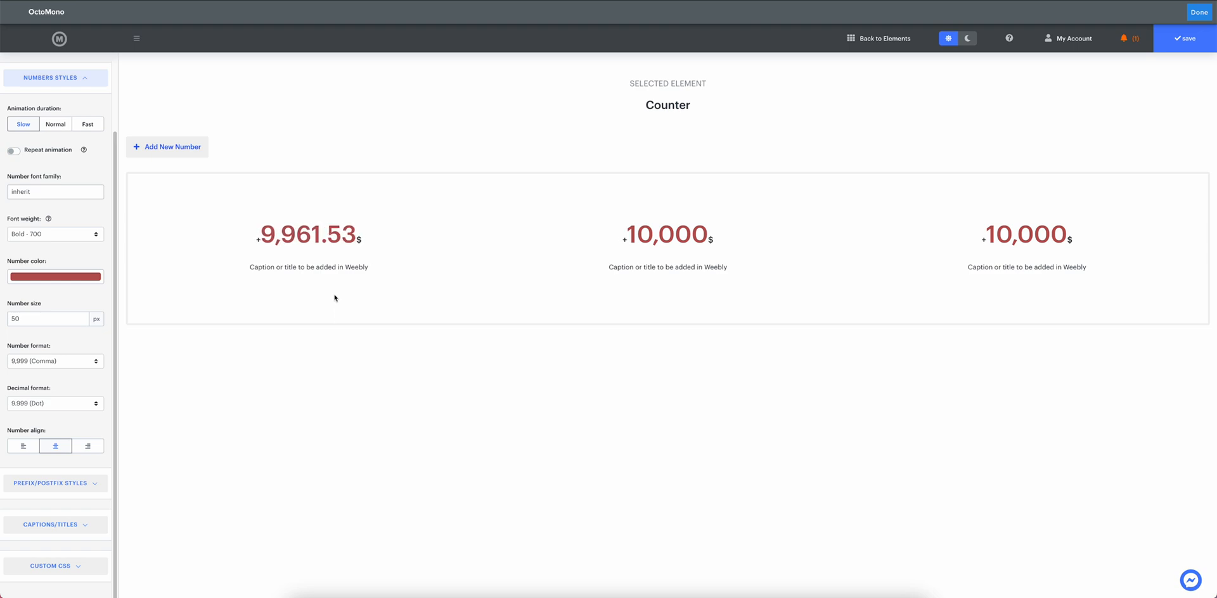
- Try the 9,999 (Comma) decimal format and left number alignment, restoring 9.999 (Dot) and centered alignment
{"action": "left_click", "coordinate": [47, 403]}
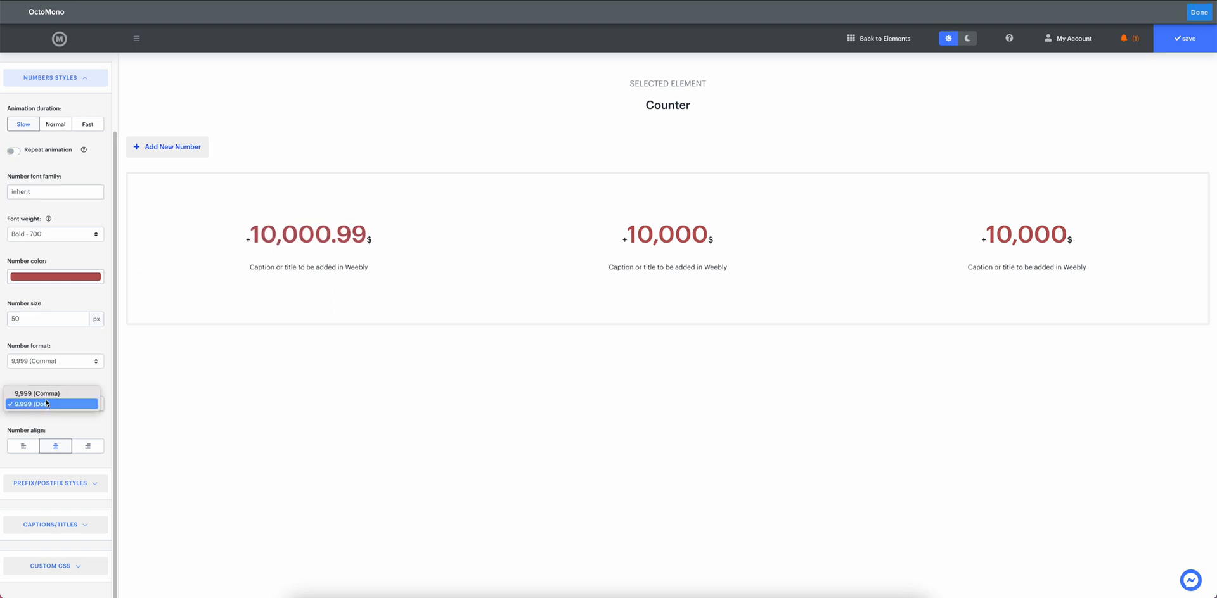
{"action": "left_click", "coordinate": [37, 394]}
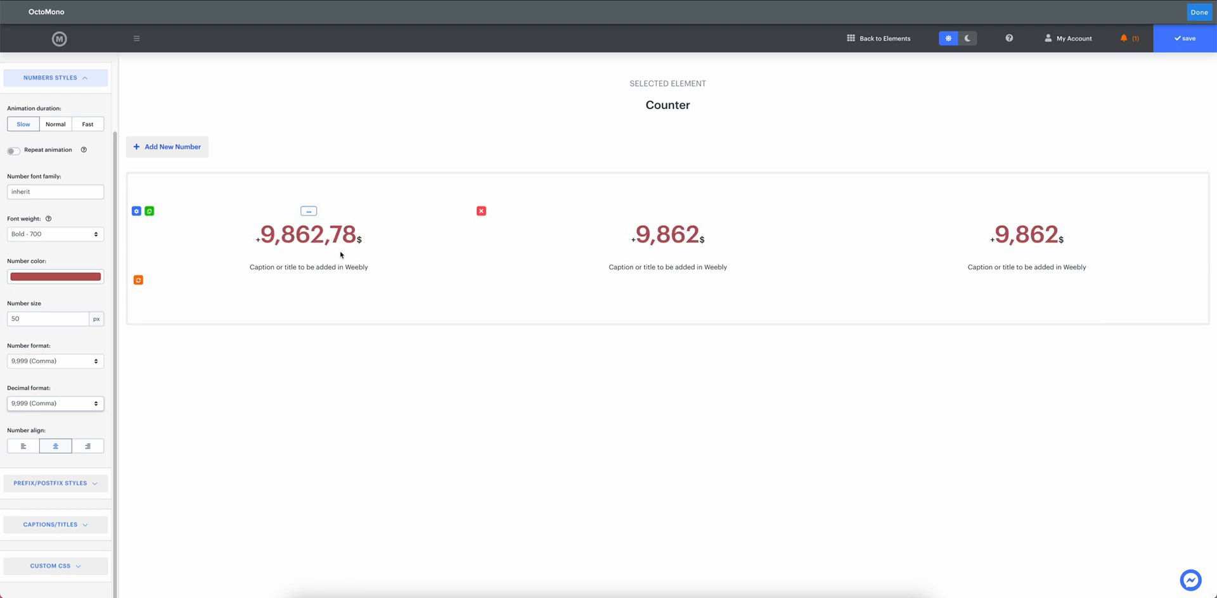
{"action": "left_click", "coordinate": [52, 406]}
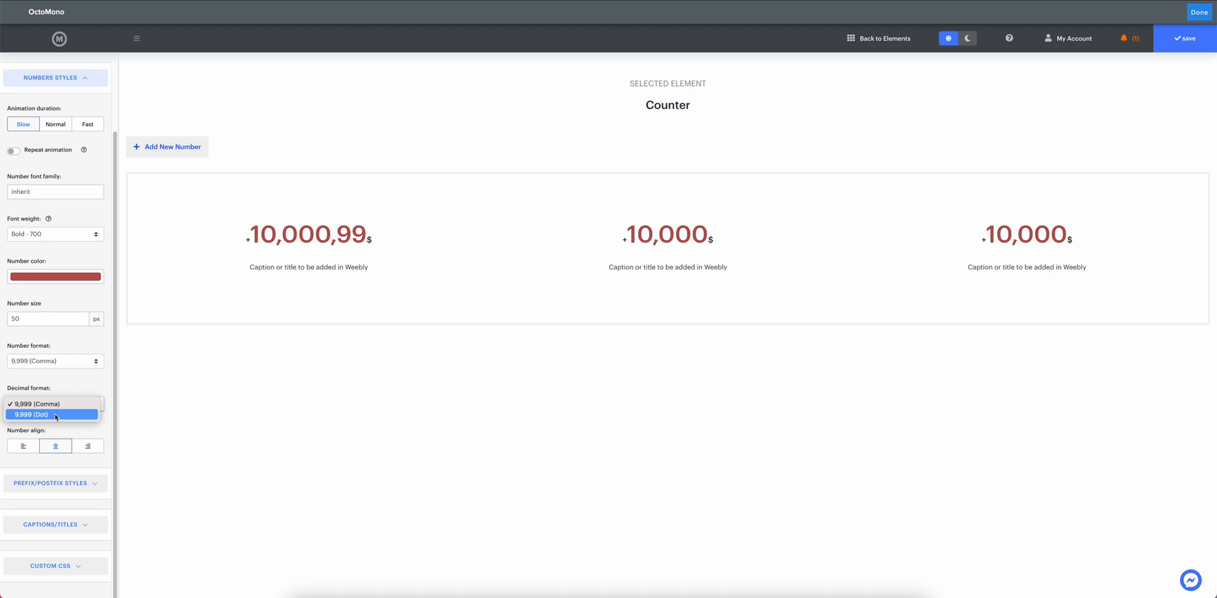
{"action": "left_click", "coordinate": [55, 414]}
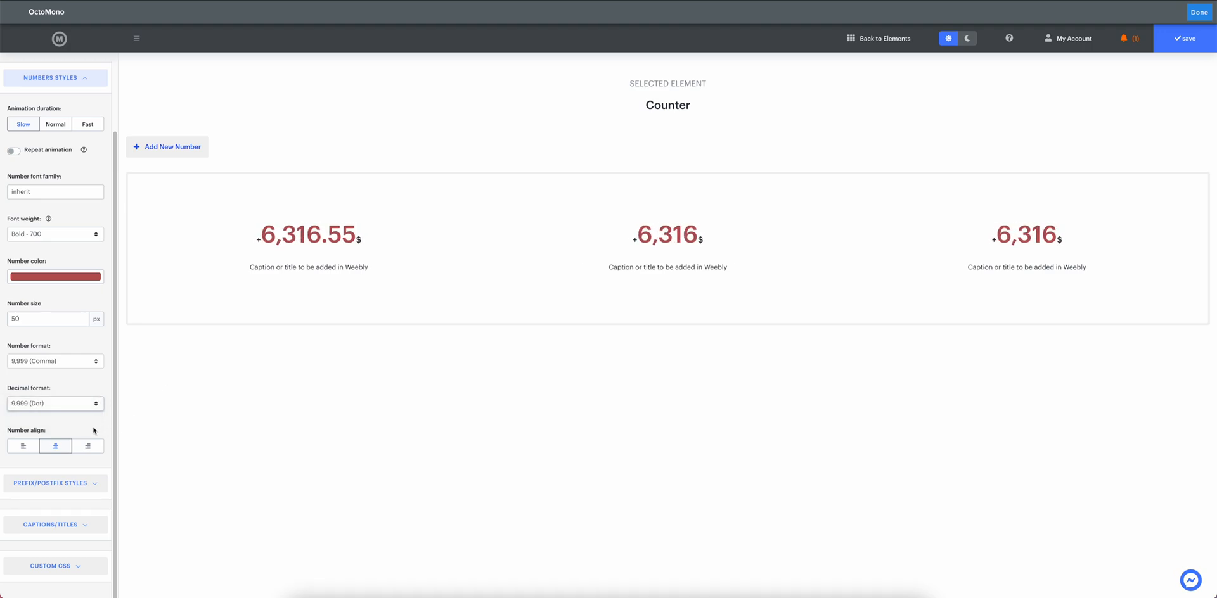
{"action": "left_click", "coordinate": [24, 446]}
{"action": "left_click", "coordinate": [68, 448]}
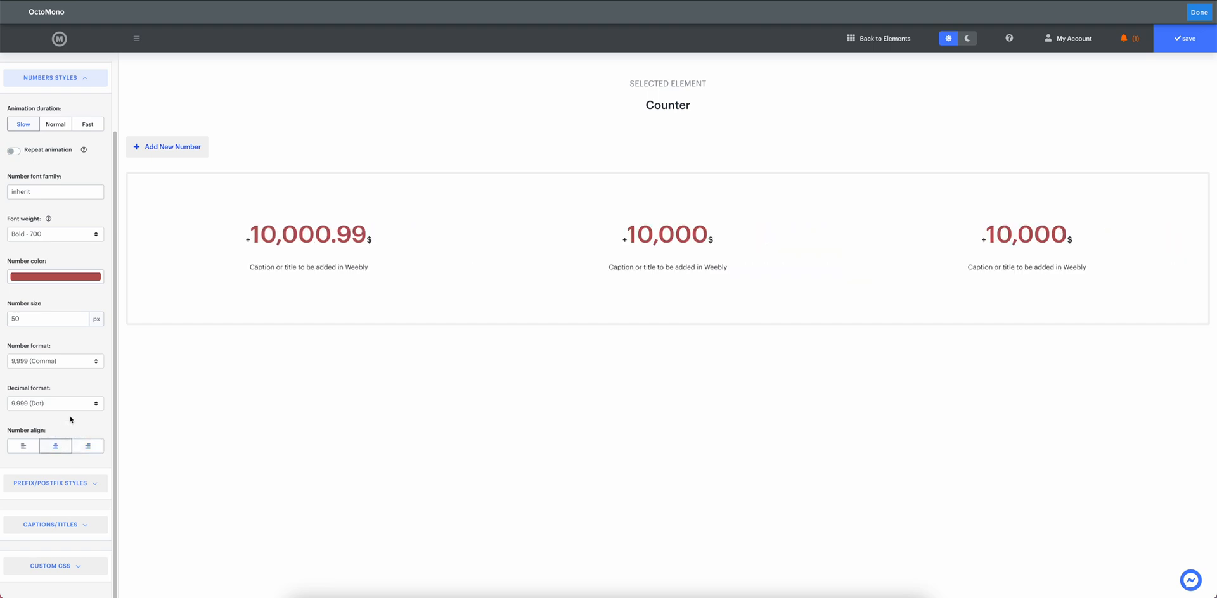
- Try a prefix separation of 20 px in the prefix/postfix styles, restoring it to 0 px
{"action": "left_click", "coordinate": [67, 489]}
{"action": "mouse_move", "coordinate": [244, 243]}
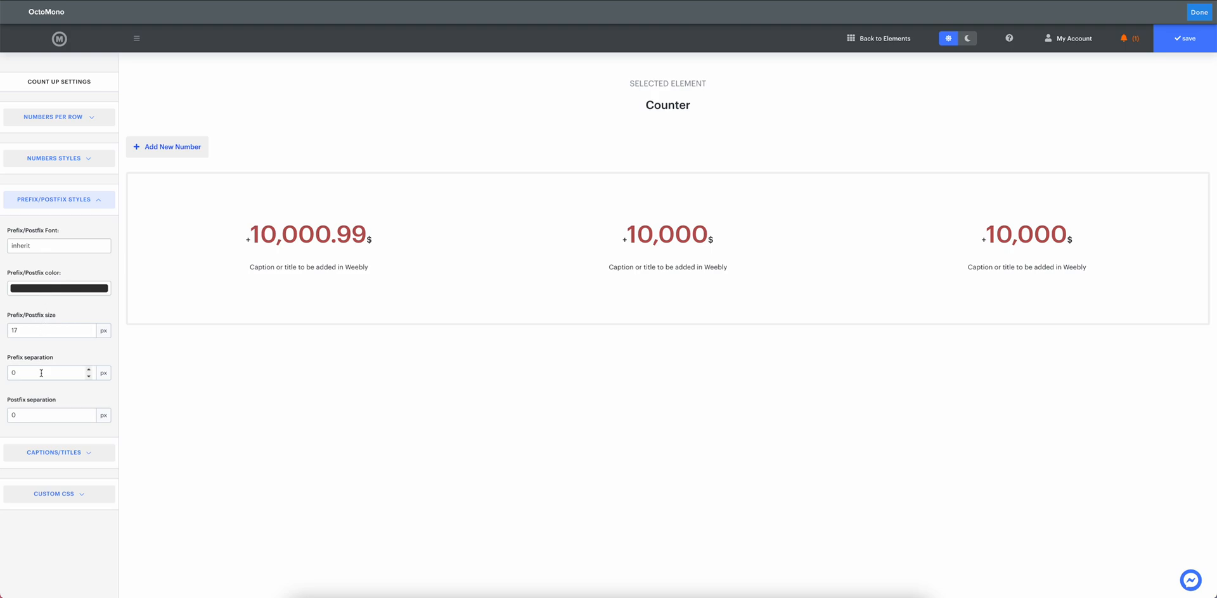
{"action": "type", "text": "2"}
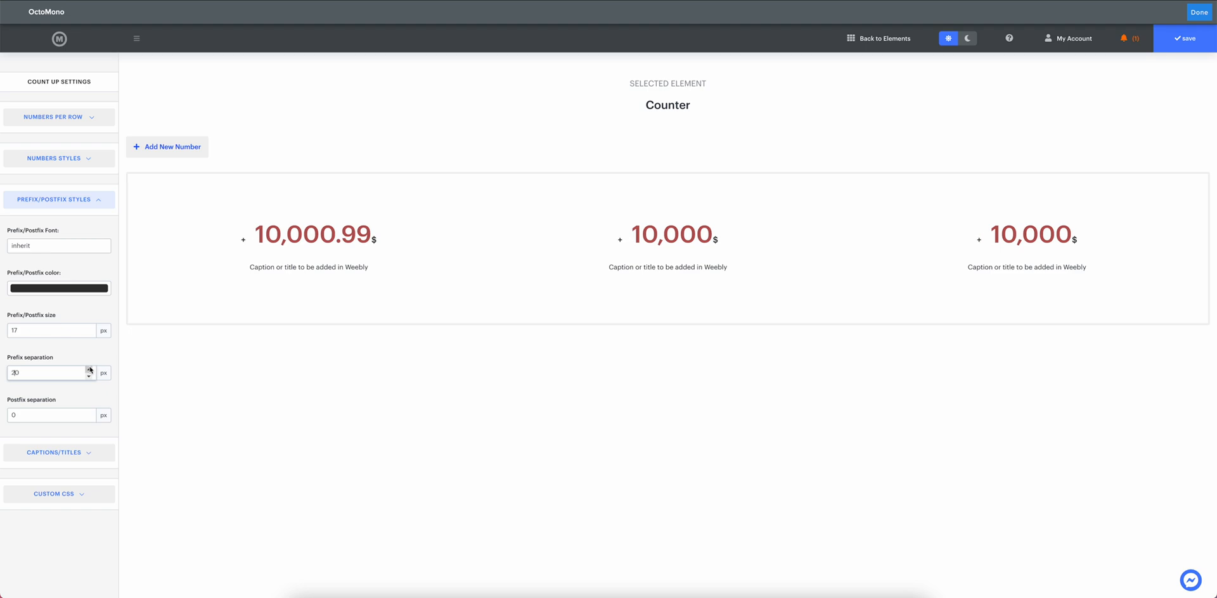
{"action": "key", "text": "BackSpace"}
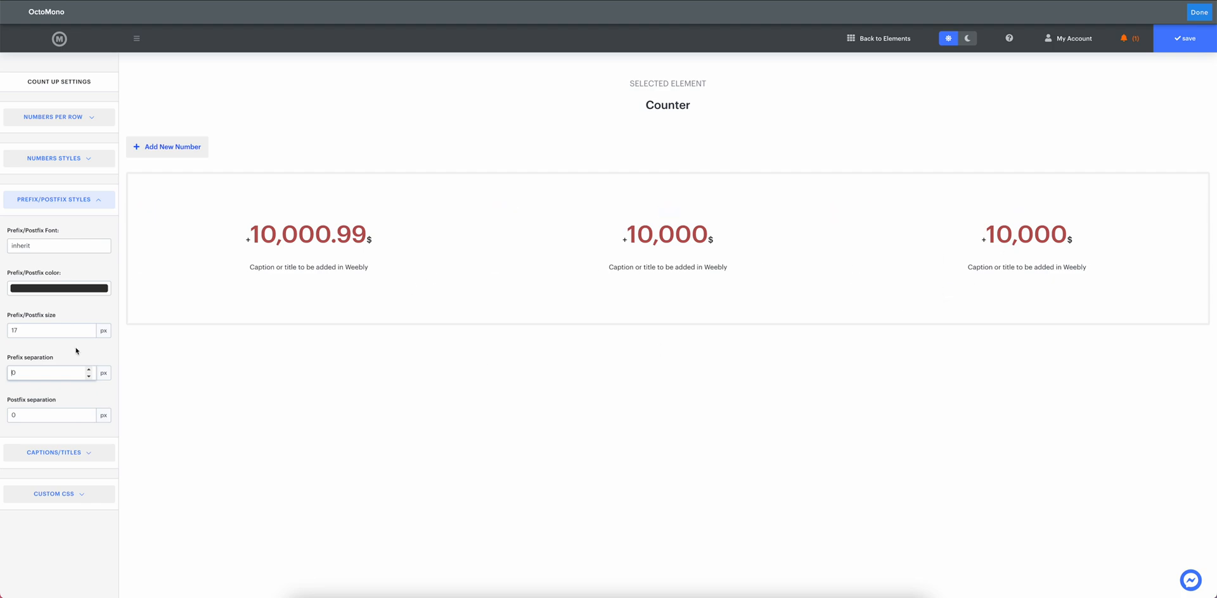
- Replace the first number's prefix with ()// in its individual Count Up Styles
{"action": "left_click", "coordinate": [136, 211]}
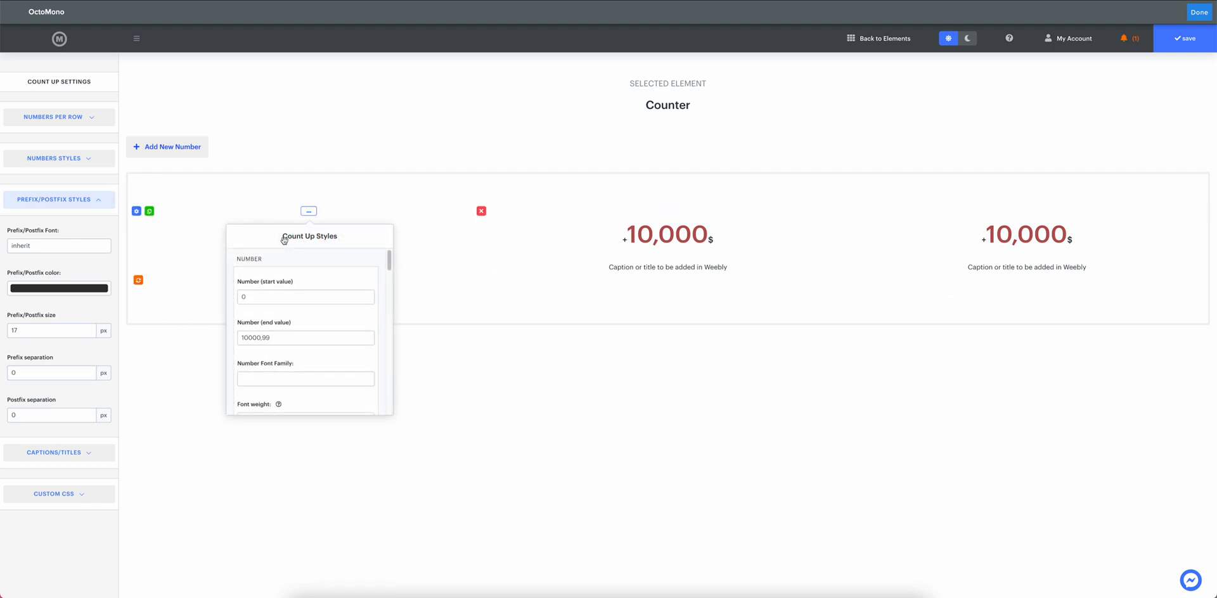
{"action": "left_click_drag", "start_coordinate": [285, 240], "coordinate": [520, 218]}
{"action": "scroll", "coordinate": [498, 311], "scroll_direction": "down", "scroll_amount": 5}
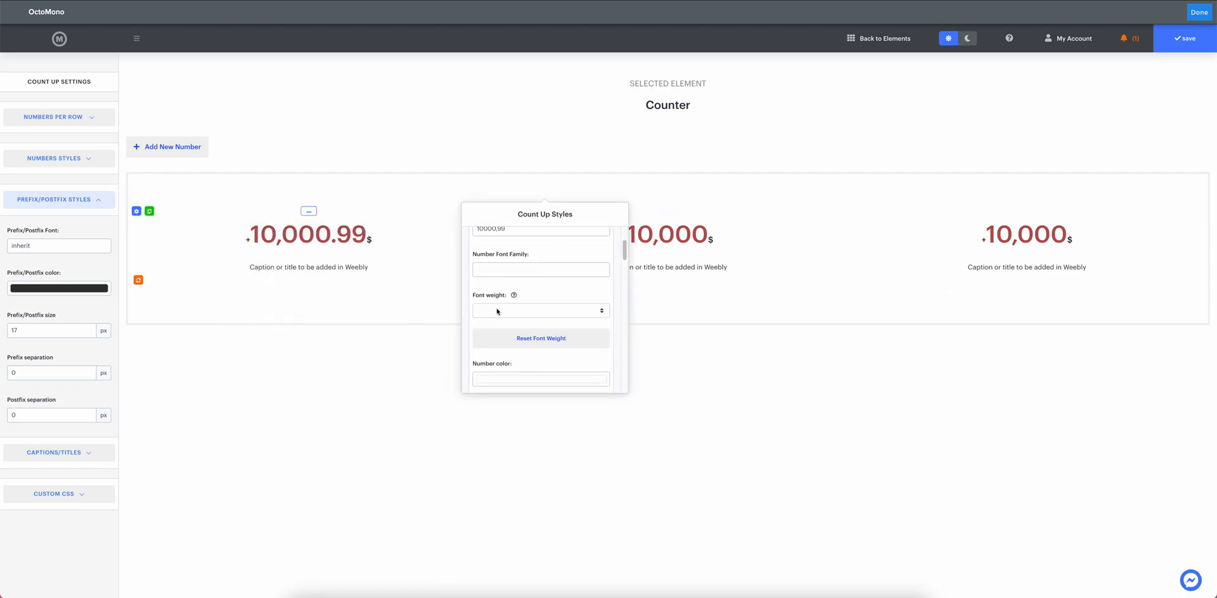
{"action": "scroll", "coordinate": [498, 311], "scroll_direction": "down", "scroll_amount": 3}
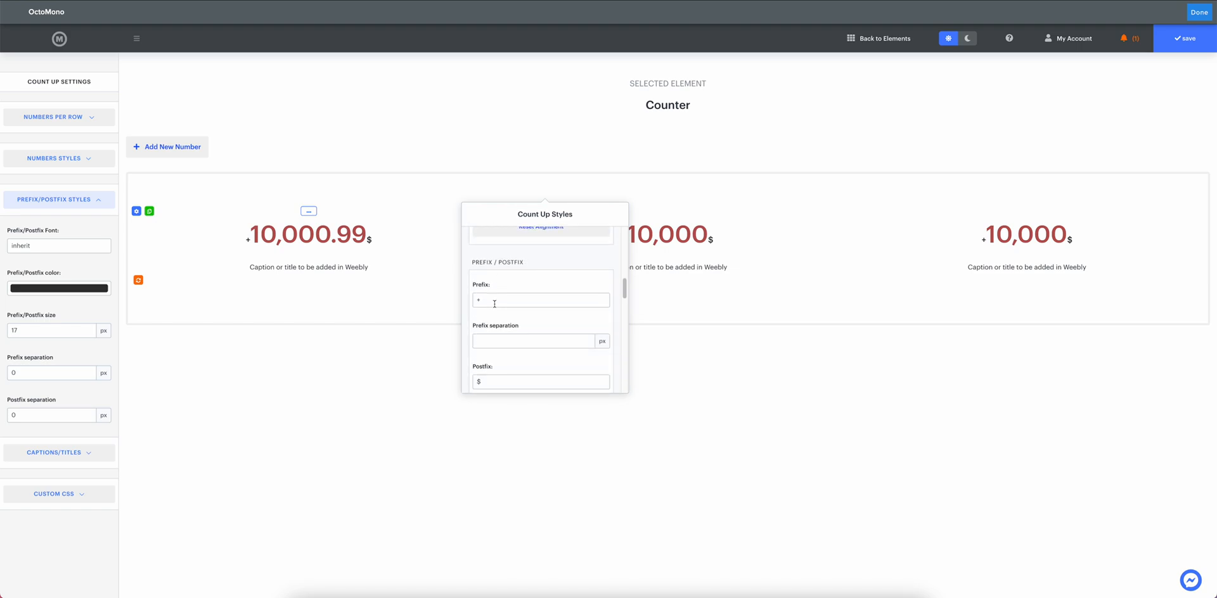
{"action": "left_click", "coordinate": [495, 301]}
{"action": "key", "text": "BackSpace"}
{"action": "type", "text": "()"}
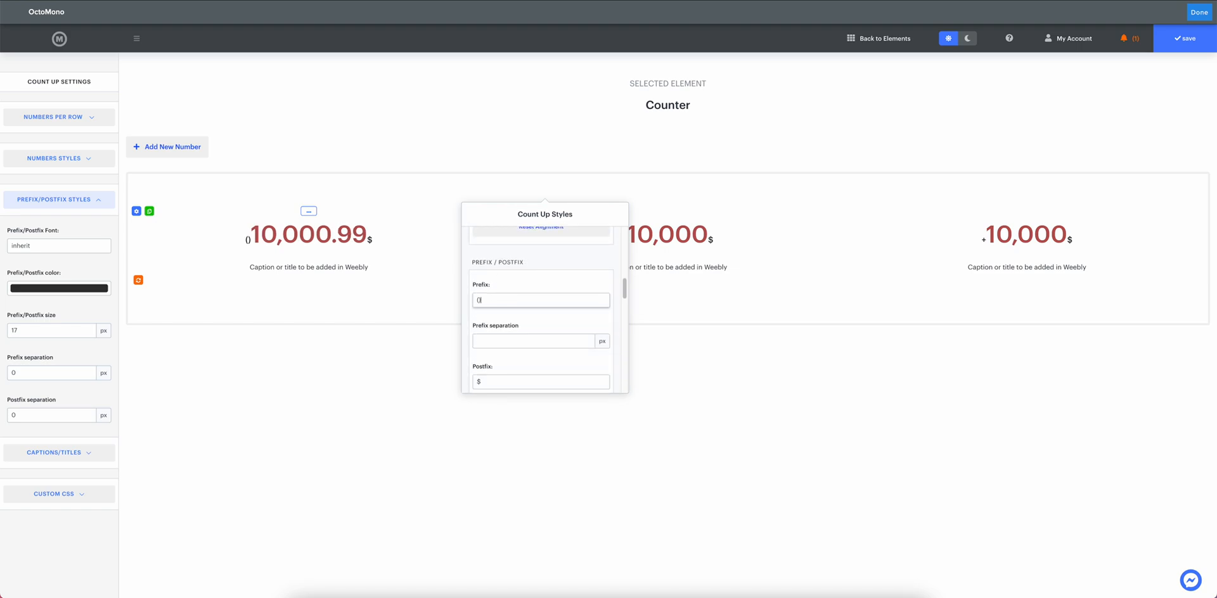
{"action": "type", "text": "//"}
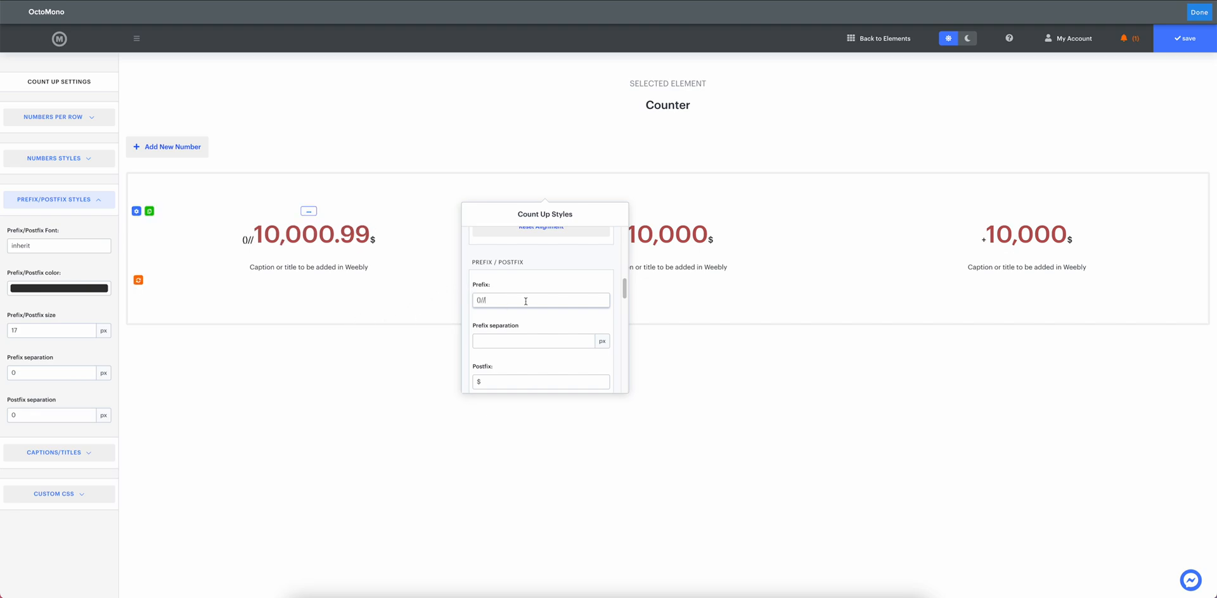
- Clear the first number's prefix completely and close its individual settings
{"action": "key", "text": "BackSpace"}
{"action": "key", "text": "BackSpace"}
{"action": "key", "text": "BackSpace"}
{"action": "key", "text": "BackSpace"}
{"action": "left_click", "coordinate": [241, 376]}
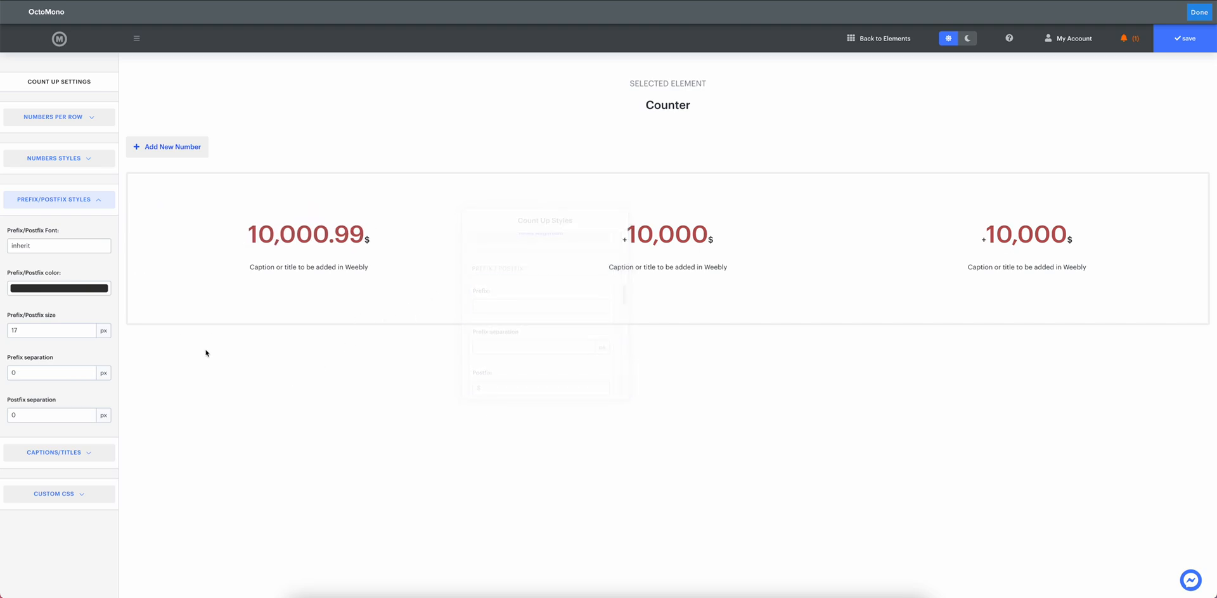
- Set the caption/title position to Top for the counter's numbers
{"action": "mouse_move", "coordinate": [221, 260]}
{"action": "left_click", "coordinate": [57, 455]}
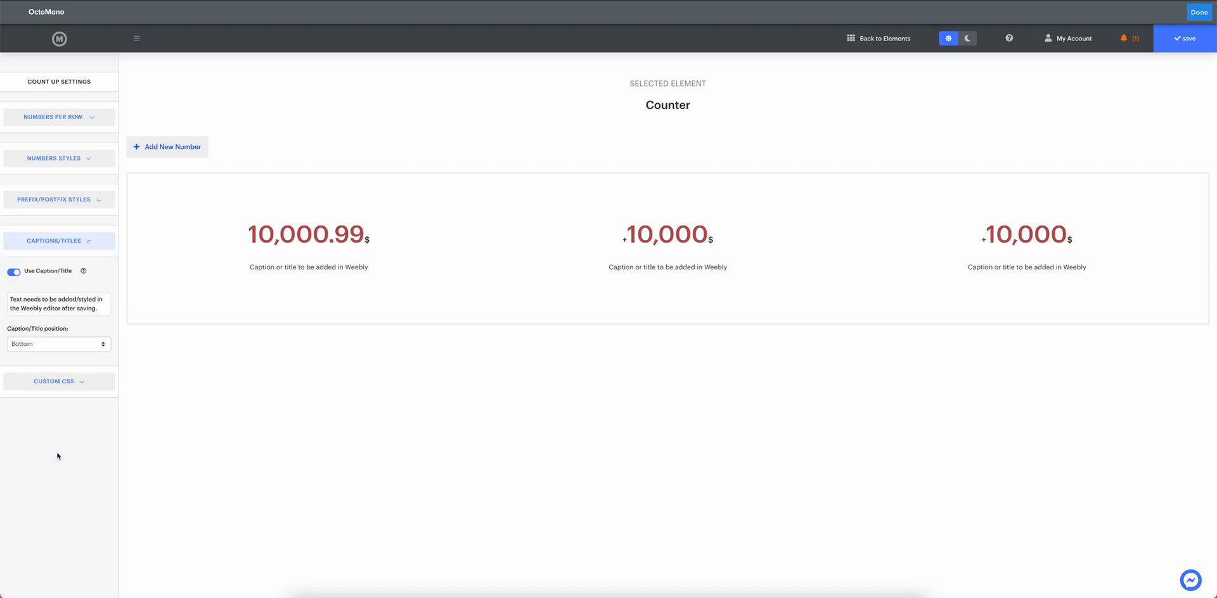
{"action": "mouse_move", "coordinate": [243, 267]}
{"action": "left_click", "coordinate": [76, 345]}
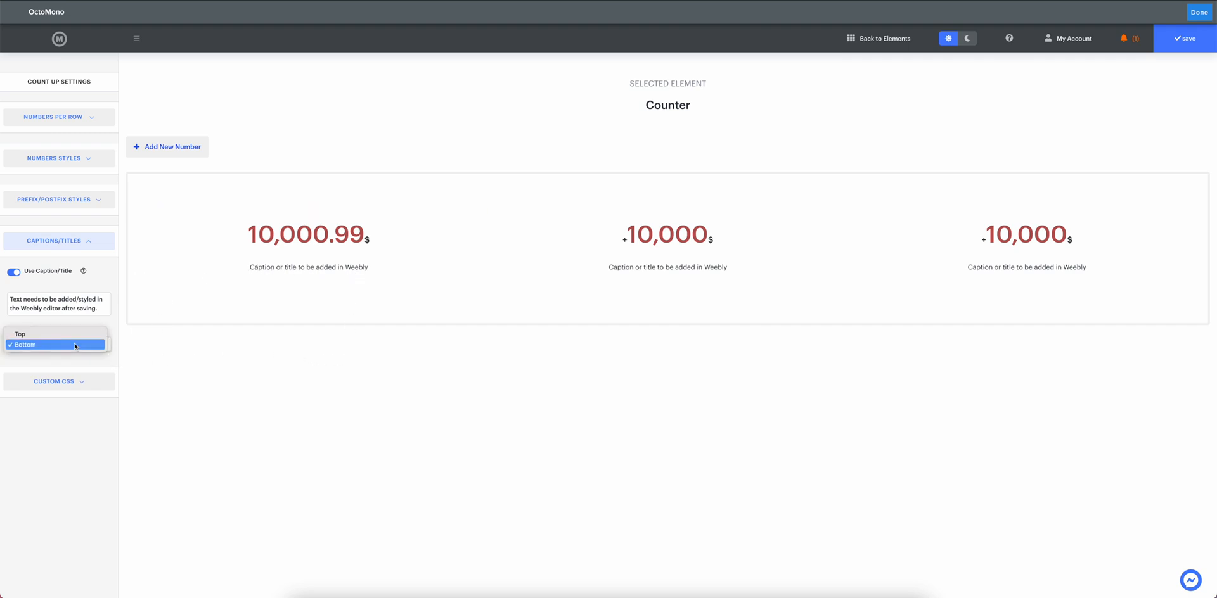
{"action": "left_click", "coordinate": [76, 333]}
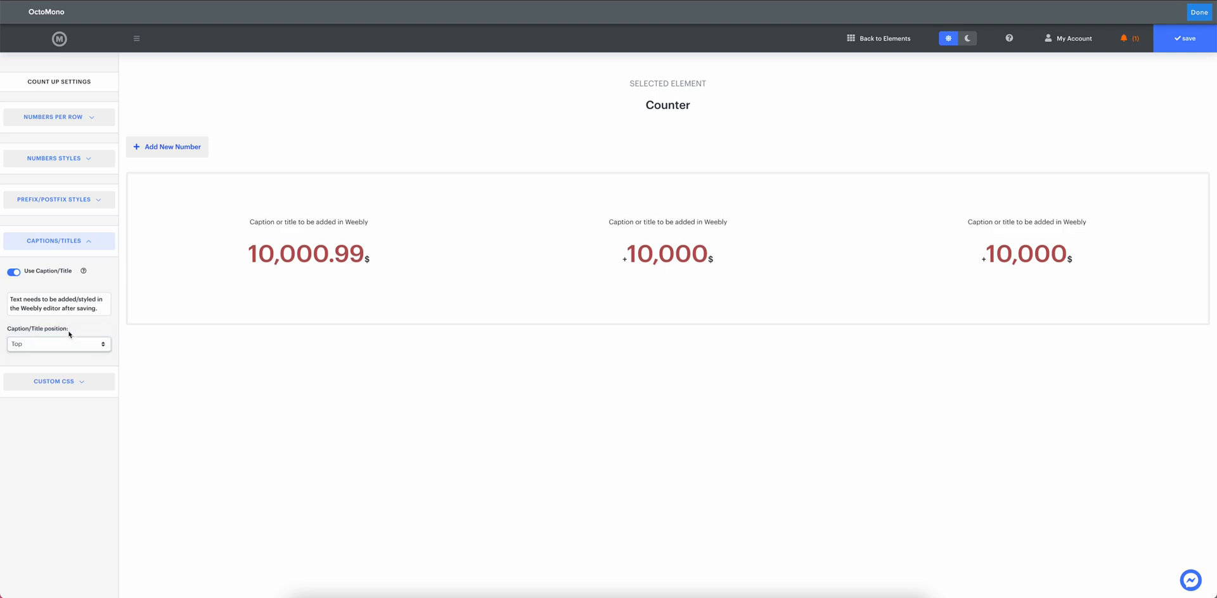
- Turn off the use of captions/titles for the numbers and turn it back on
{"action": "left_click", "coordinate": [49, 273]}
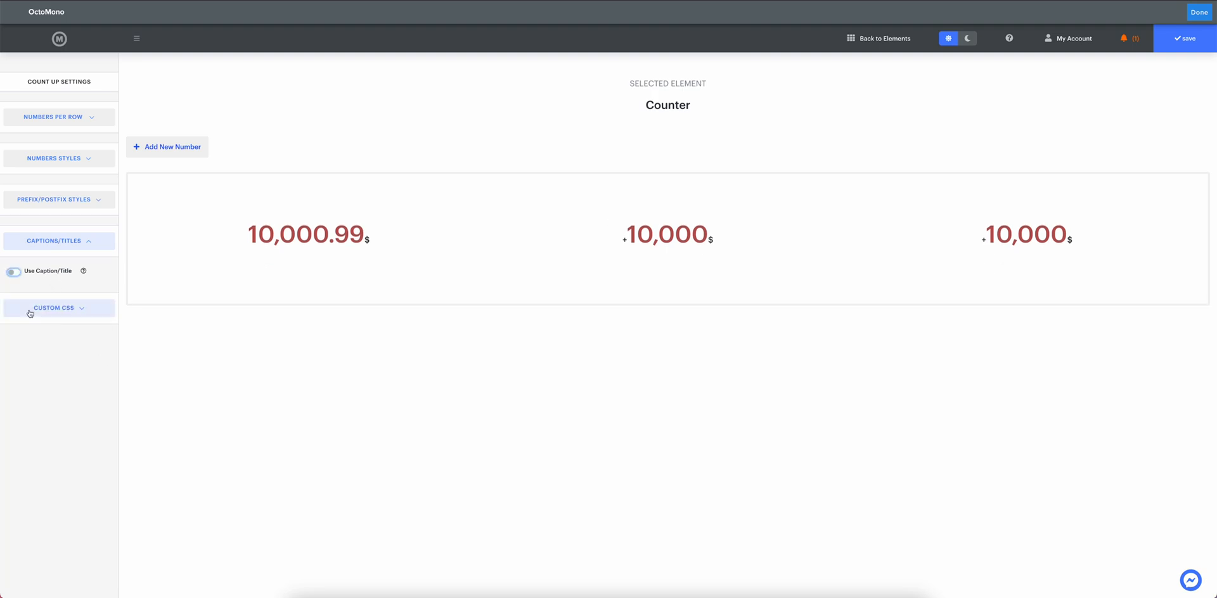
{"action": "left_click", "coordinate": [58, 277]}
{"action": "mouse_move", "coordinate": [273, 230]}
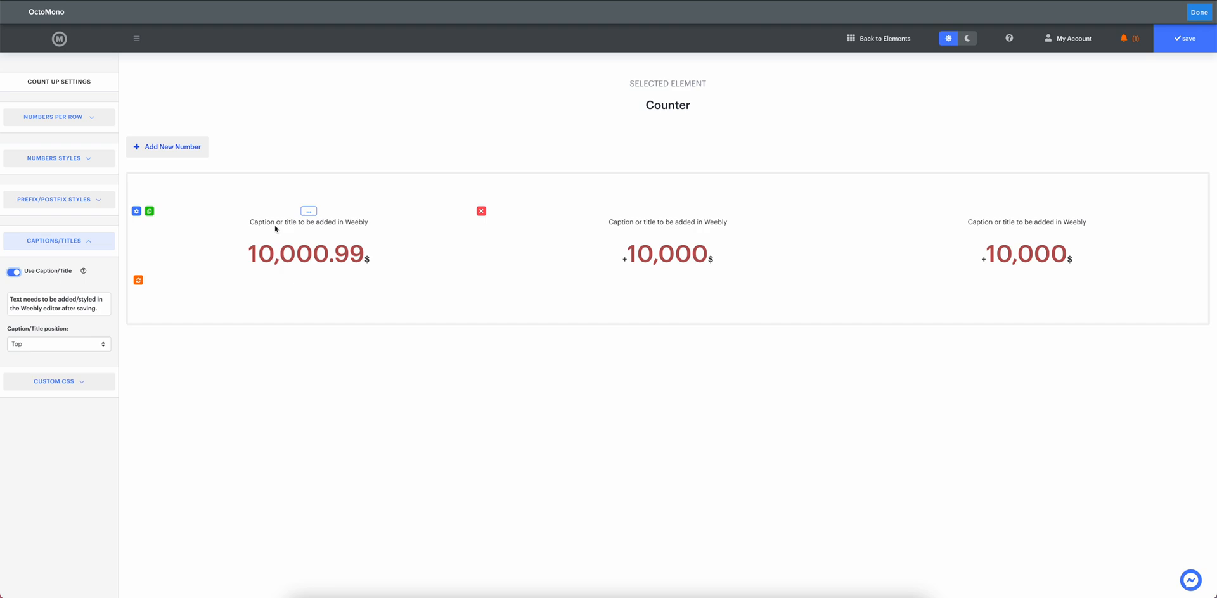
- Enable custom CSS to show its code field, disable it again and collapse the custom CSS settings
{"action": "left_click", "coordinate": [74, 381]}
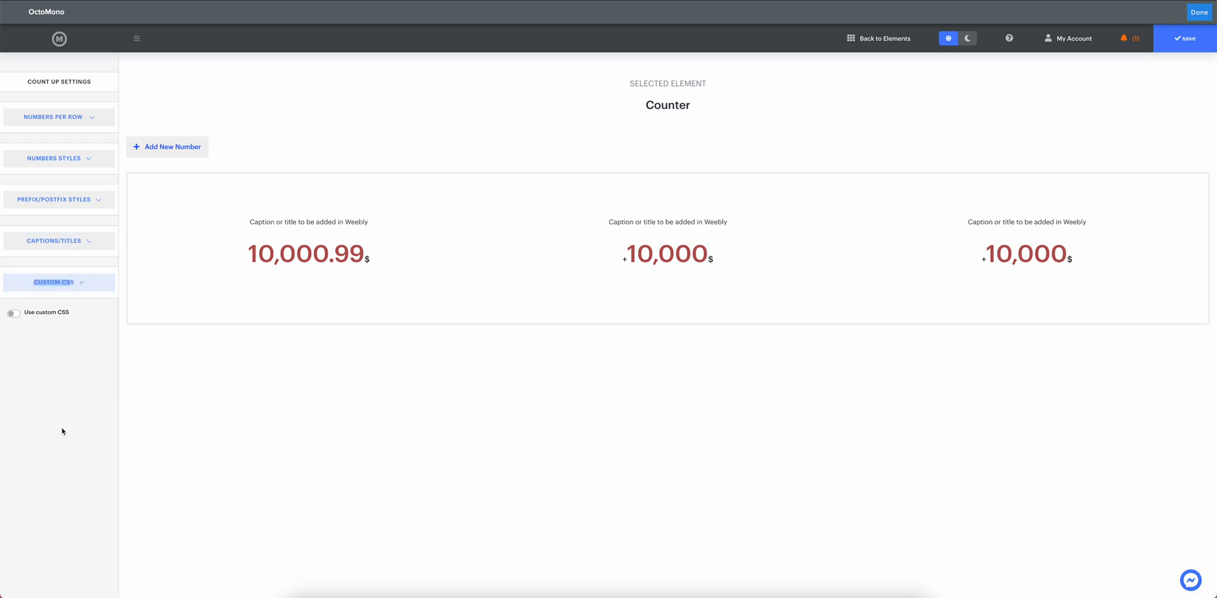
{"action": "left_click", "coordinate": [50, 314]}
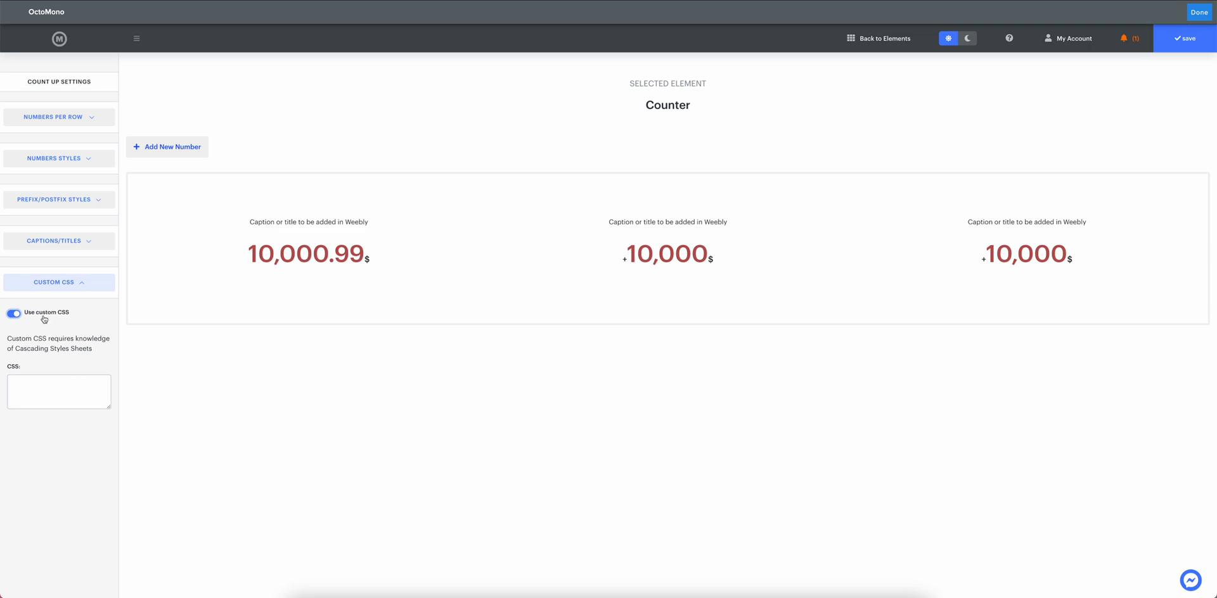
{"action": "left_click", "coordinate": [44, 317]}
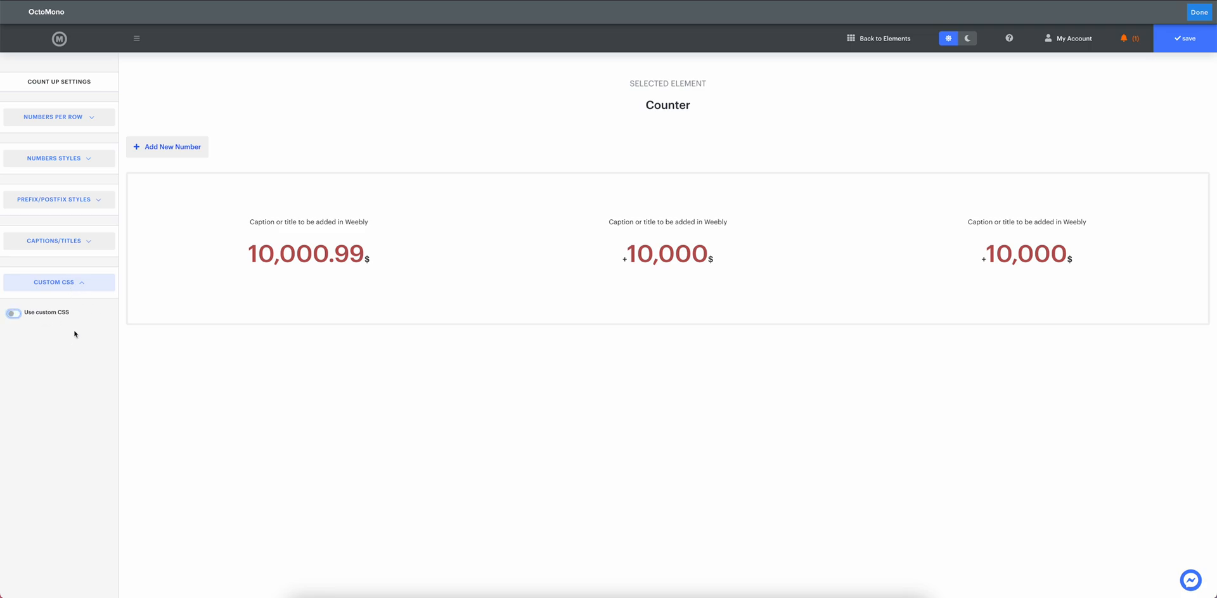
{"action": "left_click", "coordinate": [75, 283]}
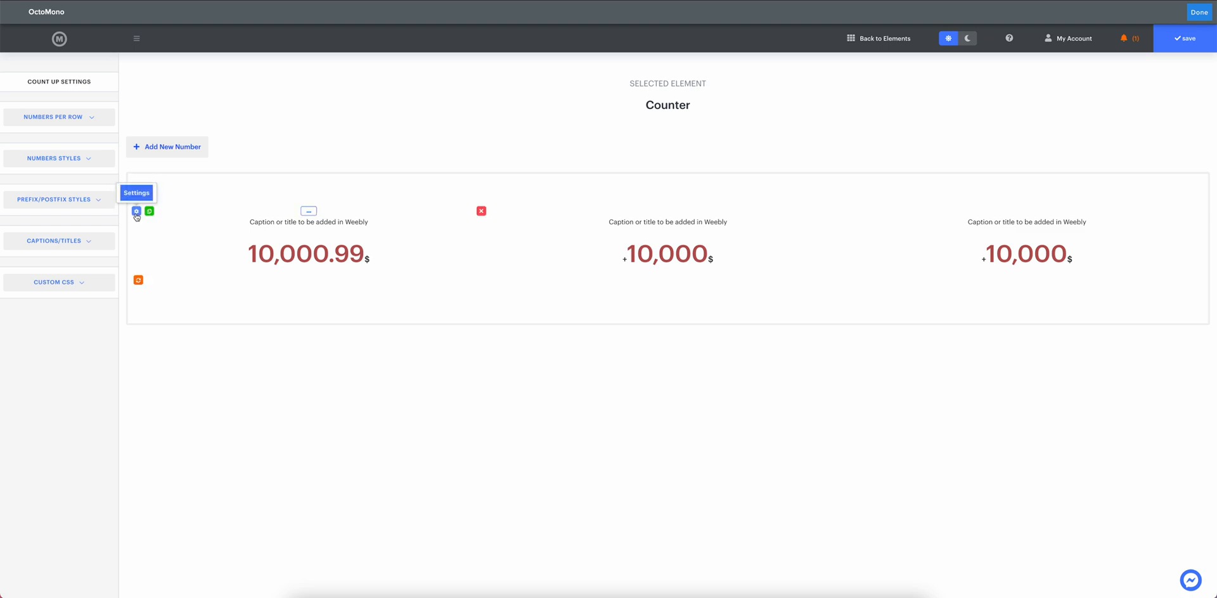
- Try serif as the first number's font family in its individual settings and clear that value again
{"action": "left_click", "coordinate": [137, 211]}
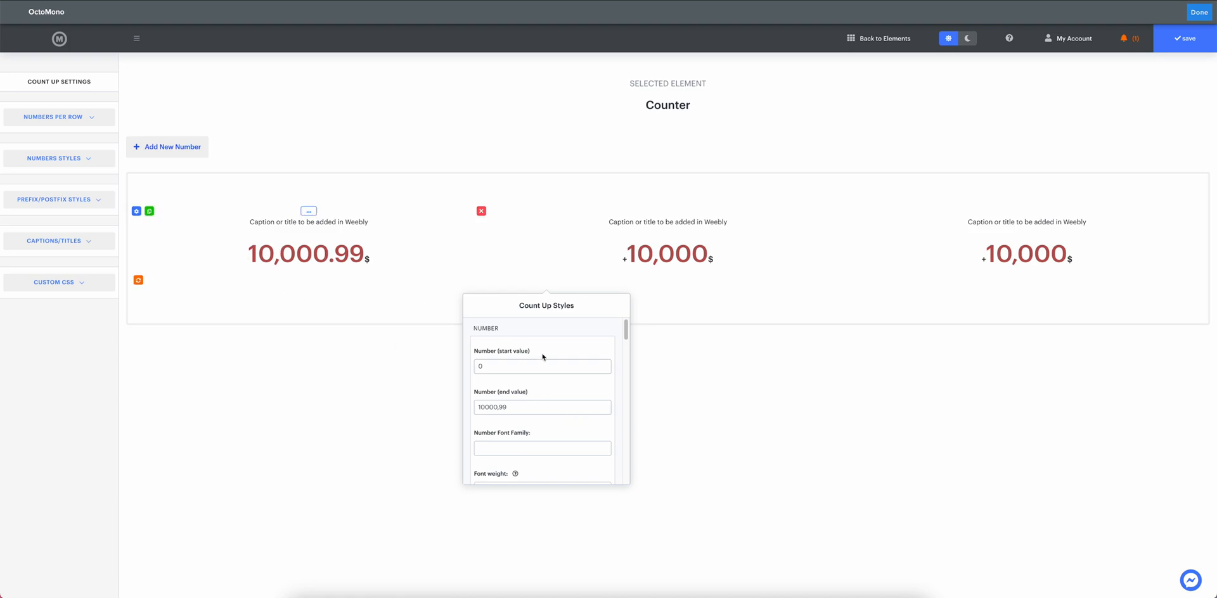
{"action": "scroll", "coordinate": [540, 364], "scroll_direction": "down", "scroll_amount": 1}
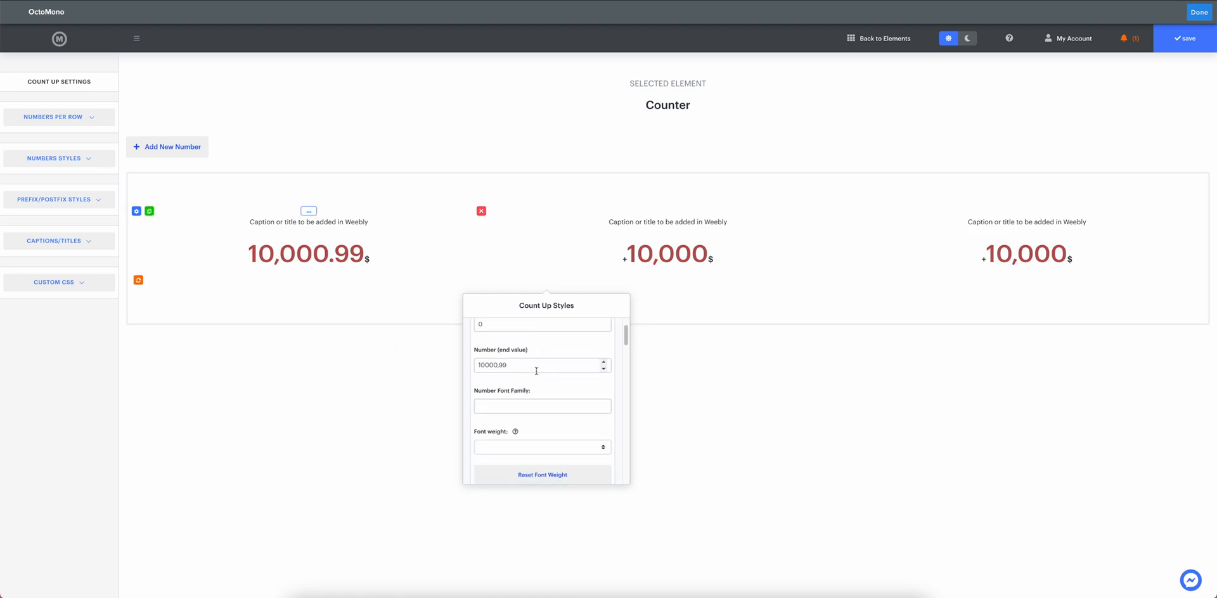
{"action": "left_click", "coordinate": [496, 406]}
{"action": "type", "text": "serif"}
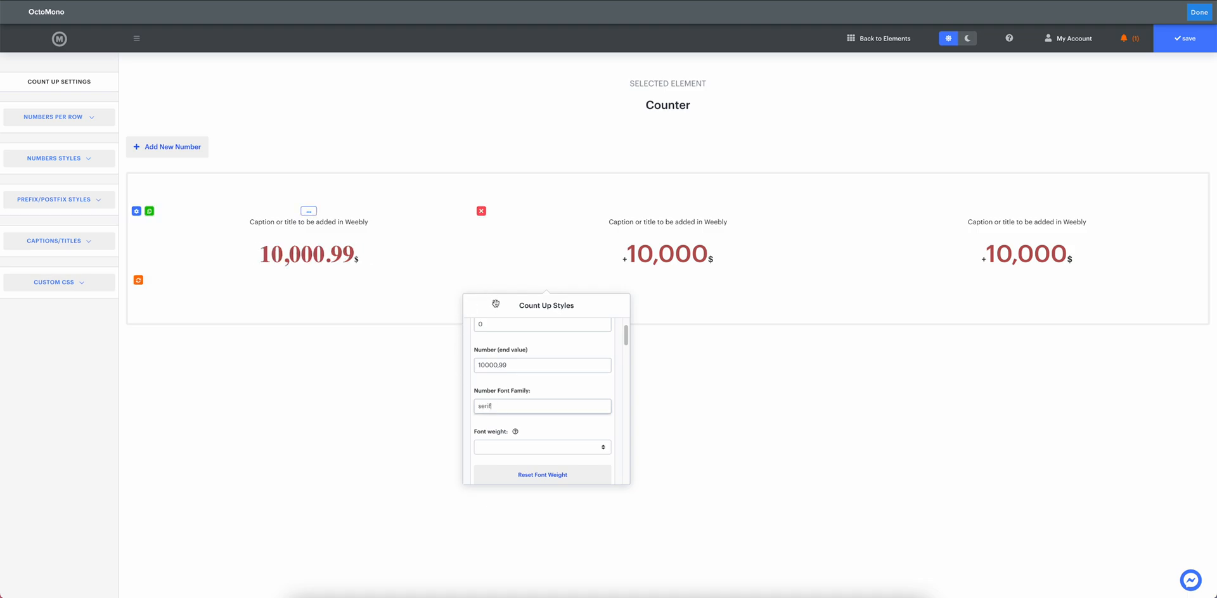
{"action": "left_click_drag", "start_coordinate": [495, 304], "coordinate": [592, 302]}
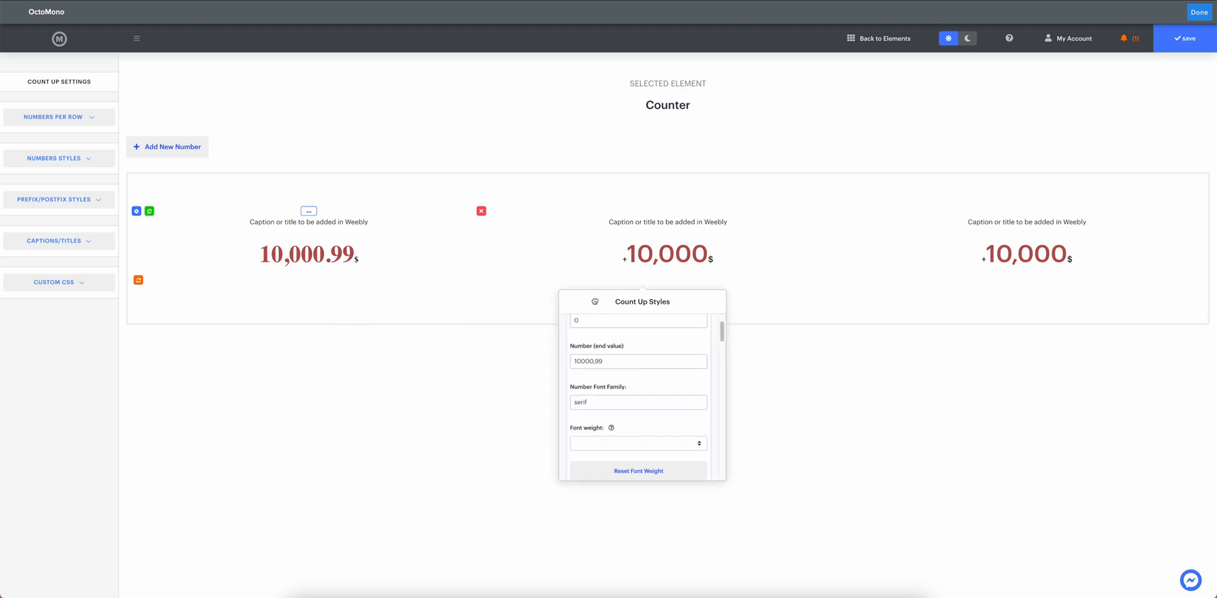
{"action": "left_click", "coordinate": [603, 403]}
{"action": "key", "text": "BackSpace"}
{"action": "key", "text": "BackSpace"}
{"action": "key", "text": "BackSpace"}
{"action": "key", "text": "BackSpace"}
{"action": "key", "text": "BackSpace"}
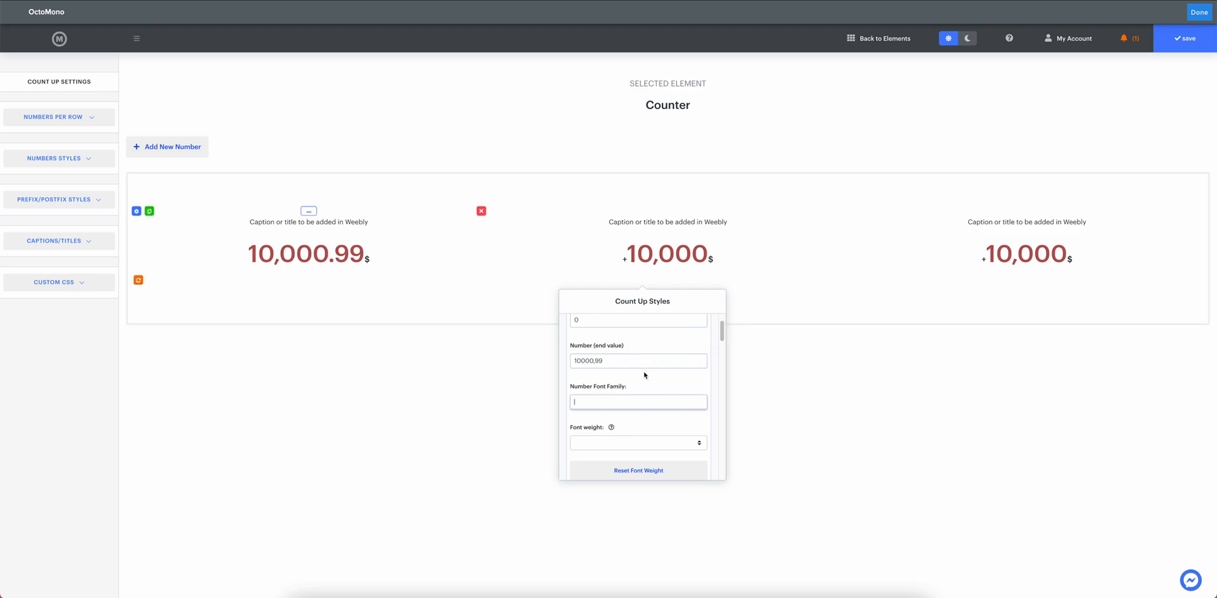
- Try the Extra-Light - 200 font weight on the first number and reset its font weight
{"action": "scroll", "coordinate": [634, 398], "scroll_direction": "down", "scroll_amount": 2}
{"action": "left_click", "coordinate": [614, 387]}
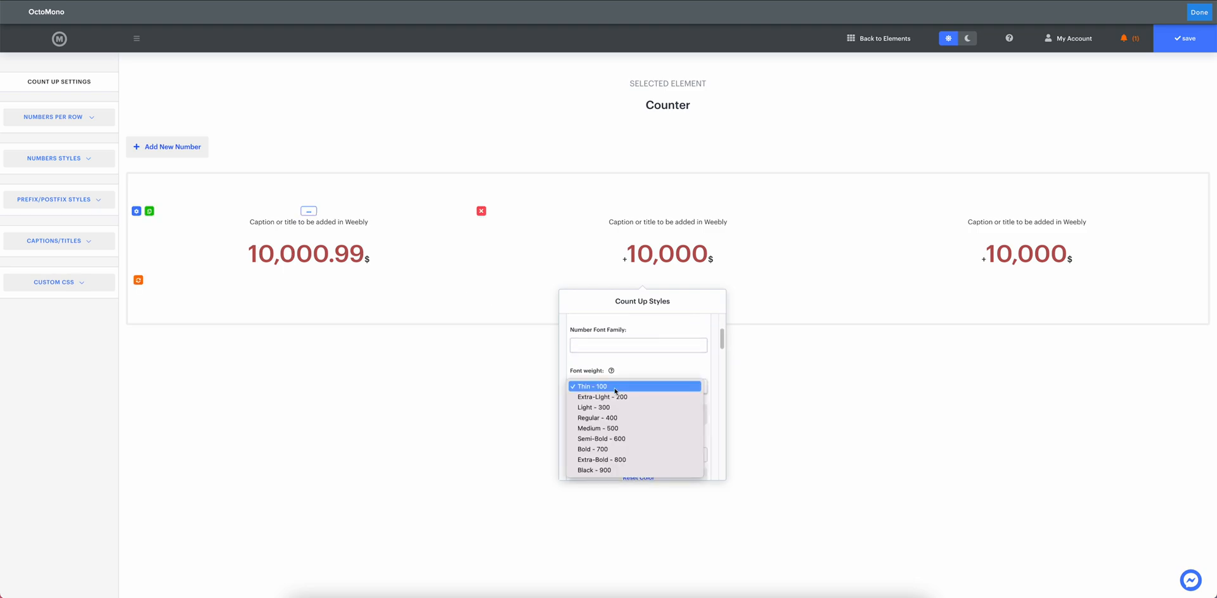
{"action": "left_click", "coordinate": [615, 397]}
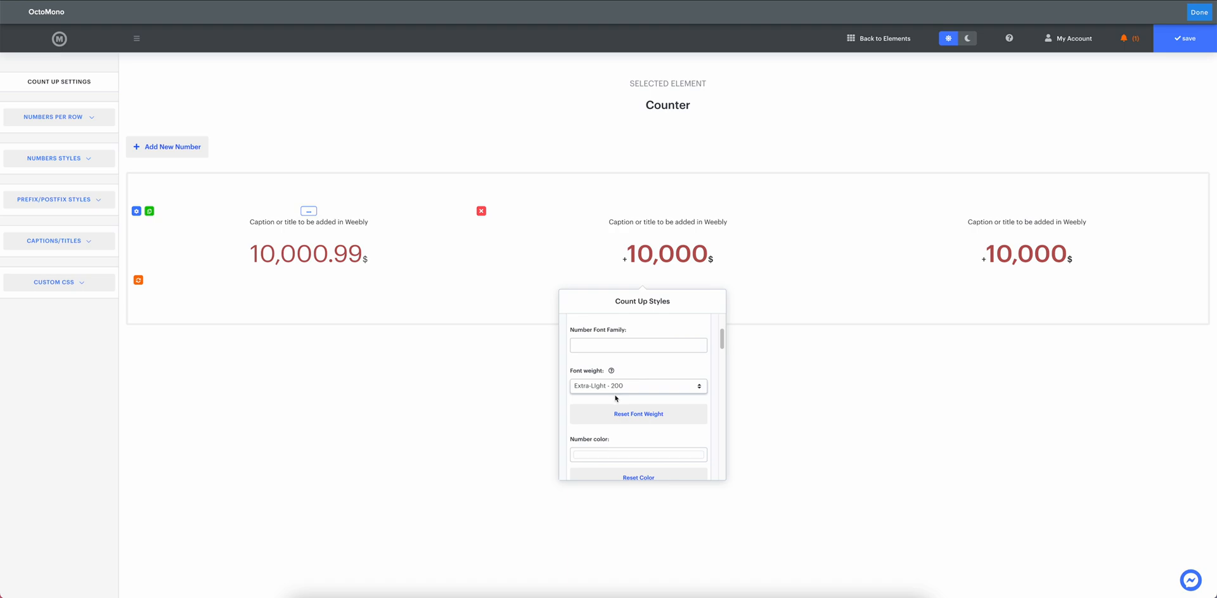
{"action": "left_click", "coordinate": [620, 388]}
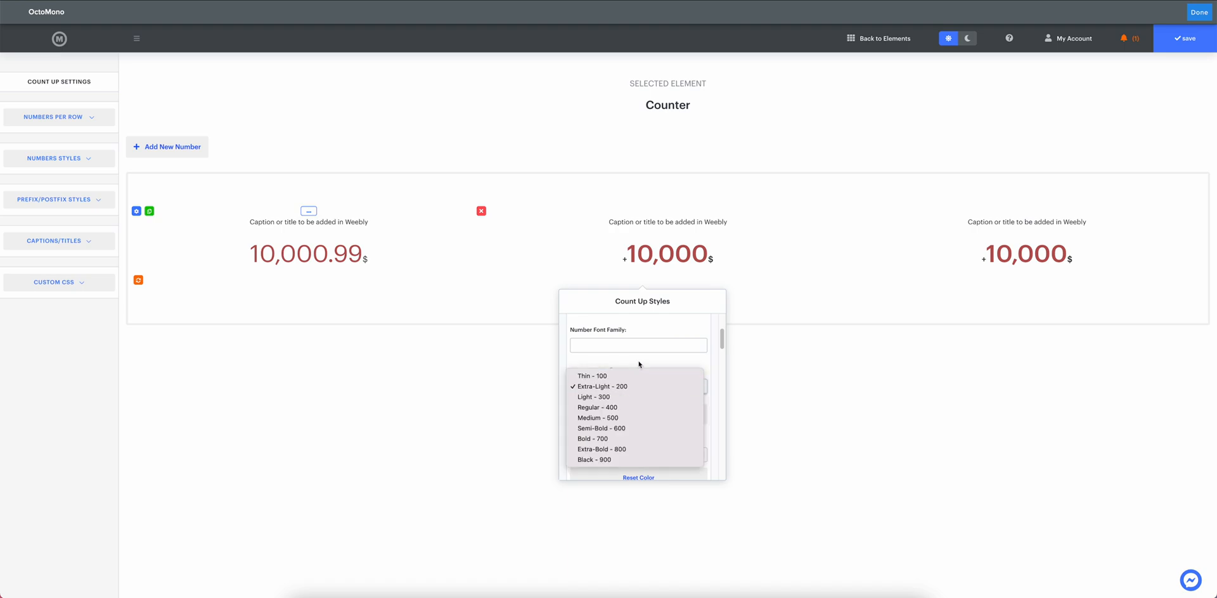
{"action": "left_click", "coordinate": [640, 362]}
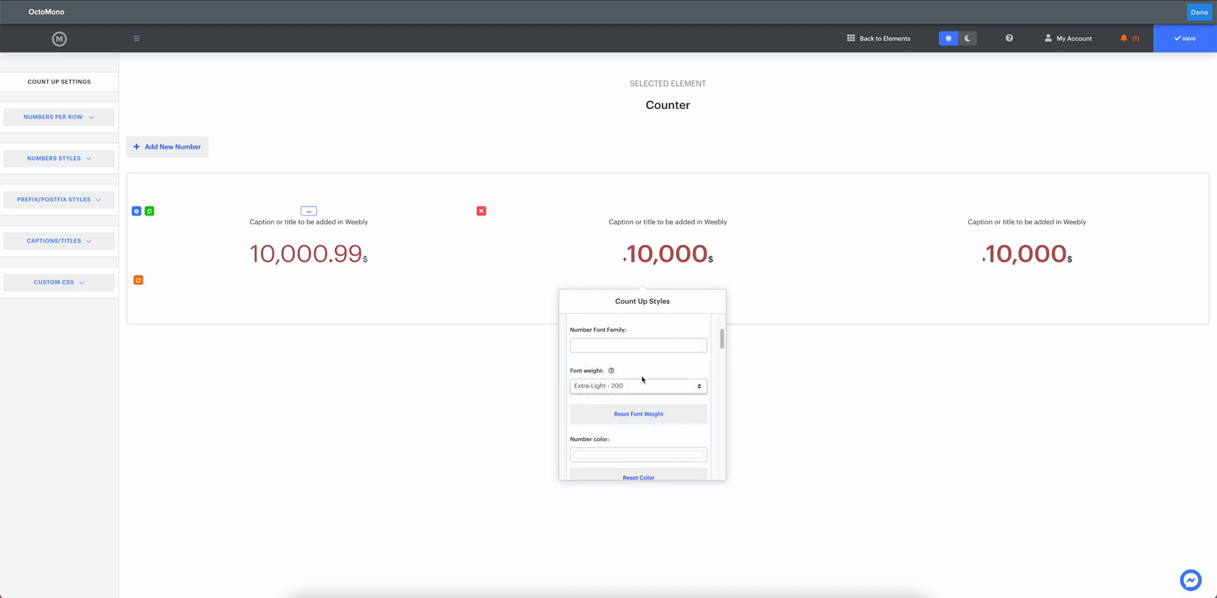
{"action": "left_click", "coordinate": [639, 412]}
- Try a bright turquoise number color on the first number and reset its color
{"action": "scroll", "coordinate": [636, 399], "scroll_direction": "down", "scroll_amount": 3}
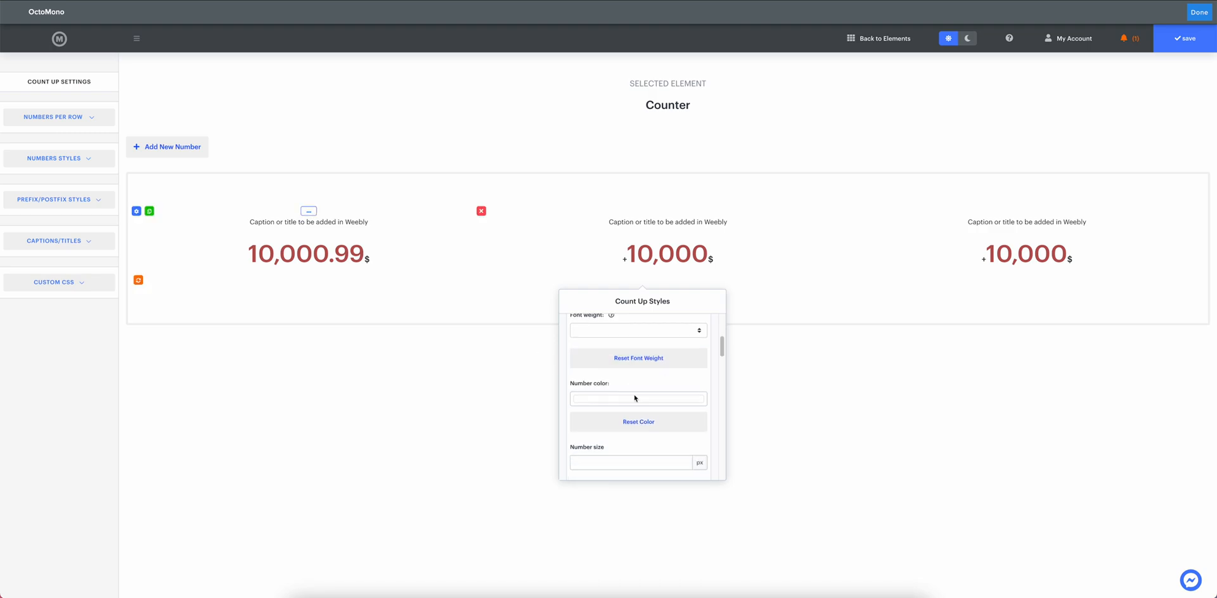
{"action": "left_click", "coordinate": [618, 378]}
{"action": "left_click", "coordinate": [626, 414]}
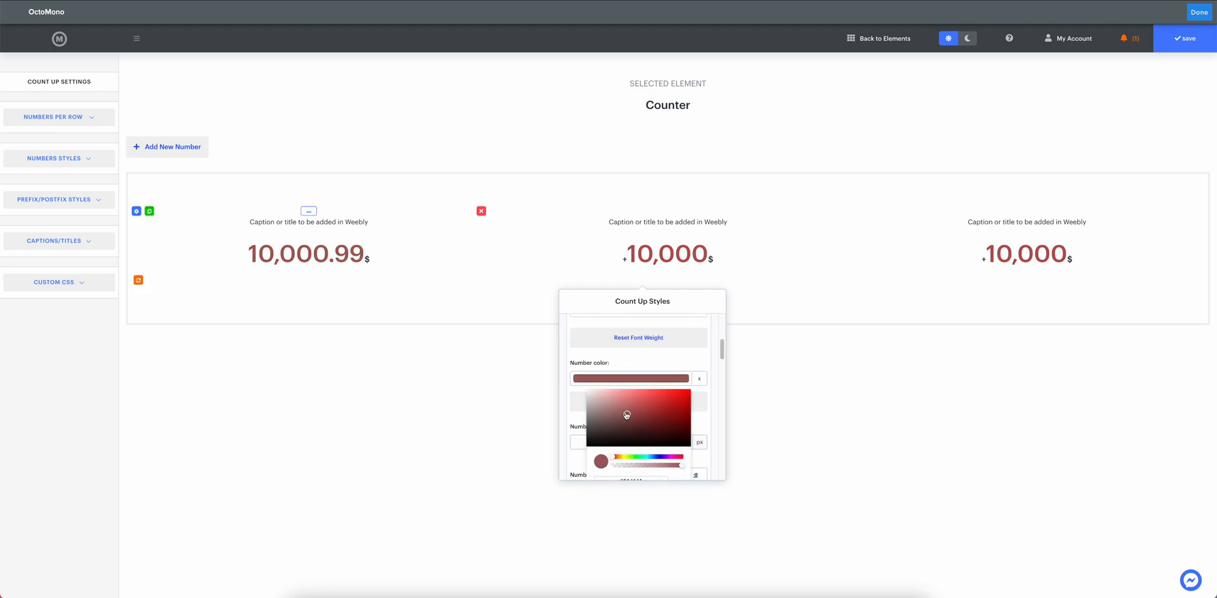
{"action": "left_click", "coordinate": [649, 457]}
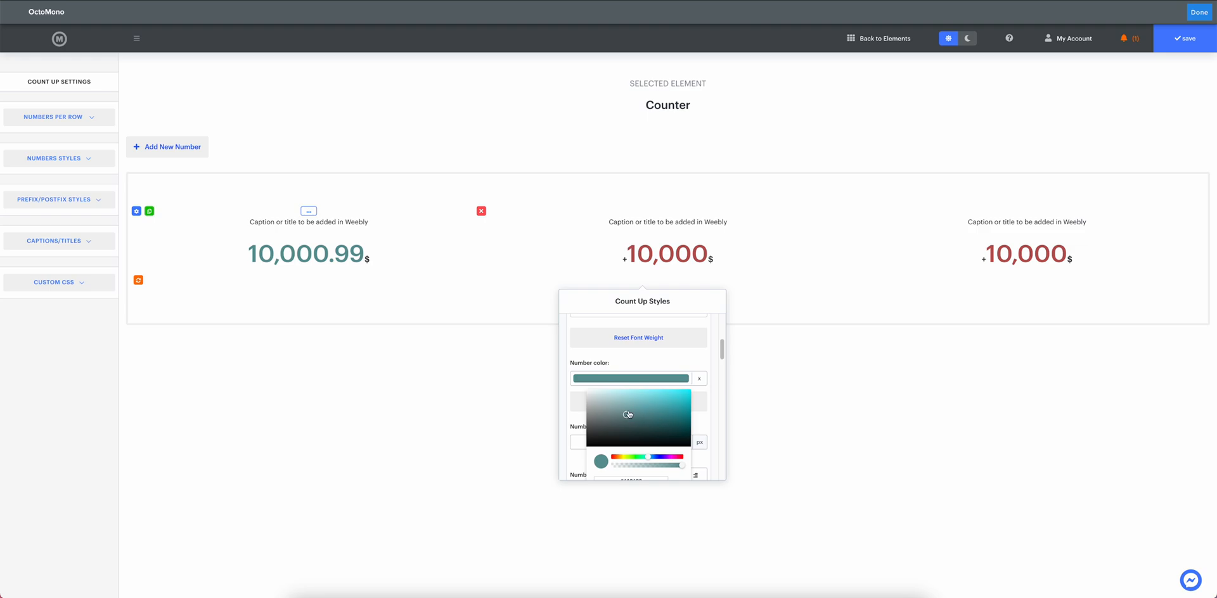
{"action": "left_click_drag", "start_coordinate": [628, 415], "coordinate": [660, 398]}
{"action": "left_click", "coordinate": [694, 388]}
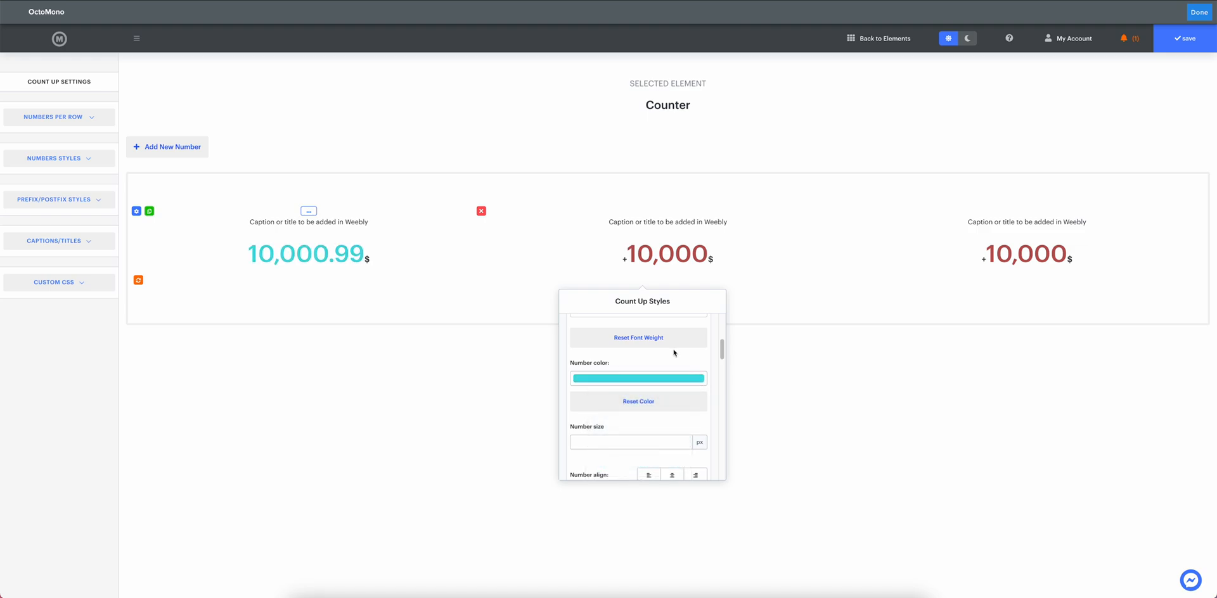
{"action": "left_click", "coordinate": [649, 403]}
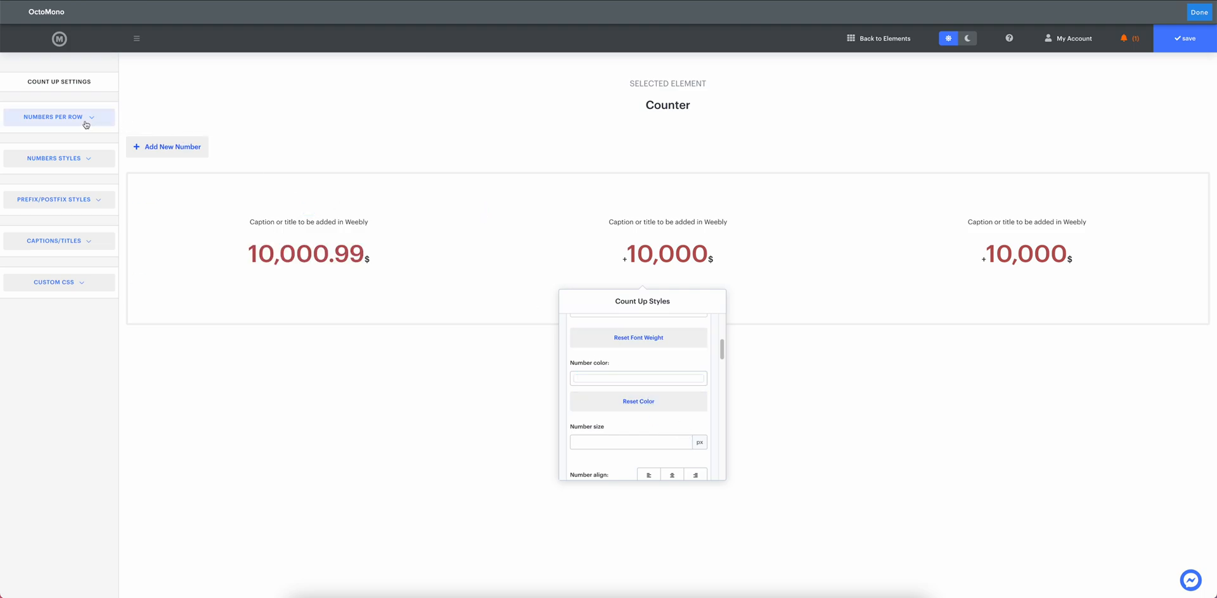
- Try a number size of 10 px on the first number and clear that value again
{"action": "scroll", "coordinate": [631, 403], "scroll_direction": "down", "scroll_amount": 2}
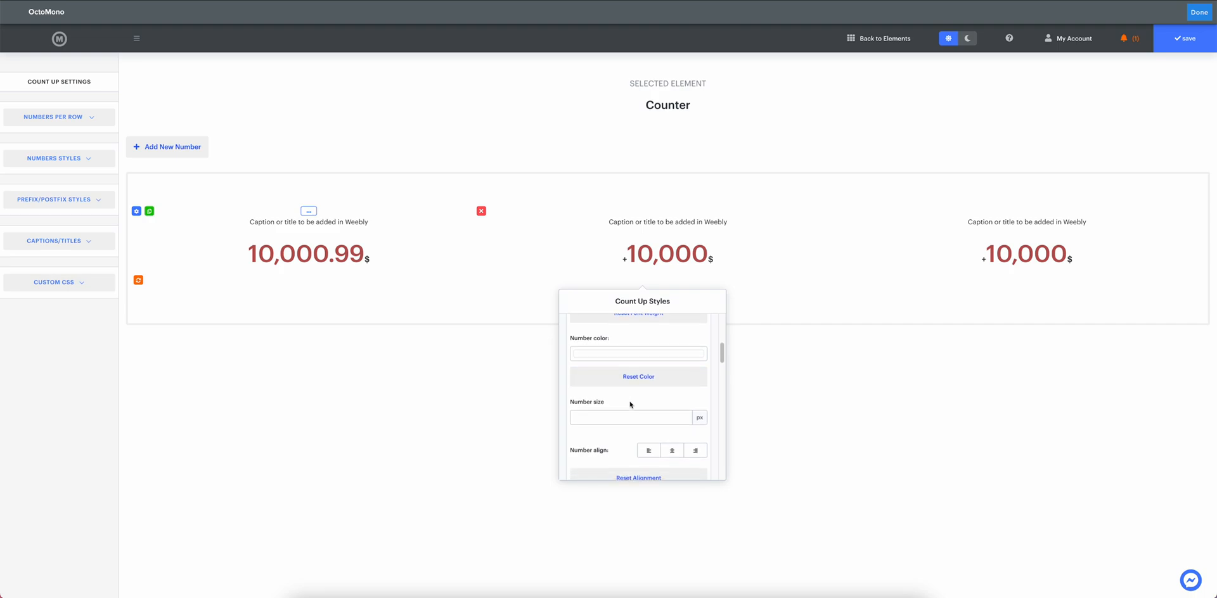
{"action": "left_click", "coordinate": [606, 404]}
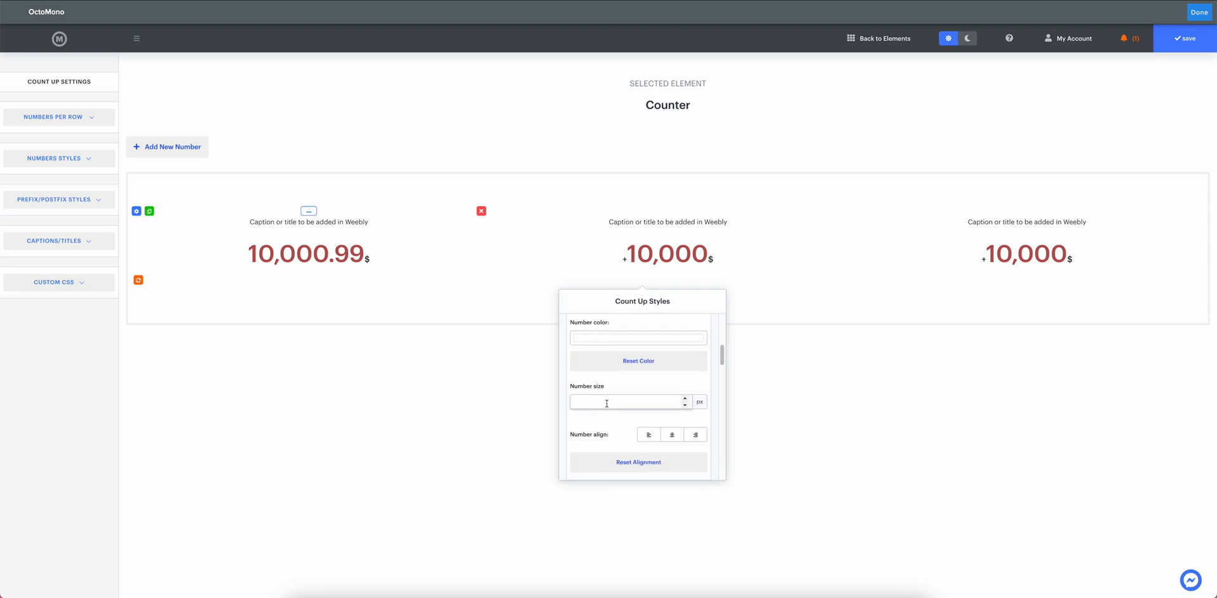
{"action": "type", "text": "10"}
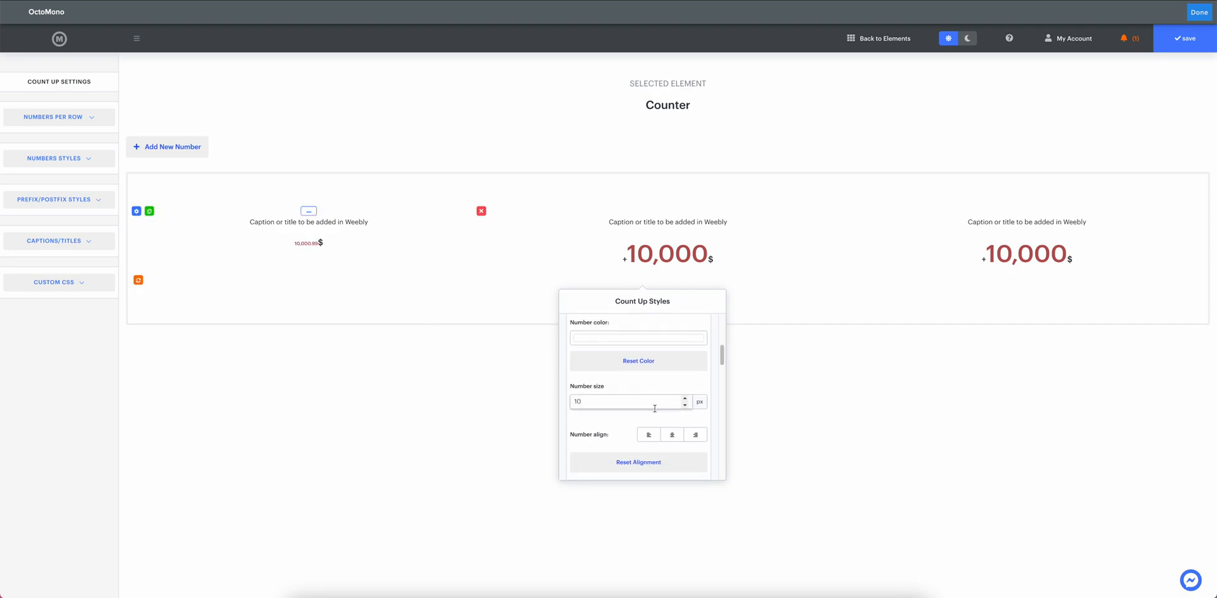
{"action": "key", "text": "BackSpace"}
{"action": "key", "text": "BackSpace"}
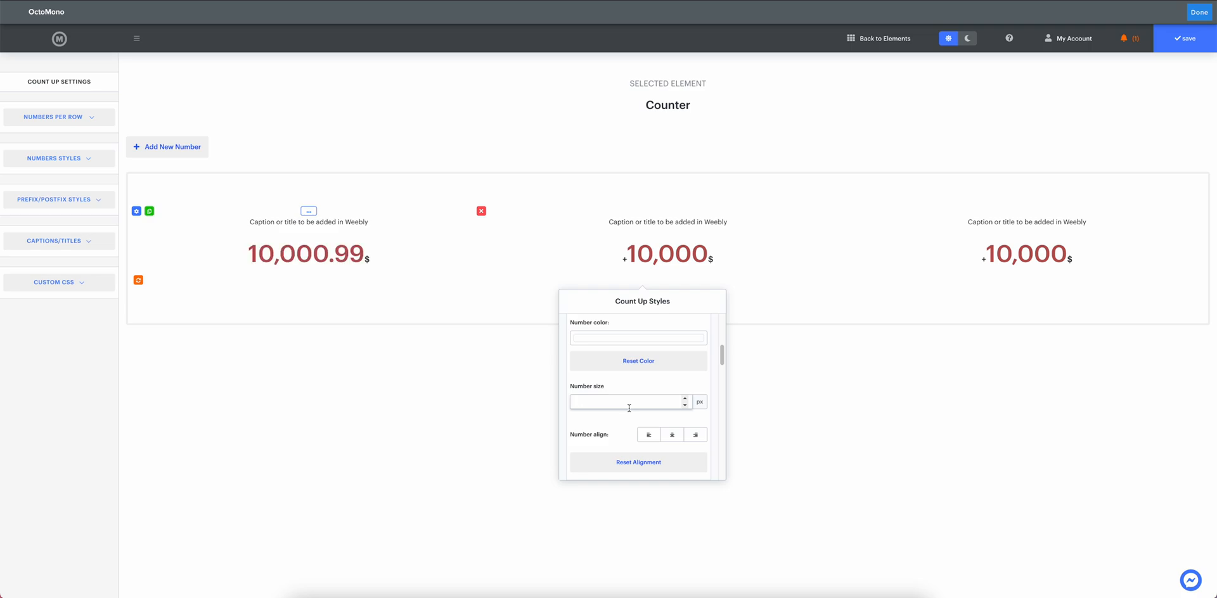
{"action": "left_click", "coordinate": [633, 382]}
- Try the left, center and right number alignments on the first number and reset its alignment
{"action": "scroll", "coordinate": [641, 424], "scroll_direction": "down", "scroll_amount": 3}
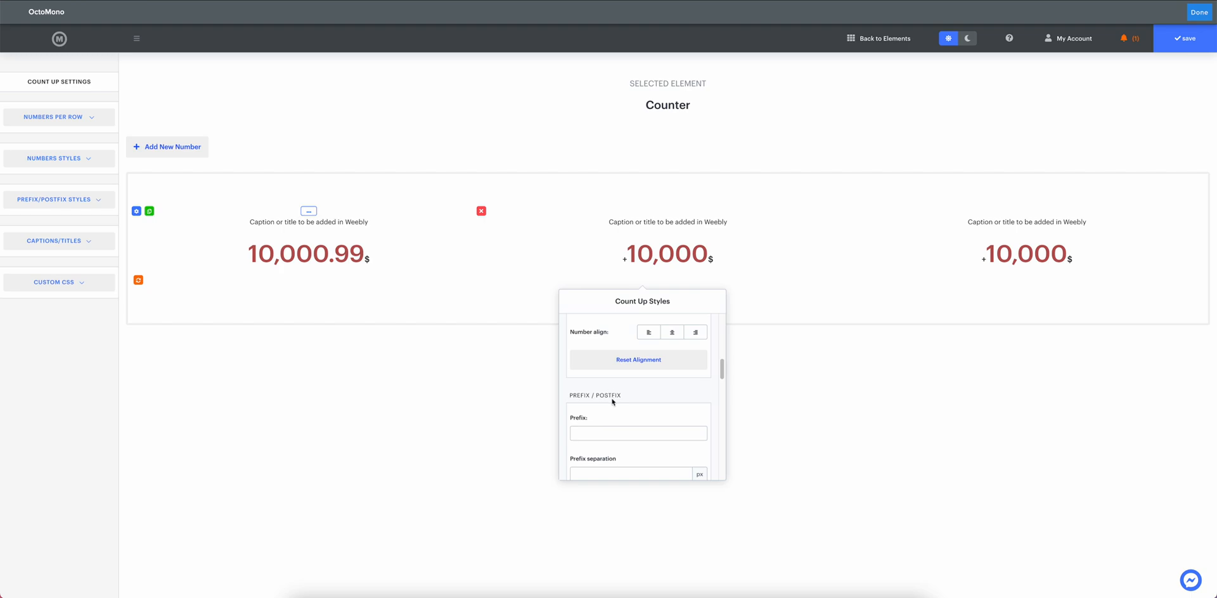
{"action": "scroll", "coordinate": [612, 381], "scroll_direction": "up", "scroll_amount": 1}
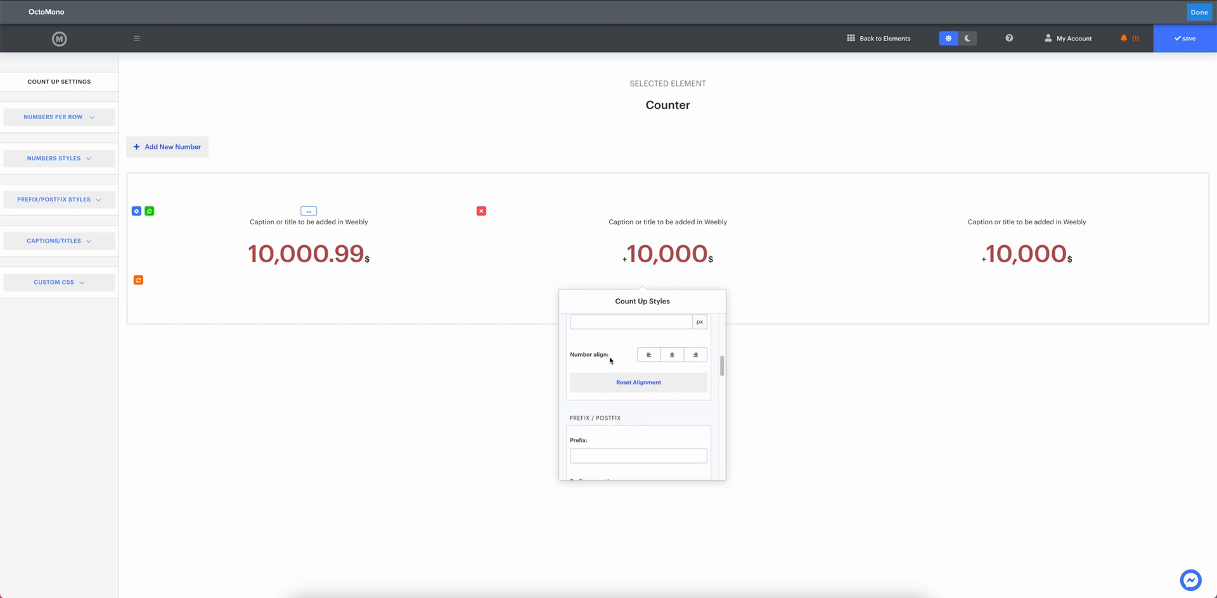
{"action": "left_click", "coordinate": [650, 354]}
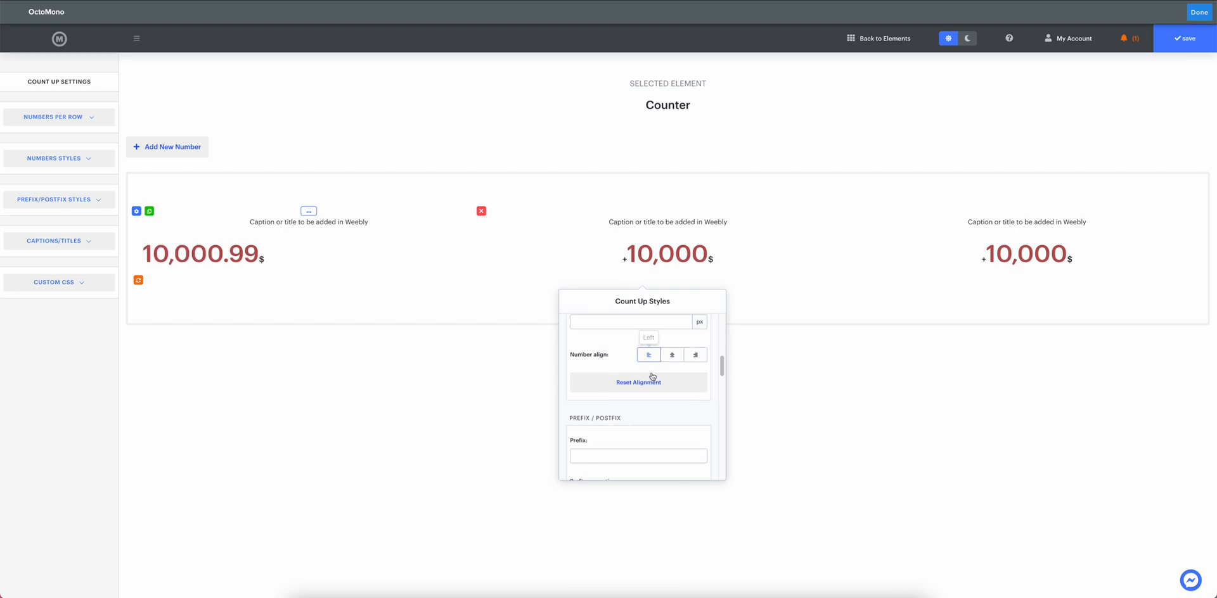
{"action": "left_click", "coordinate": [670, 361]}
{"action": "left_click", "coordinate": [695, 358]}
{"action": "left_click", "coordinate": [674, 359]}
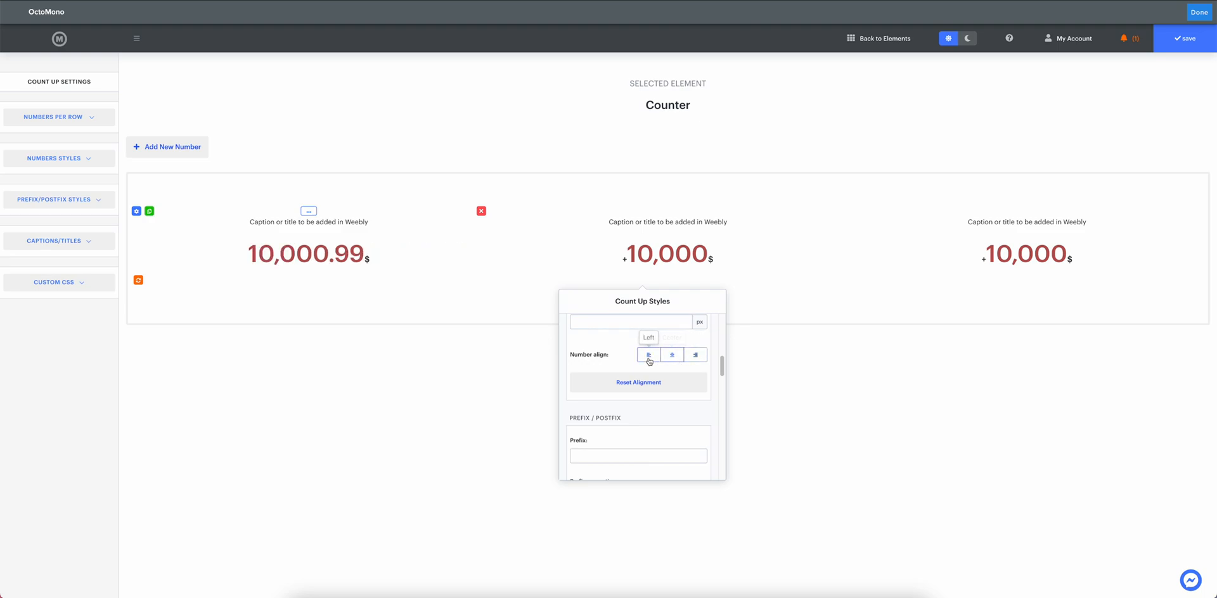
{"action": "left_click", "coordinate": [650, 359]}
{"action": "left_click", "coordinate": [670, 359]}
{"action": "left_click", "coordinate": [694, 357]}
{"action": "left_click", "coordinate": [646, 358]}
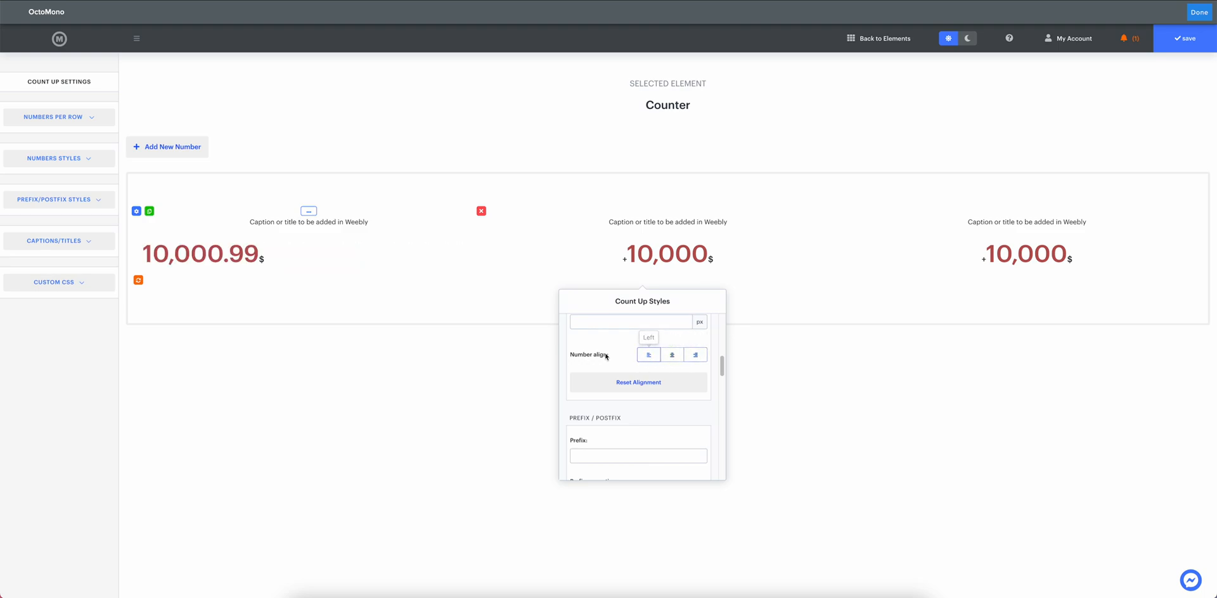
{"action": "left_click", "coordinate": [627, 382]}
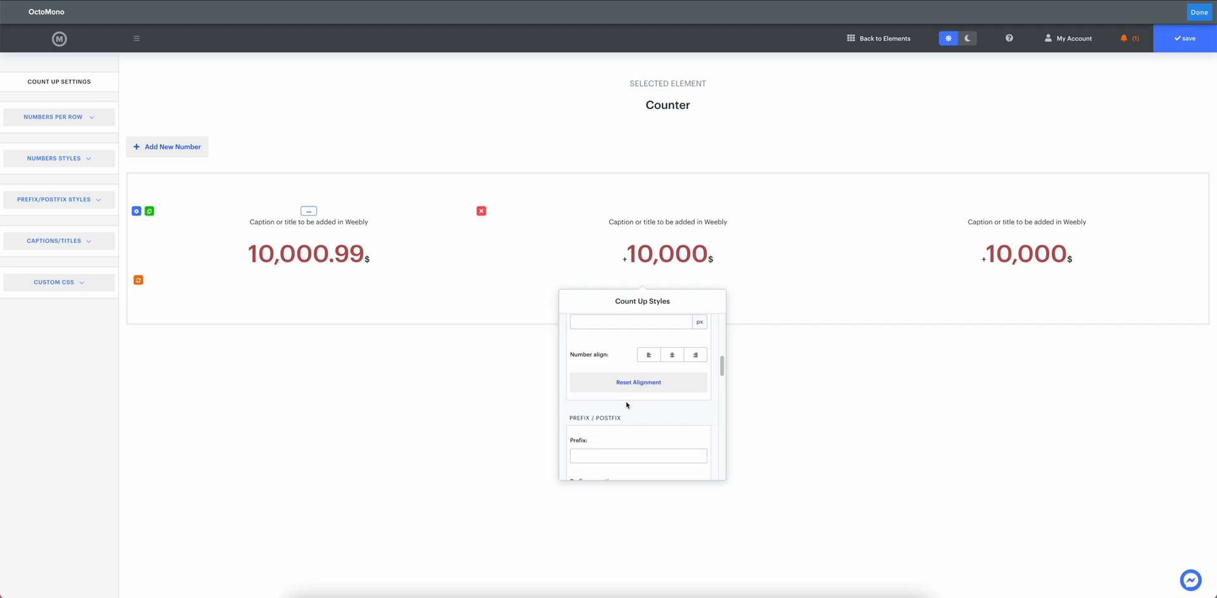
- Replace the first number's $ postfix with the text "after"
{"action": "scroll", "coordinate": [627, 404], "scroll_direction": "down", "scroll_amount": 1}
{"action": "scroll", "coordinate": [627, 405], "scroll_direction": "down", "scroll_amount": 2}
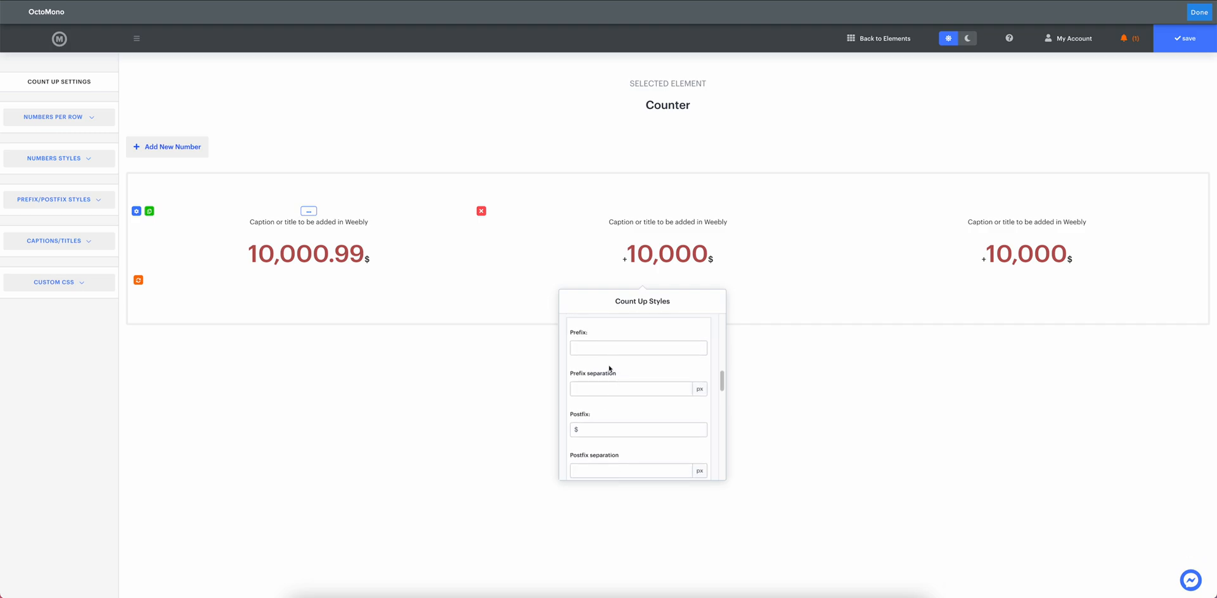
{"action": "scroll", "coordinate": [621, 394], "scroll_direction": "down", "scroll_amount": 1}
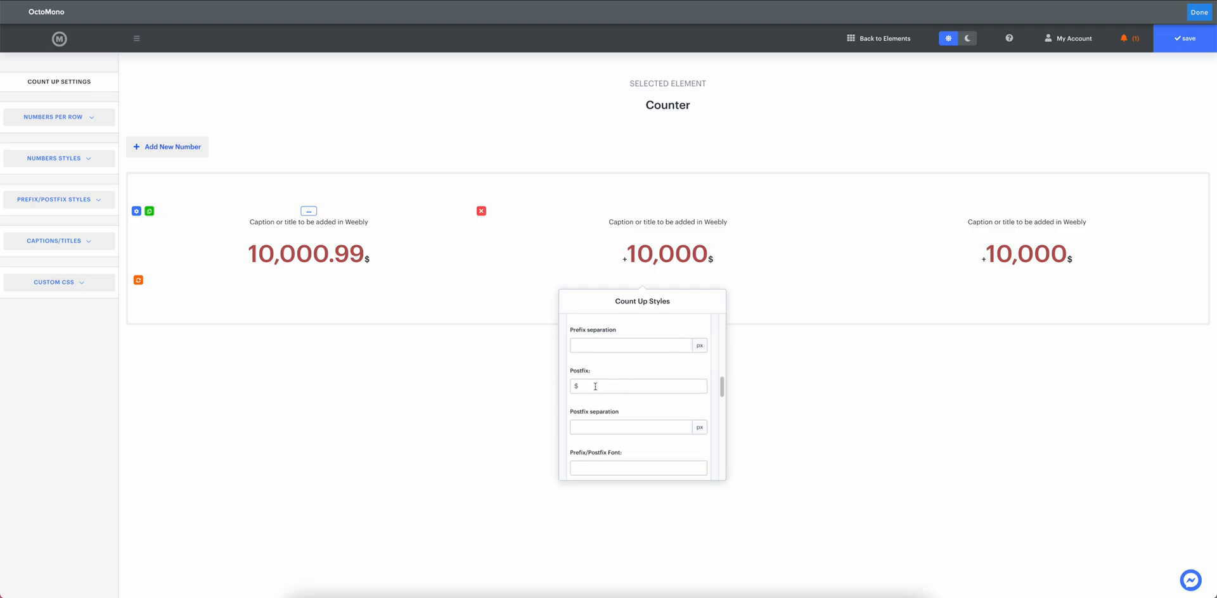
{"action": "left_click", "coordinate": [595, 387]}
{"action": "key", "text": "BackSpace"}
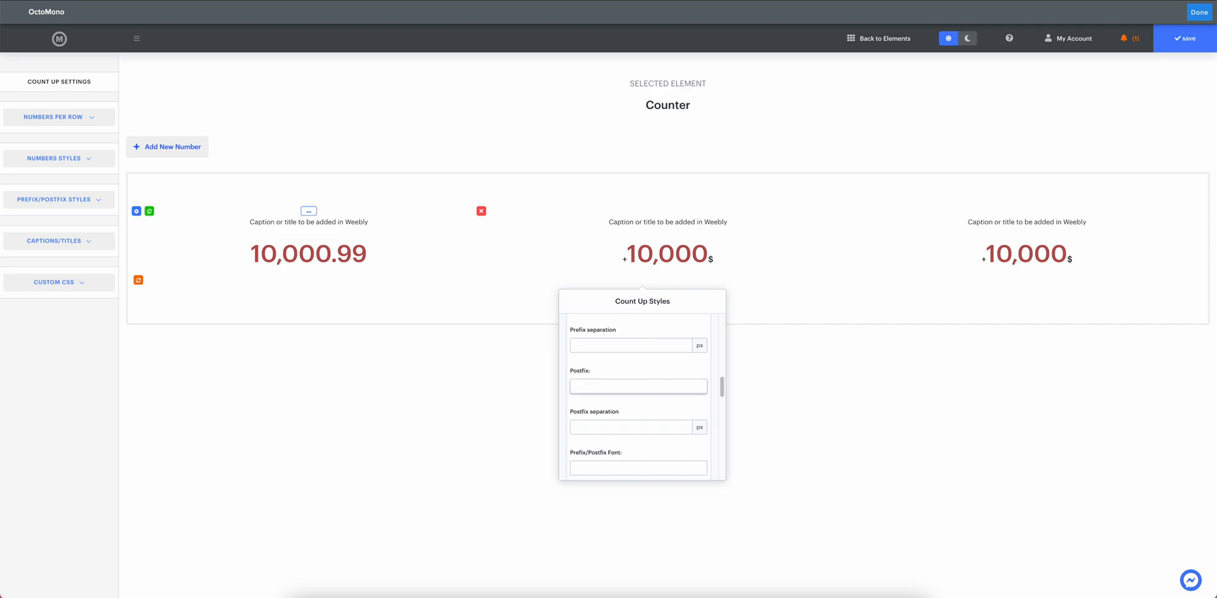
{"action": "type", "text": "fdsf"}
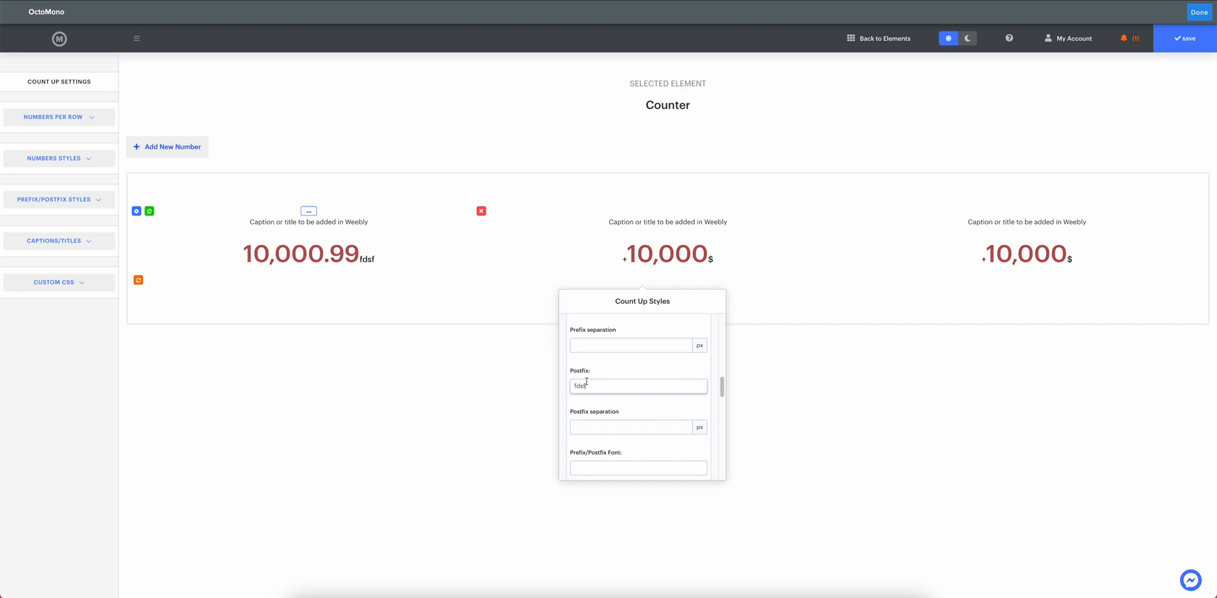
{"action": "scroll", "coordinate": [589, 378], "scroll_direction": "up", "scroll_amount": 1}
{"action": "double_click", "coordinate": [588, 403]}
{"action": "type", "text": "after"}
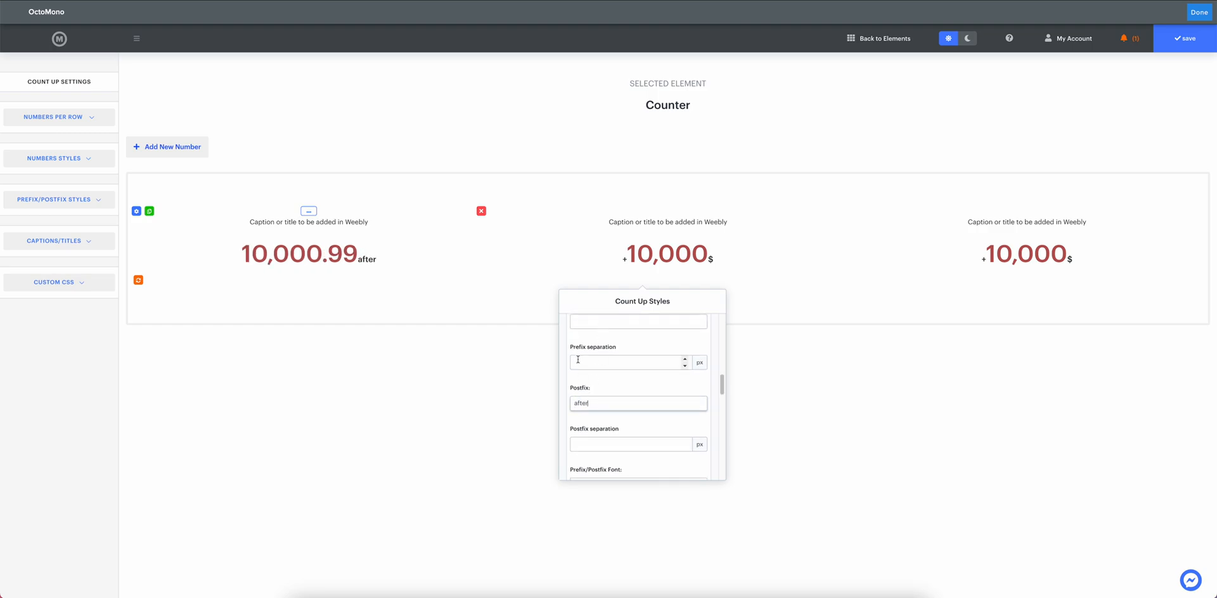
- Set the first number's prefix to "before"
{"action": "scroll", "coordinate": [596, 355], "scroll_direction": "up", "scroll_amount": 1}
{"action": "left_click", "coordinate": [597, 336]}
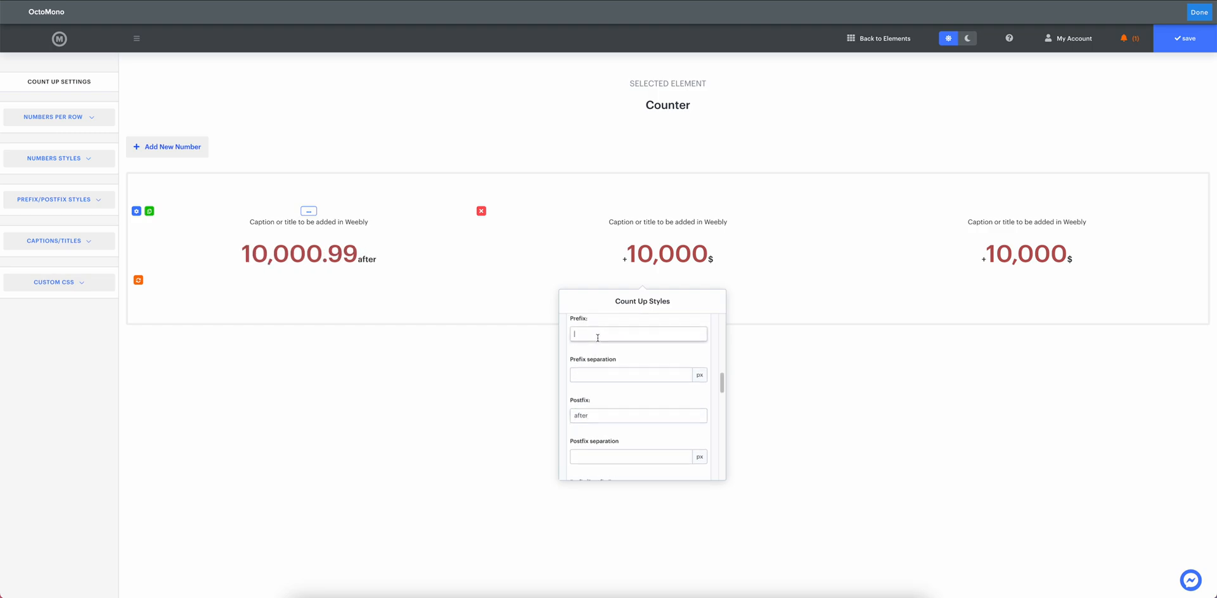
{"action": "type", "text": "before"}
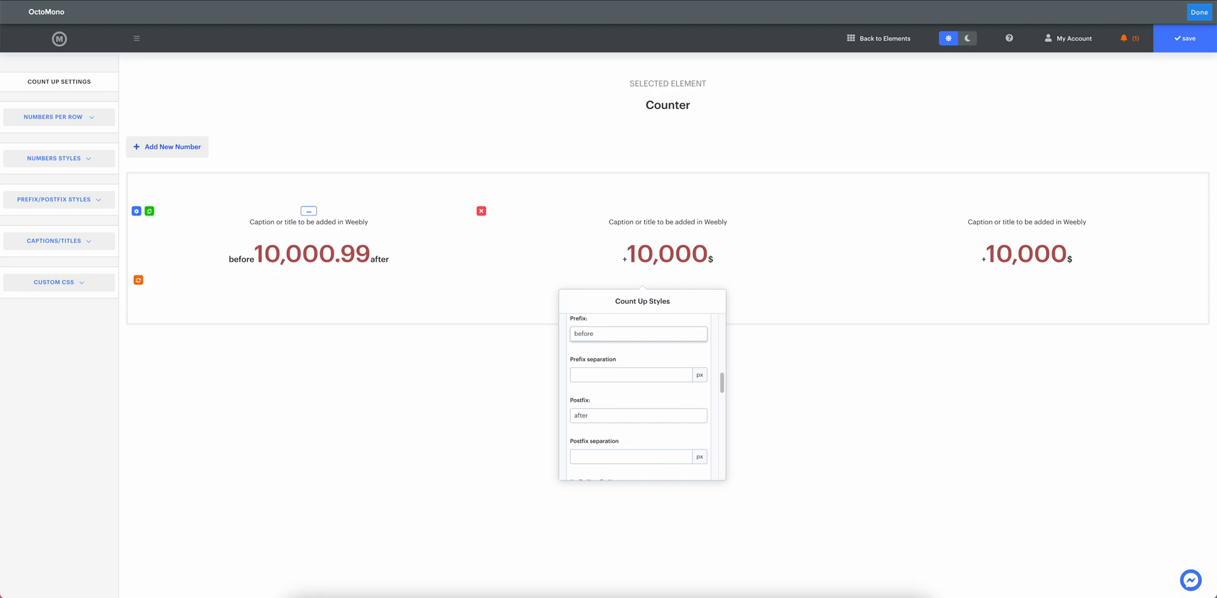
{"action": "left_click", "coordinate": [614, 364]}
- Enable the use of an icon for the first number and move the Count Up Styles window closer to that number
{"action": "scroll", "coordinate": [613, 364], "scroll_direction": "down", "scroll_amount": 1}
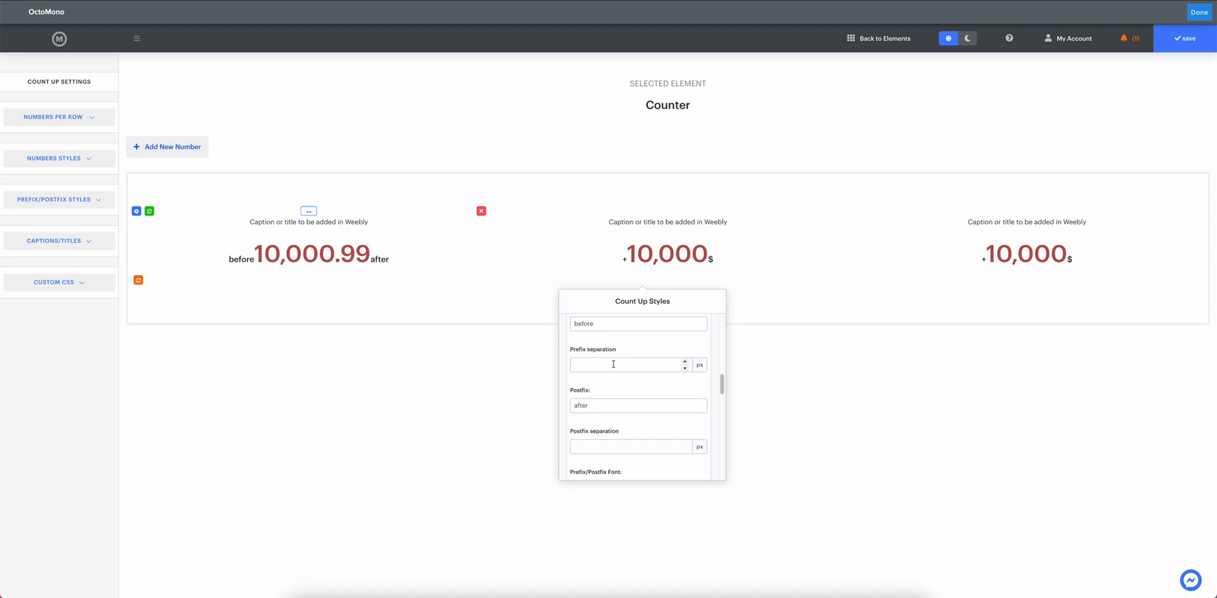
{"action": "scroll", "coordinate": [614, 367], "scroll_direction": "down", "scroll_amount": 5}
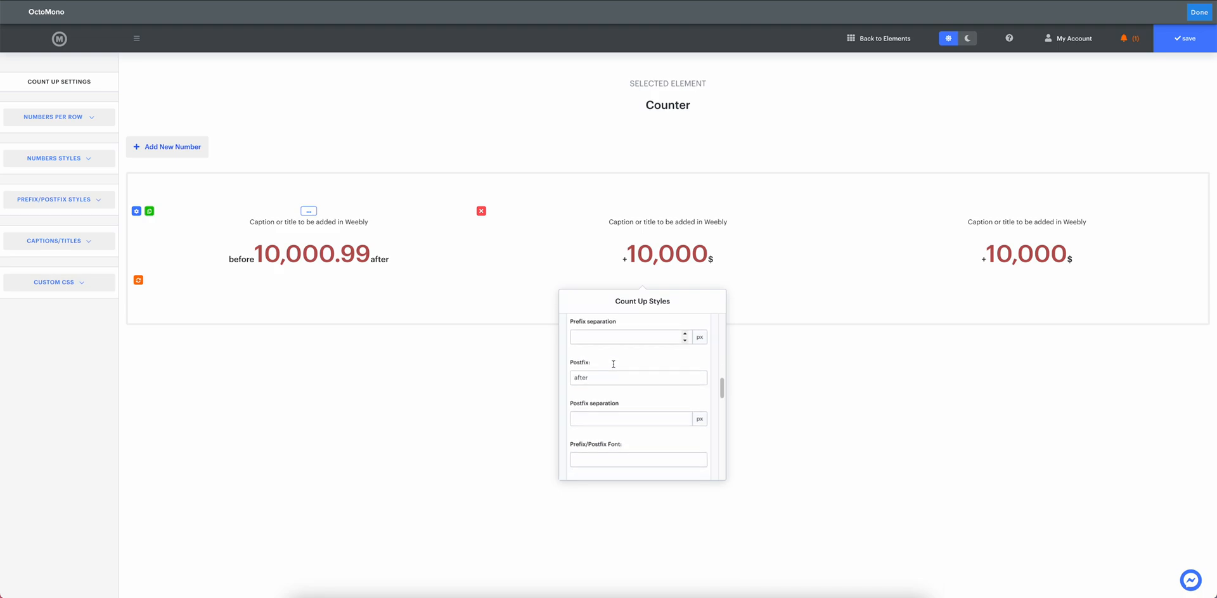
{"action": "scroll", "coordinate": [614, 384], "scroll_direction": "down", "scroll_amount": 2}
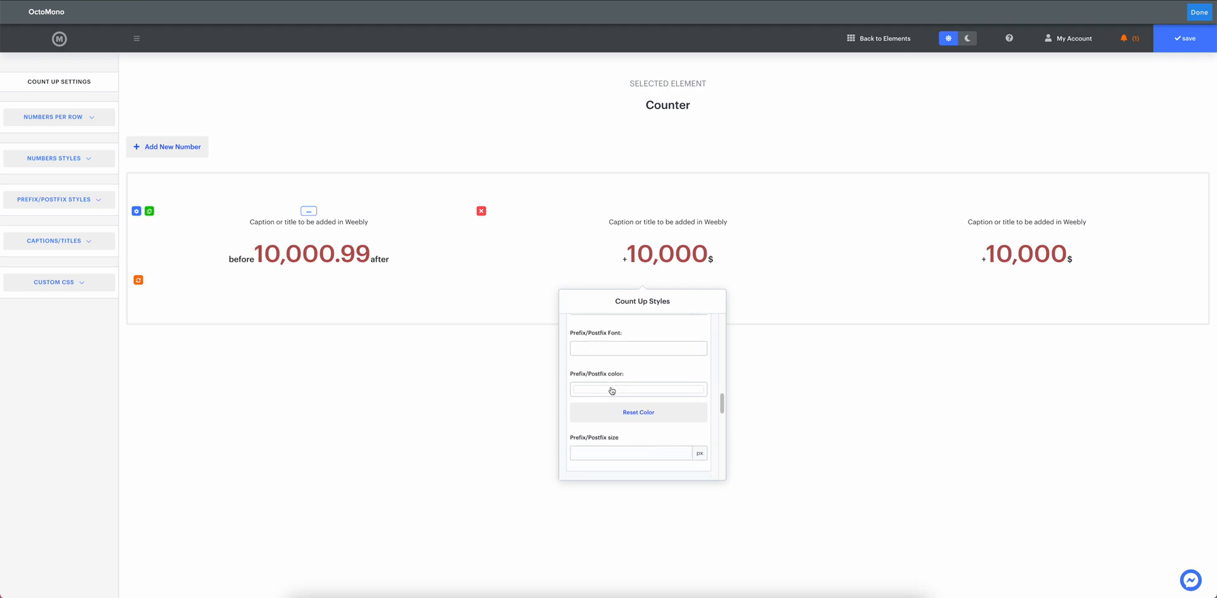
{"action": "scroll", "coordinate": [612, 391], "scroll_direction": "down", "scroll_amount": 5}
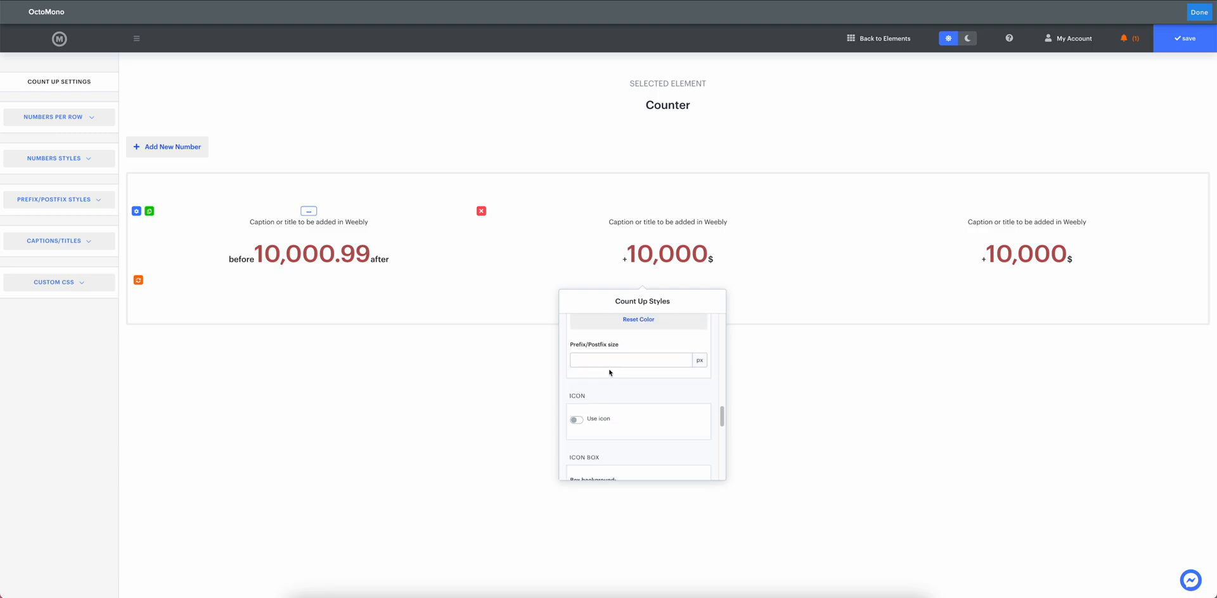
{"action": "scroll", "coordinate": [614, 385], "scroll_direction": "down", "scroll_amount": 3}
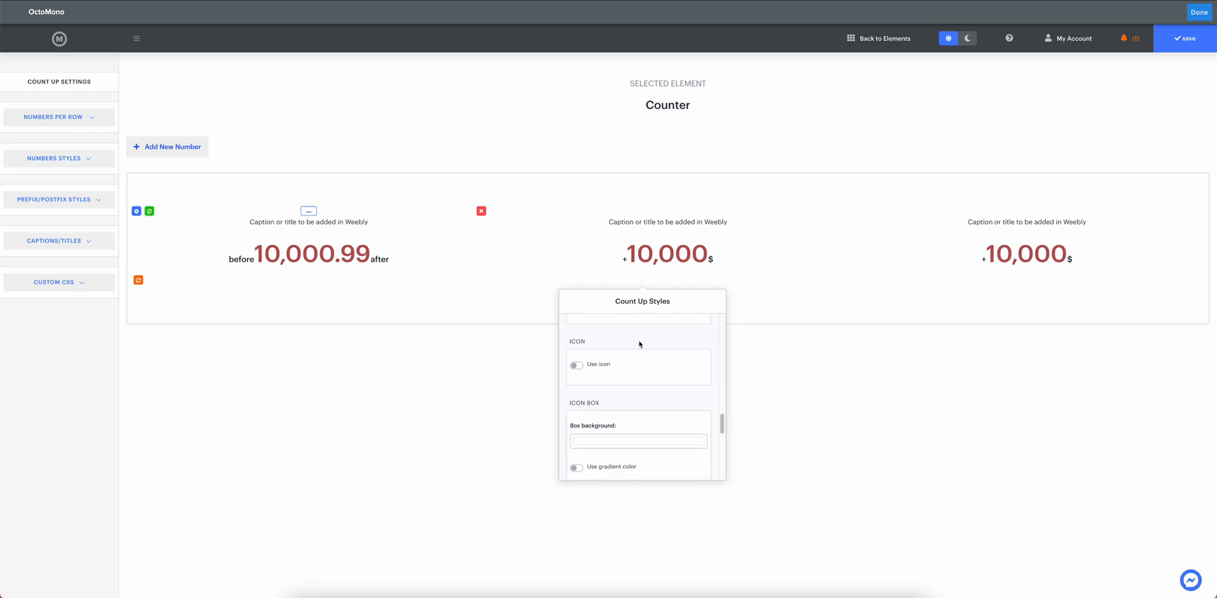
{"action": "left_click_drag", "start_coordinate": [603, 303], "coordinate": [496, 317]}
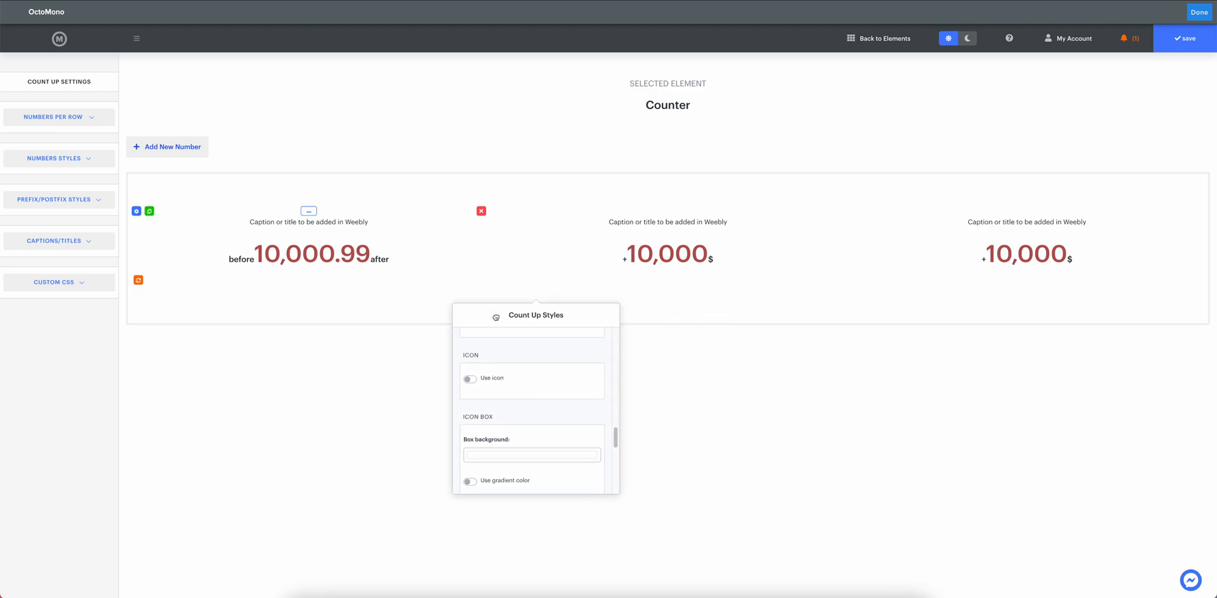
{"action": "left_click", "coordinate": [499, 379]}
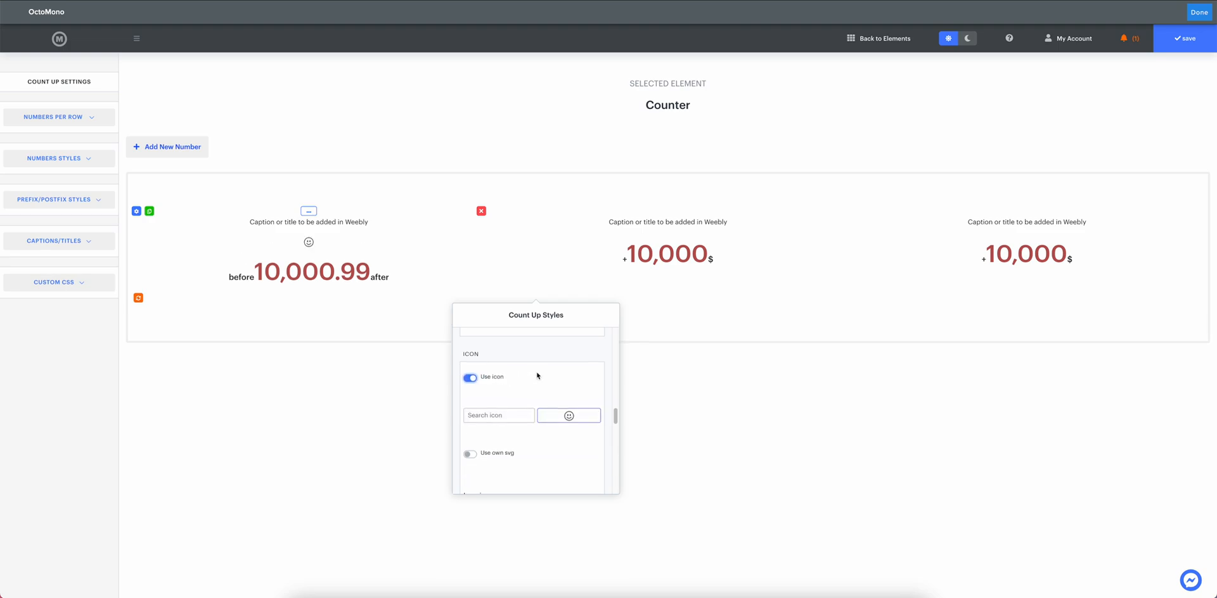
- Move the styles window higher, search the icons for "graph" and choose the outlined rising bar-chart icon for the first number
{"action": "left_click", "coordinate": [499, 402]}
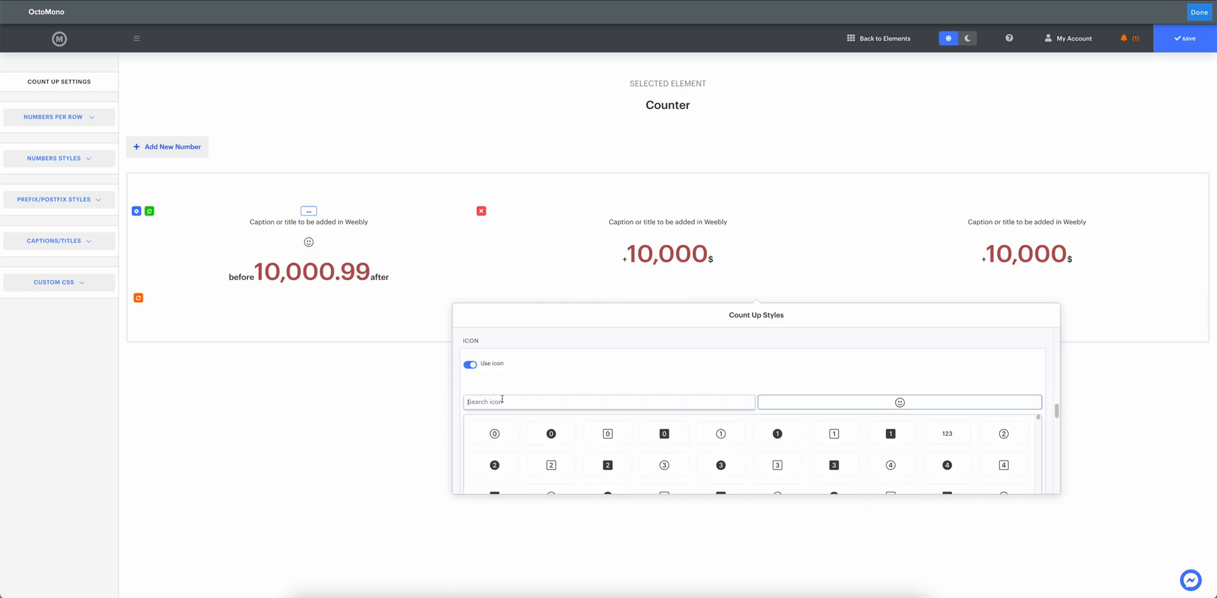
{"action": "left_click_drag", "start_coordinate": [617, 316], "coordinate": [603, 213]}
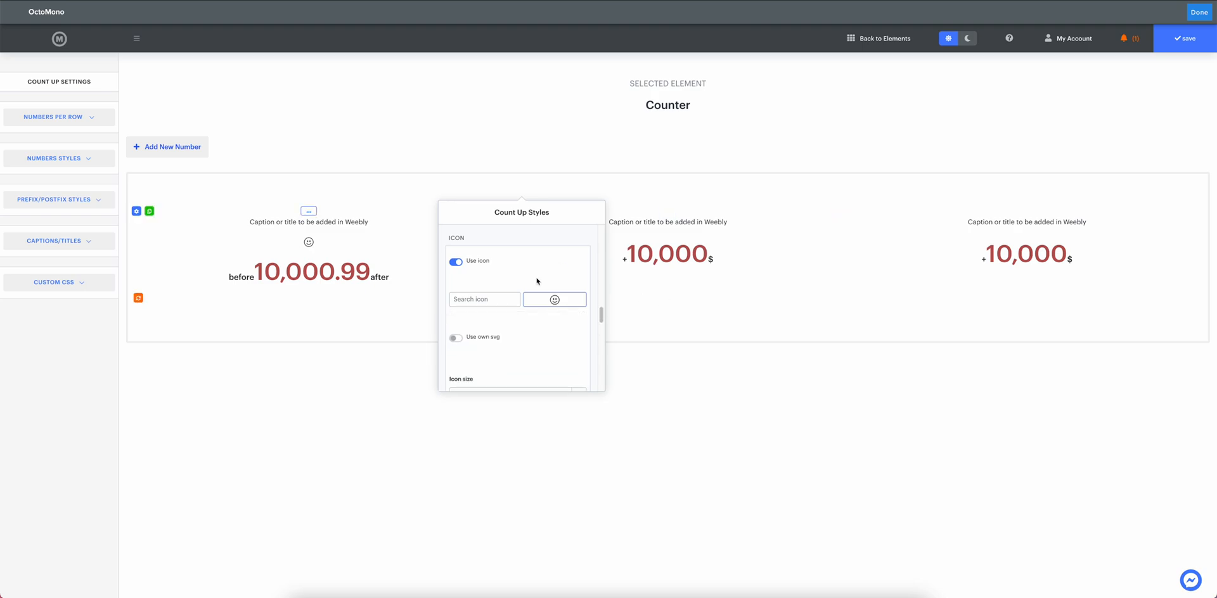
{"action": "left_click", "coordinate": [501, 298]}
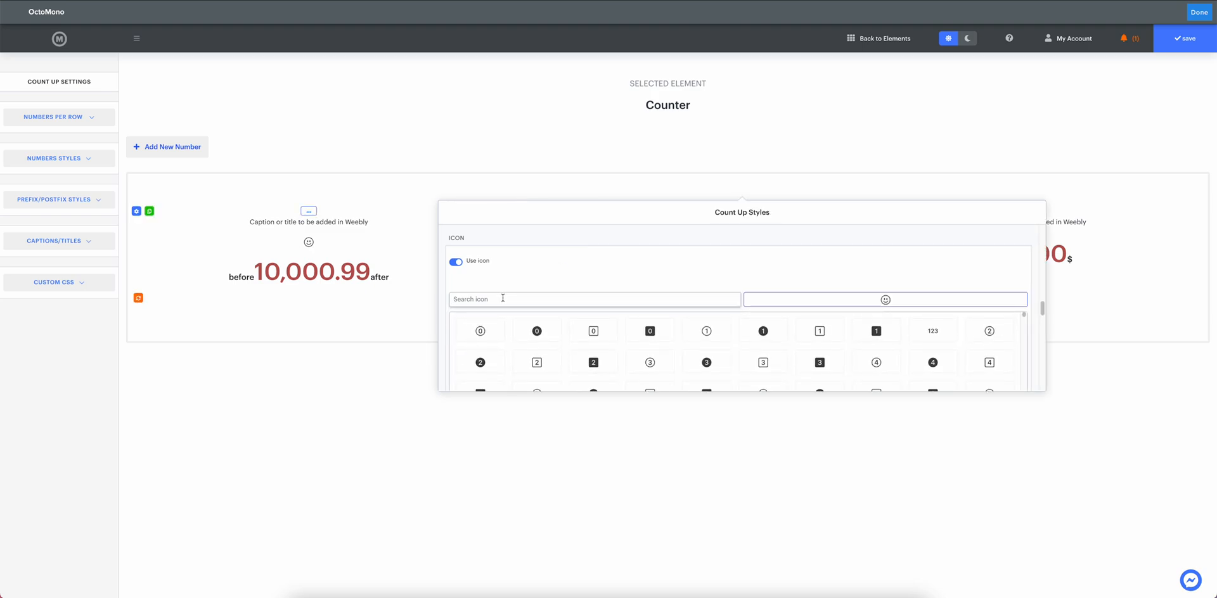
{"action": "type", "text": "graph"}
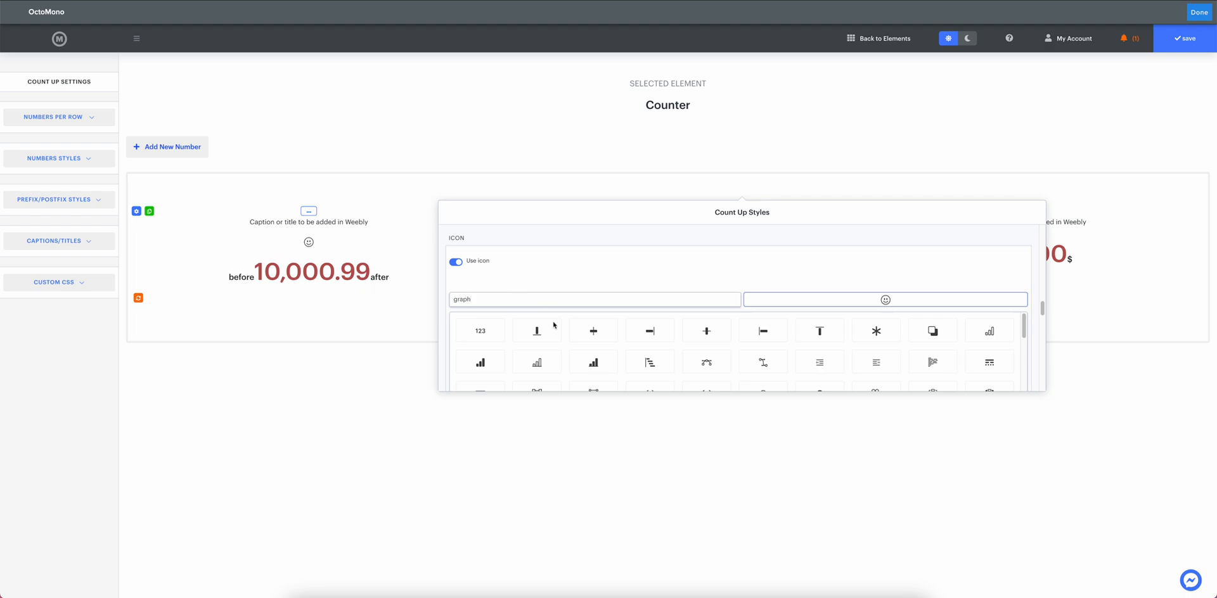
{"action": "left_click", "coordinate": [540, 362]}
{"action": "left_click", "coordinate": [540, 269]}
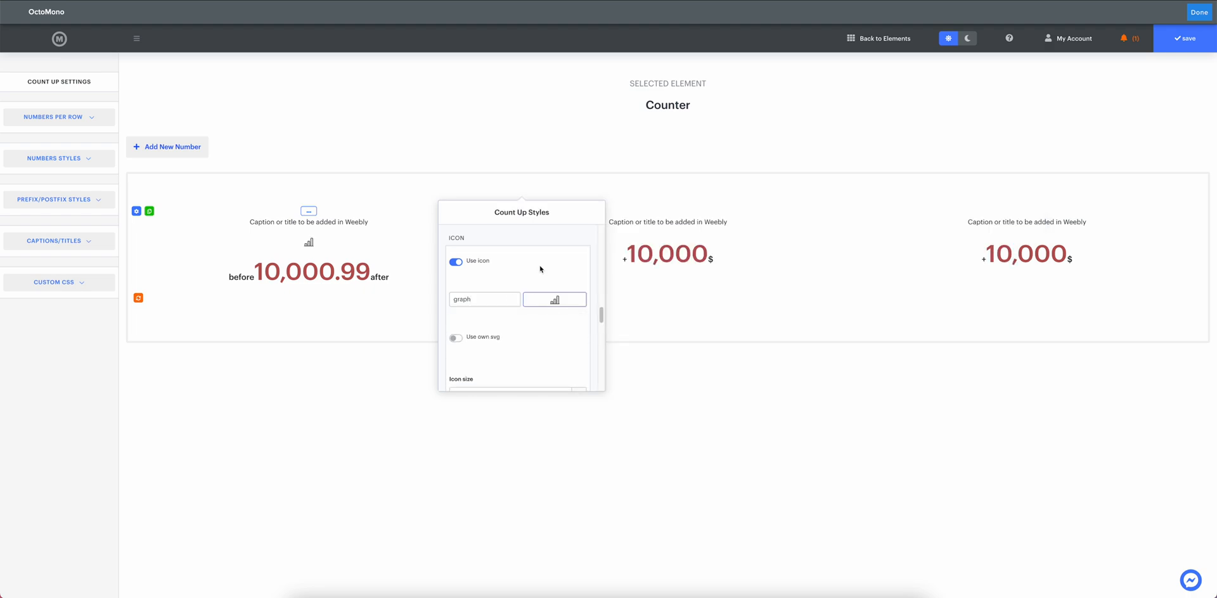
{"action": "scroll", "coordinate": [492, 334], "scroll_direction": "down", "scroll_amount": 1}
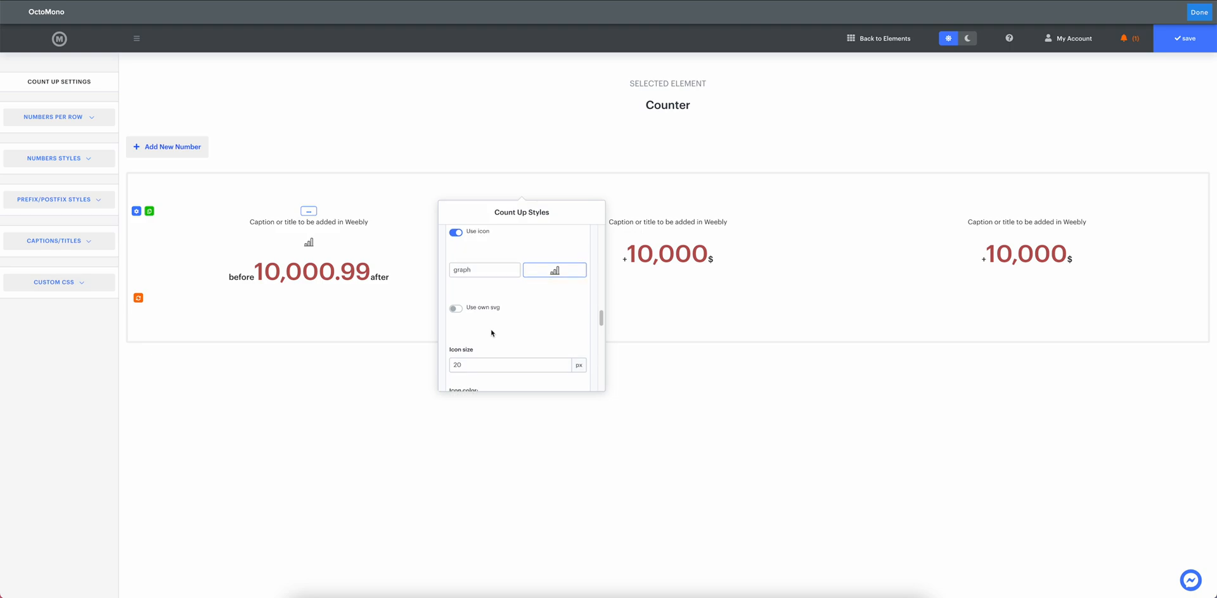
{"action": "left_click", "coordinate": [491, 310]}
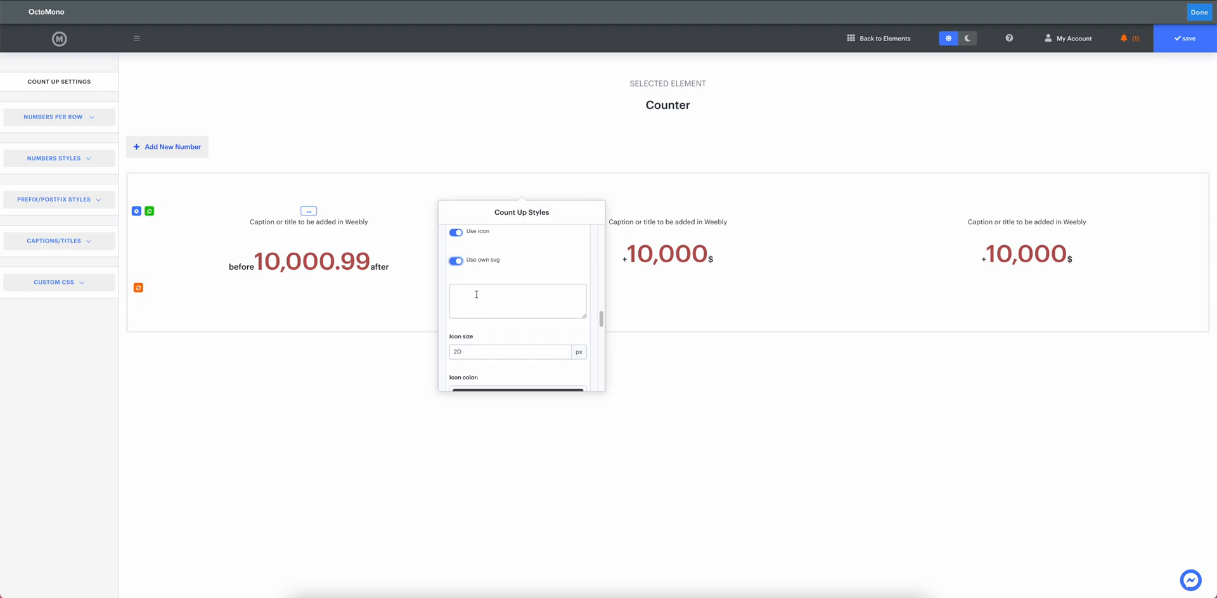
{"action": "left_click", "coordinate": [477, 295]}
{"action": "left_click", "coordinate": [484, 262]}
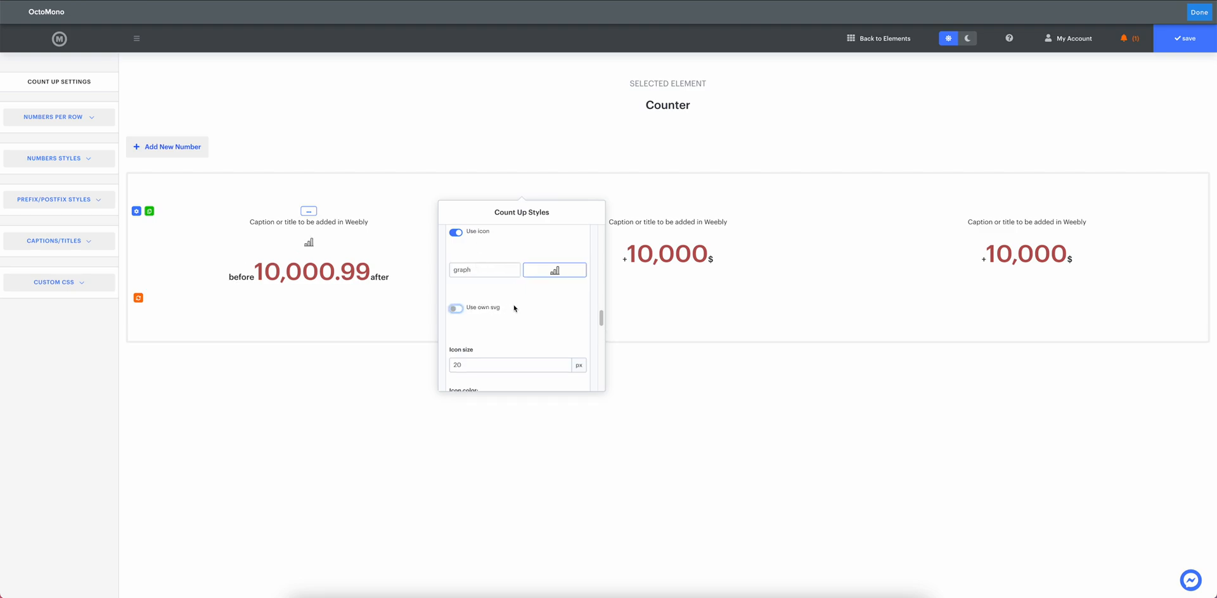
- Set the first number's icon size to 70 px
{"action": "left_click", "coordinate": [492, 361]}
{"action": "key", "text": "BackSpace"}
{"action": "type", "text": "7"}
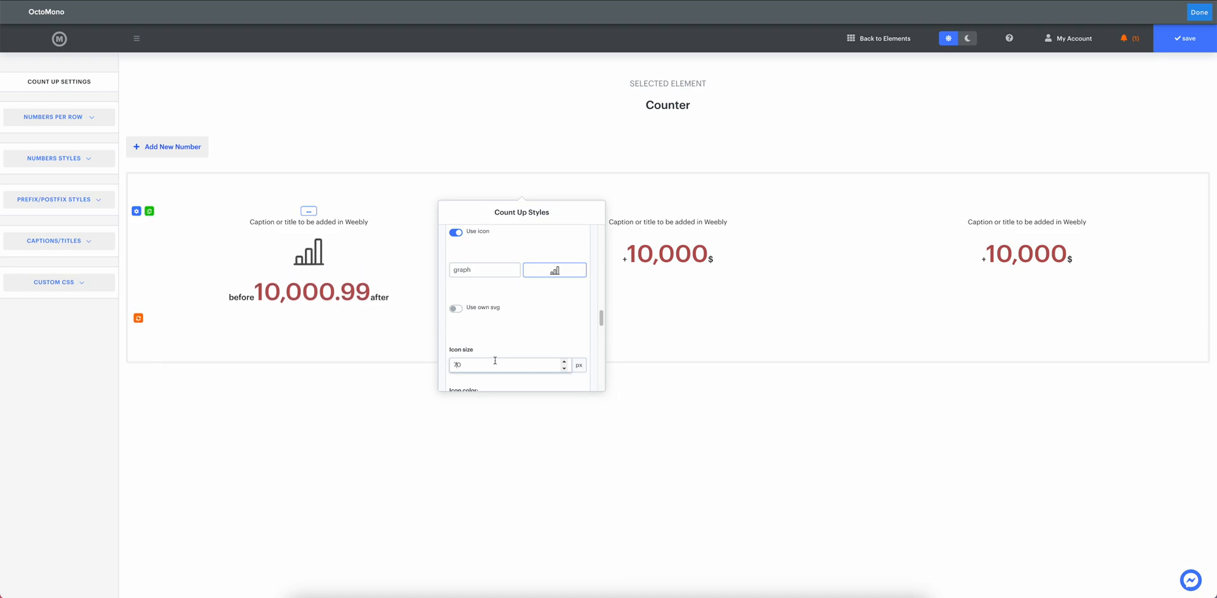
{"action": "left_click", "coordinate": [506, 322]}
- Enable the icon wrapper for the first number and set its width and height to 120 px each
{"action": "scroll", "coordinate": [506, 321], "scroll_direction": "down", "scroll_amount": 5}
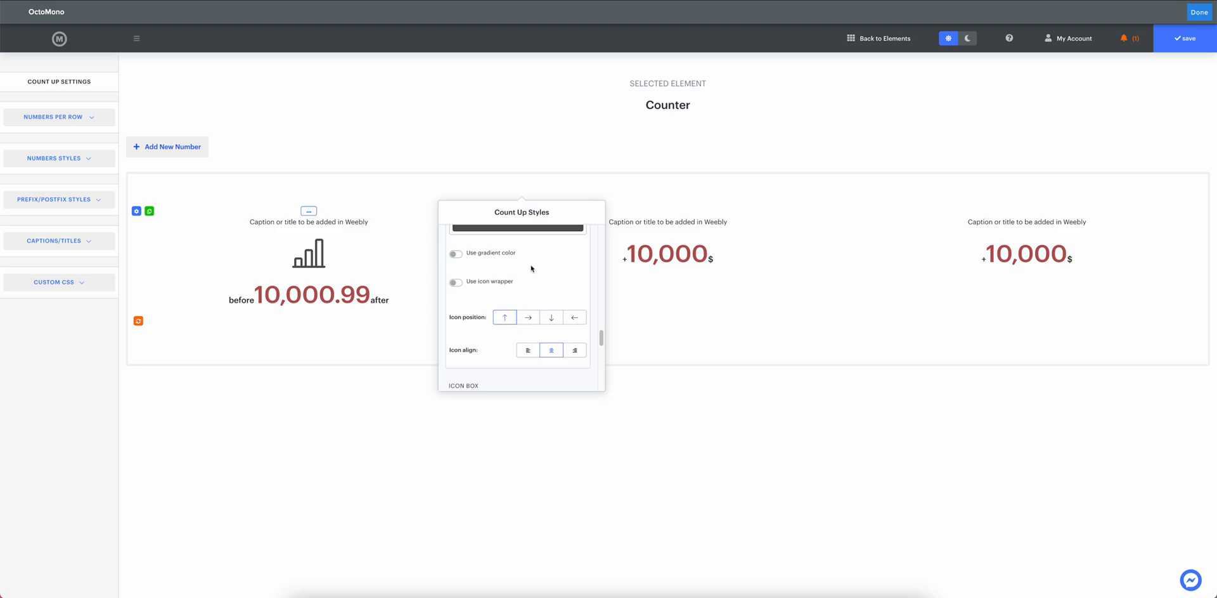
{"action": "left_click", "coordinate": [482, 284]}
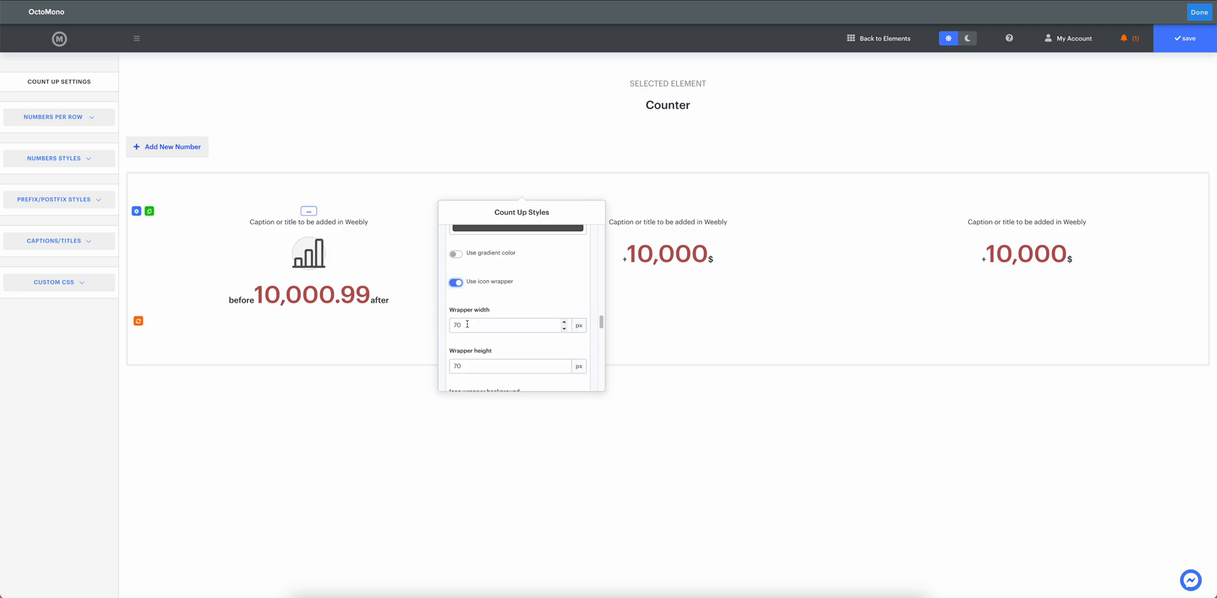
{"action": "scroll", "coordinate": [466, 326], "scroll_direction": "down", "scroll_amount": 1}
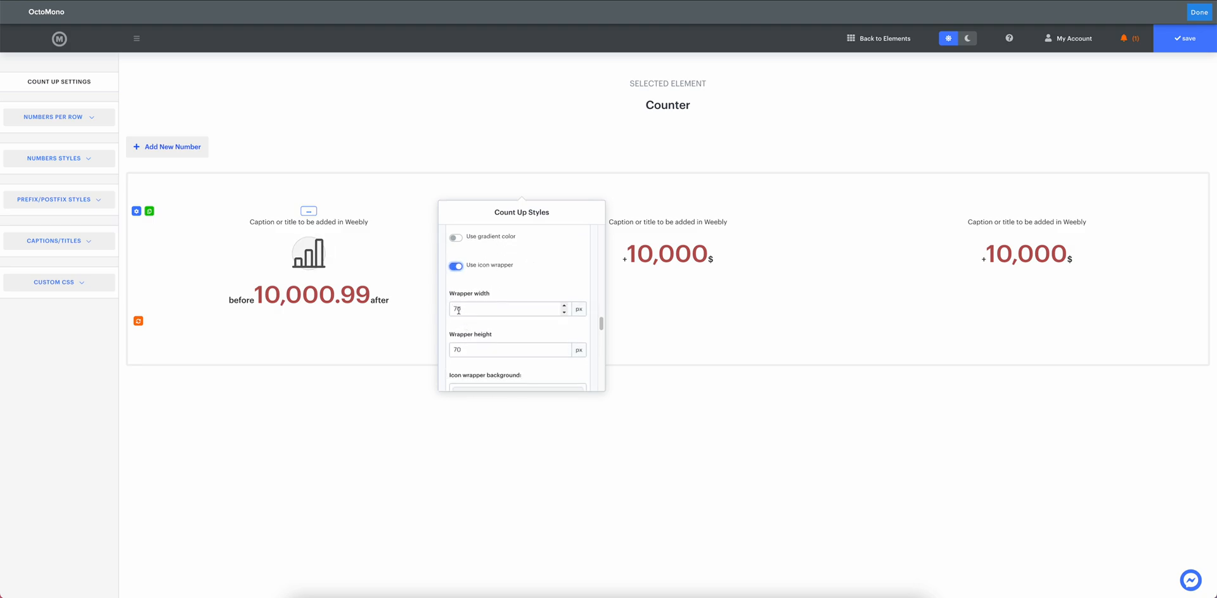
{"action": "left_click", "coordinate": [454, 310]}
{"action": "key", "text": "BackSpace"}
{"action": "type", "text": "12"}
{"action": "key", "text": "Tab"}
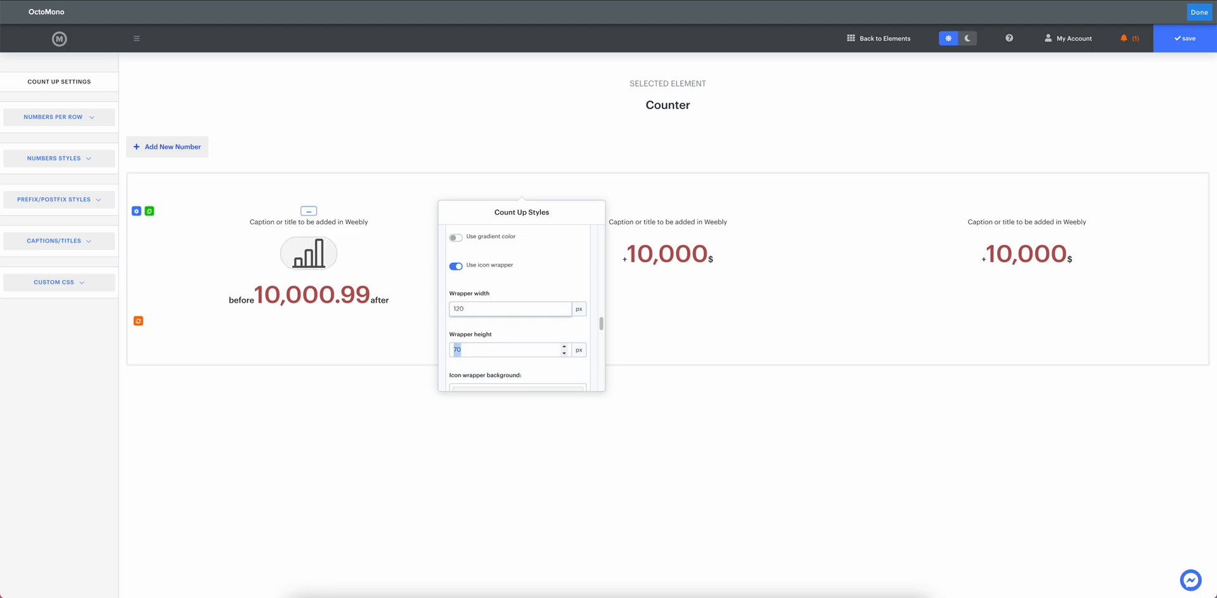
{"action": "type", "text": "120"}
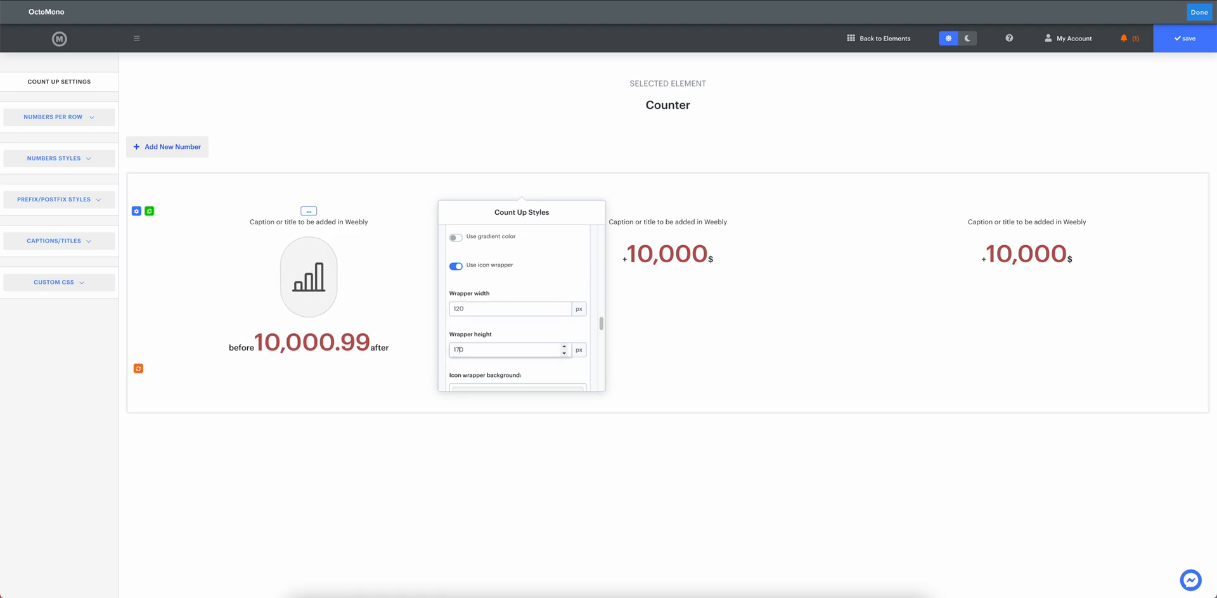
{"action": "left_click", "coordinate": [501, 277]}
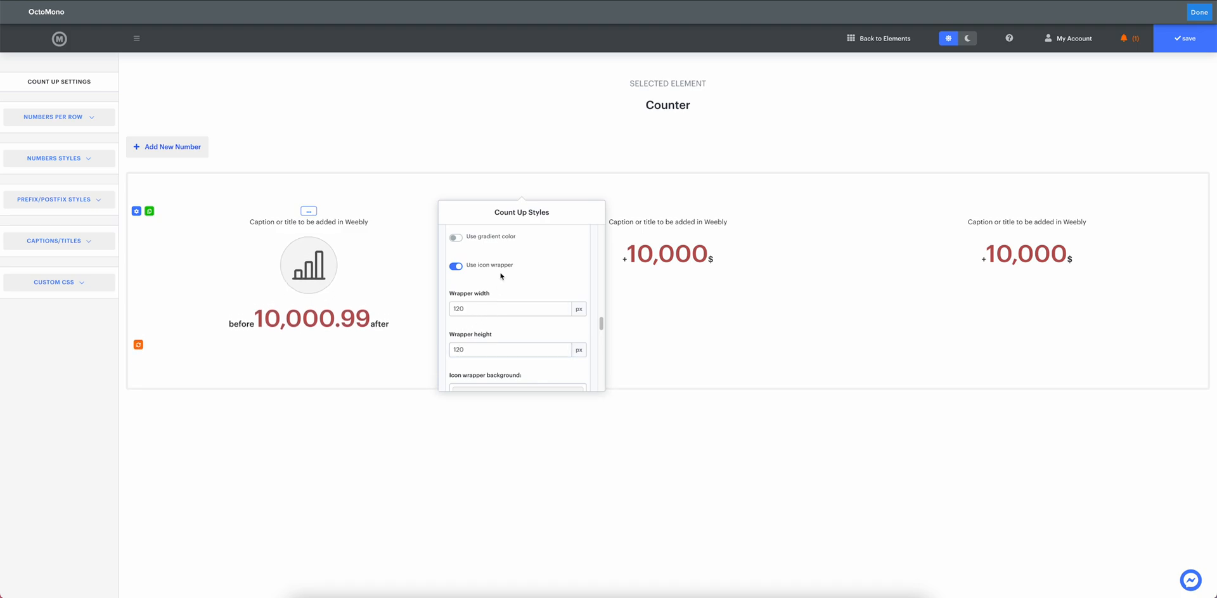
- Enable the gradient color for the first number's icon and make the icon wrapper background fully transparent
{"action": "left_click", "coordinate": [507, 241]}
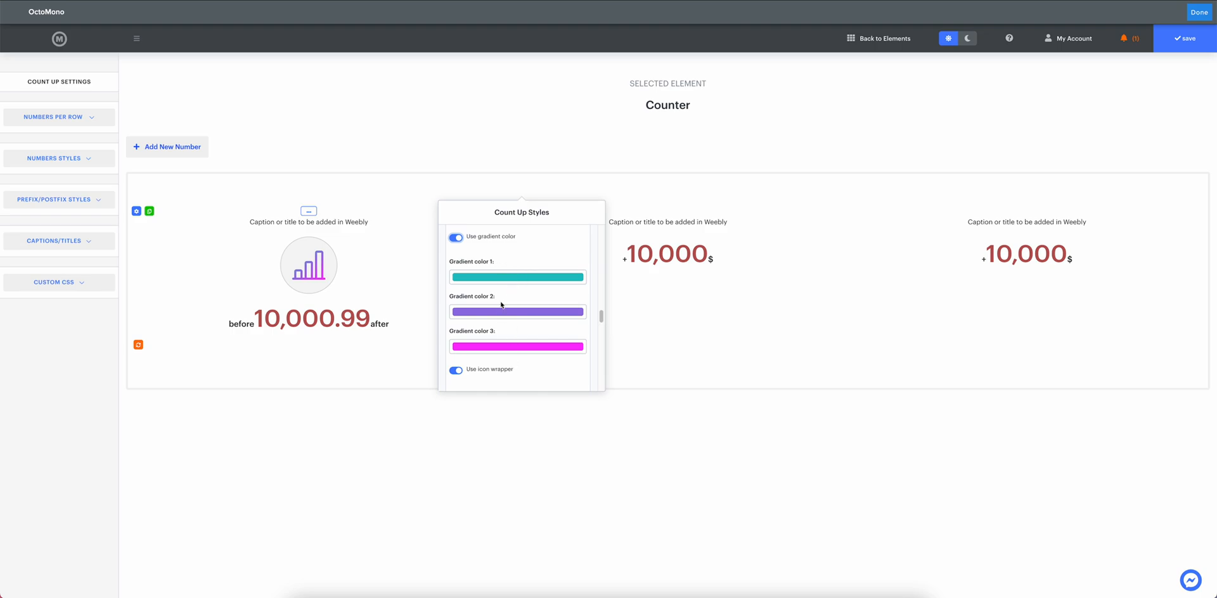
{"action": "scroll", "coordinate": [504, 298], "scroll_direction": "down", "scroll_amount": 5}
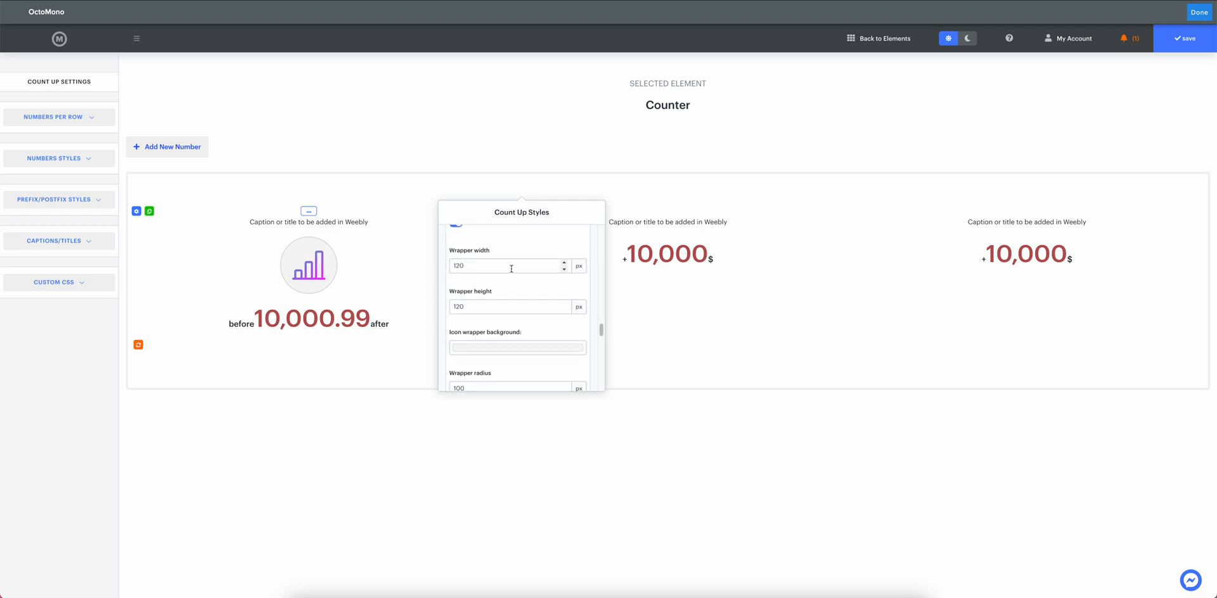
{"action": "scroll", "coordinate": [512, 268], "scroll_direction": "down", "scroll_amount": 2}
{"action": "left_click", "coordinate": [502, 298]}
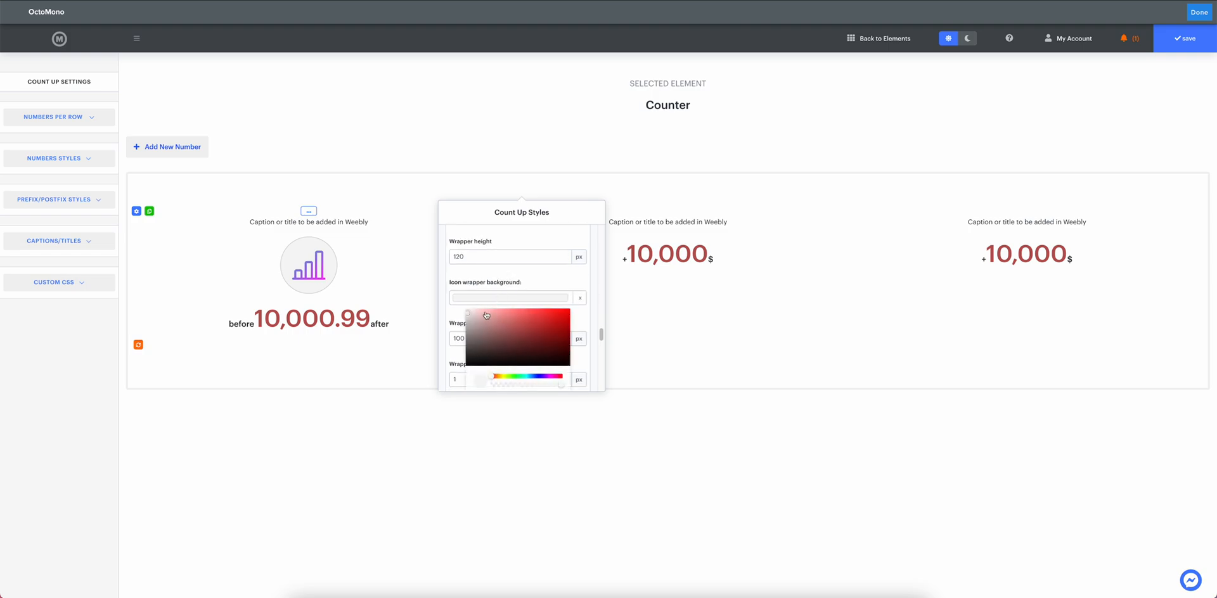
{"action": "left_click_drag", "start_coordinate": [562, 385], "coordinate": [484, 382]}
{"action": "left_click", "coordinate": [520, 276]}
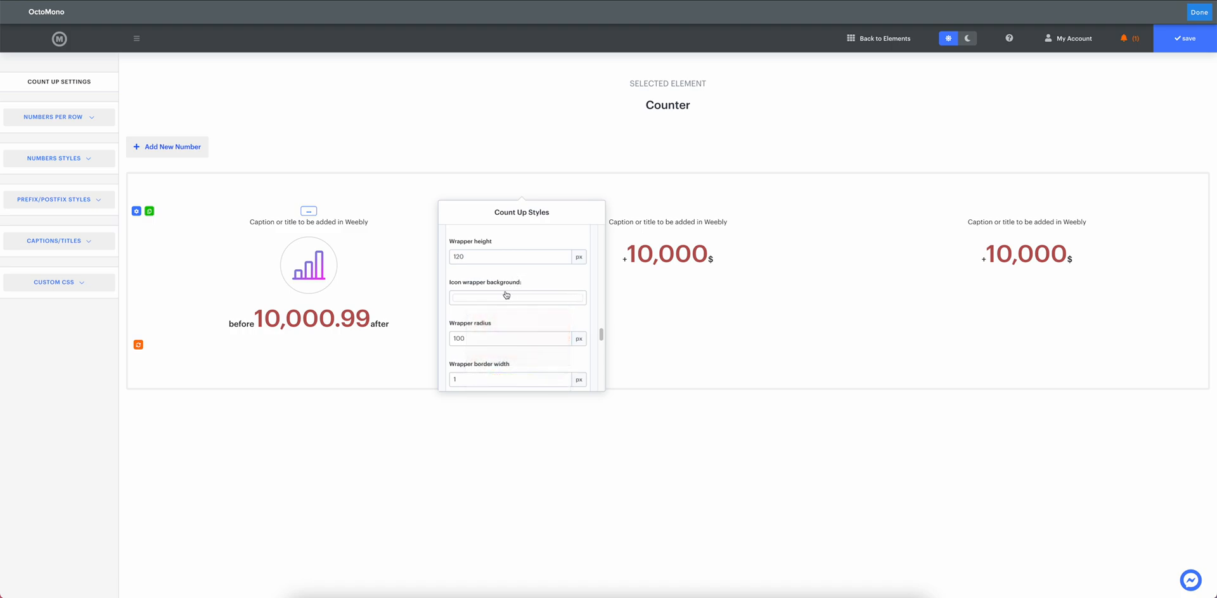
- Bring the icon position and alignment options into view and move the Count Up Styles window away from the first number
{"action": "scroll", "coordinate": [511, 293], "scroll_direction": "down", "scroll_amount": 3}
{"action": "scroll", "coordinate": [511, 294], "scroll_direction": "down", "scroll_amount": 3}
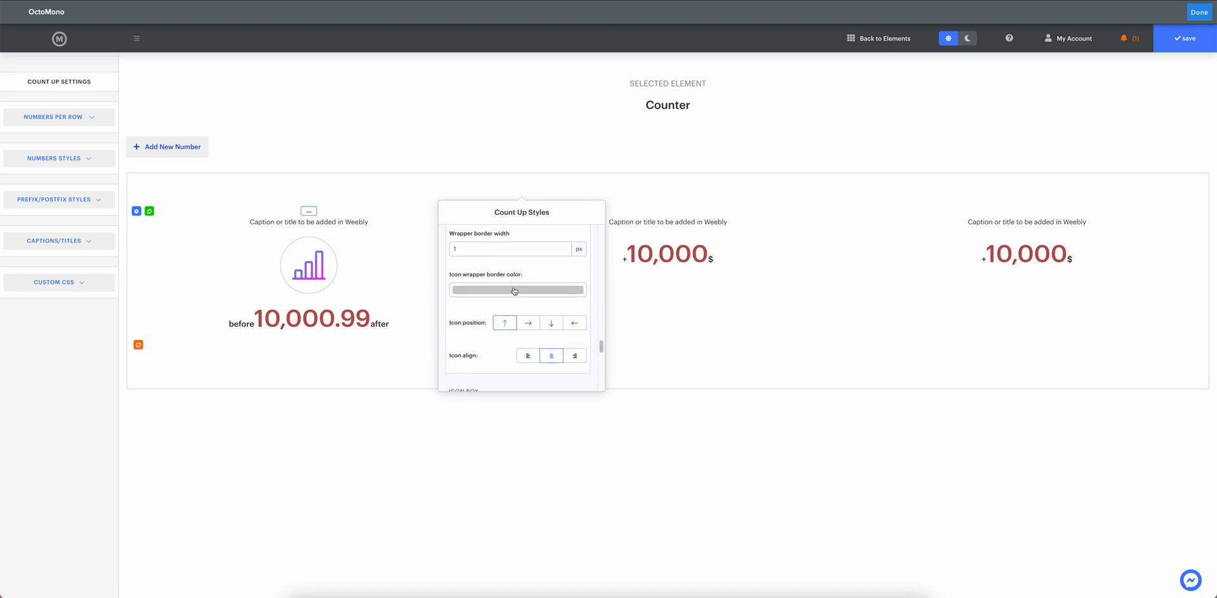
{"action": "scroll", "coordinate": [531, 265], "scroll_direction": "down", "scroll_amount": 1}
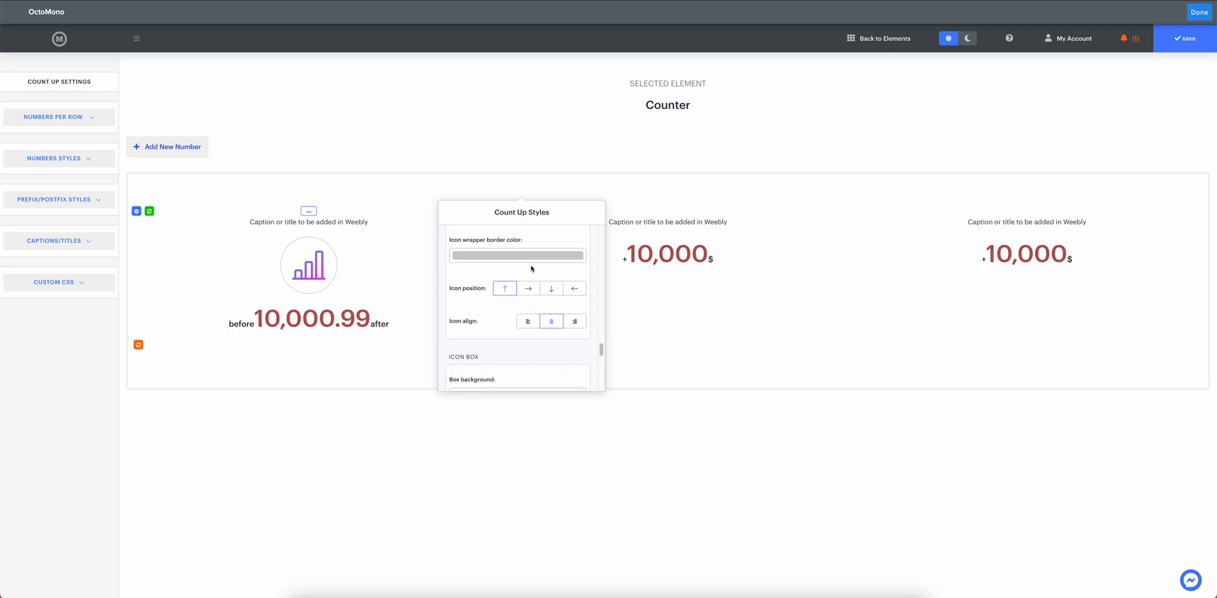
{"action": "left_click_drag", "start_coordinate": [486, 213], "coordinate": [606, 166]}
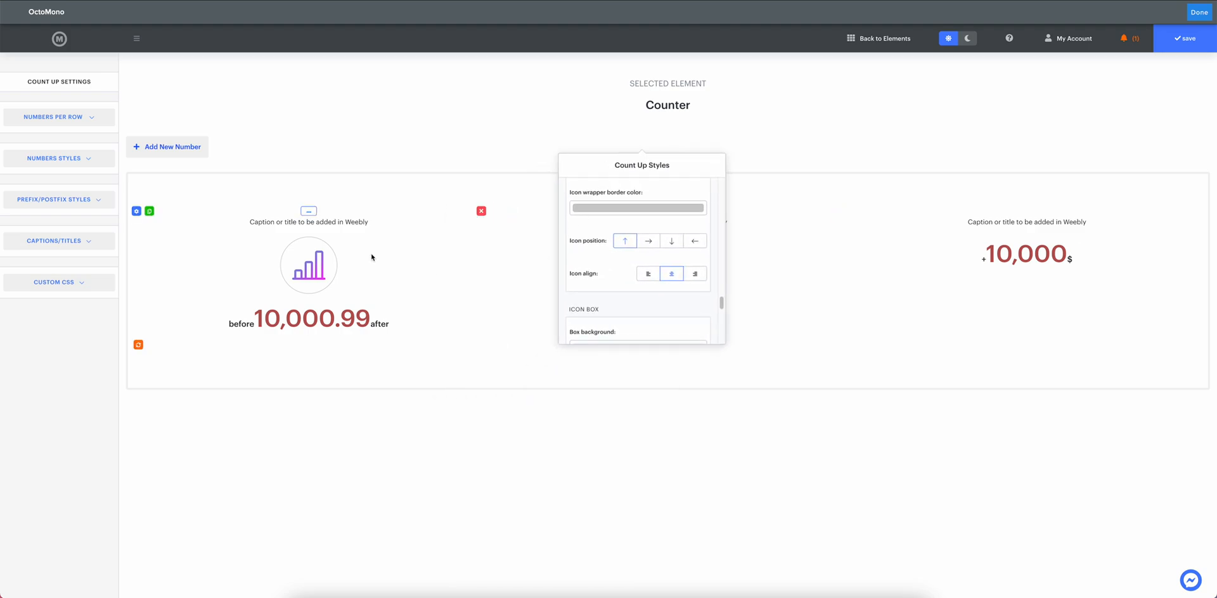
- Try the right, bottom and left icon positions for the first number and restore the top position
{"action": "left_click", "coordinate": [650, 245]}
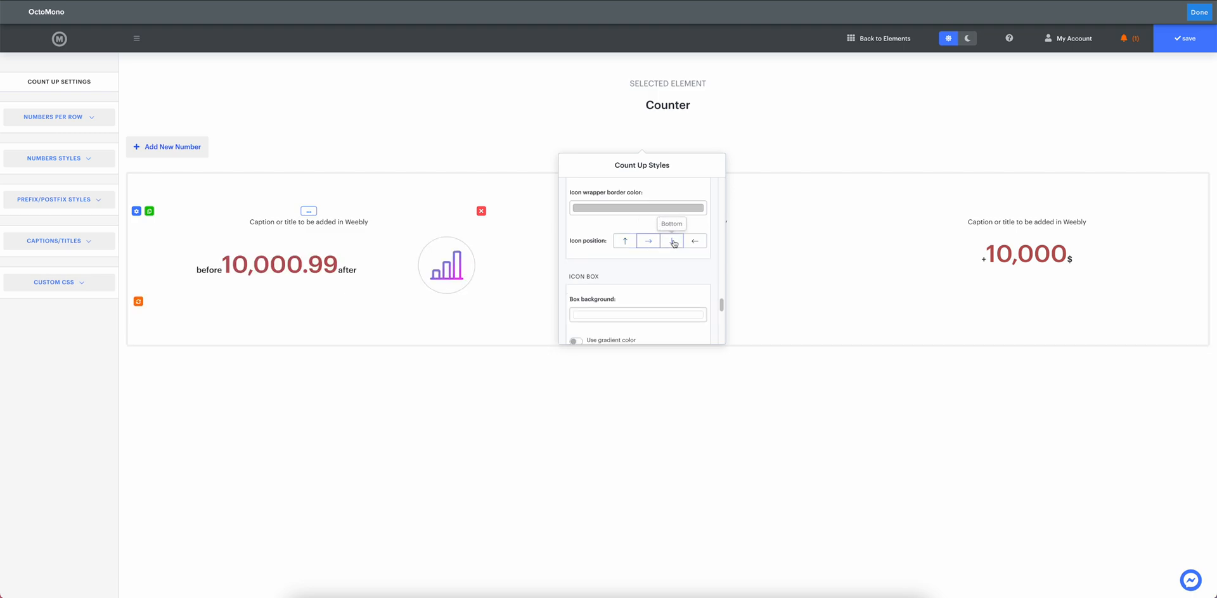
{"action": "left_click", "coordinate": [671, 241]}
{"action": "left_click", "coordinate": [694, 246]}
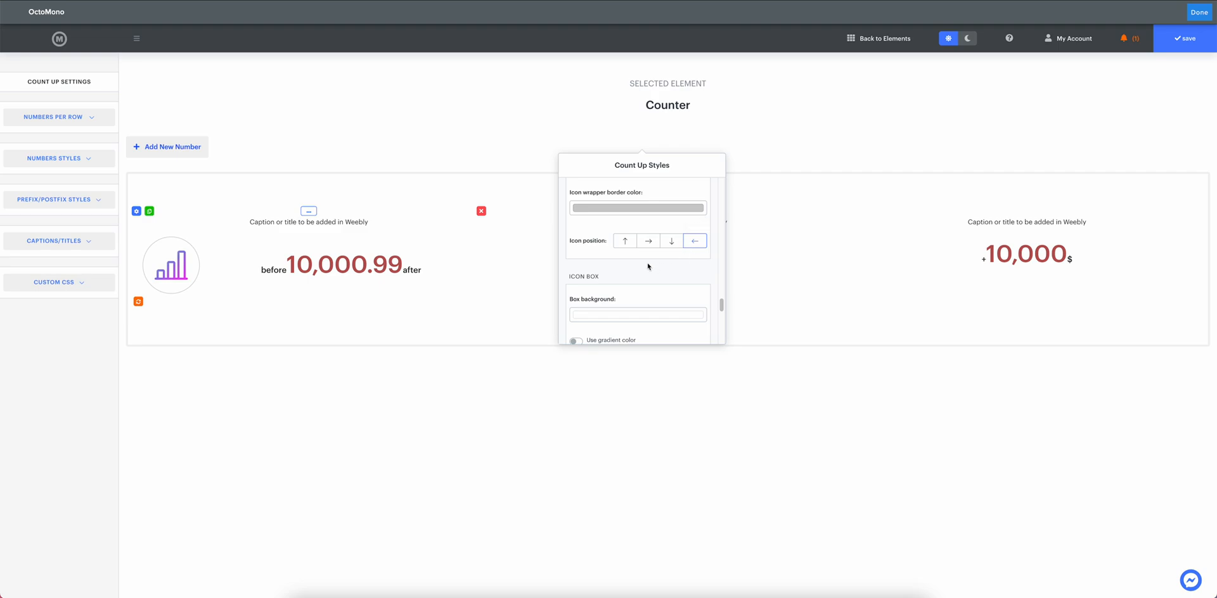
{"action": "left_click", "coordinate": [626, 245]}
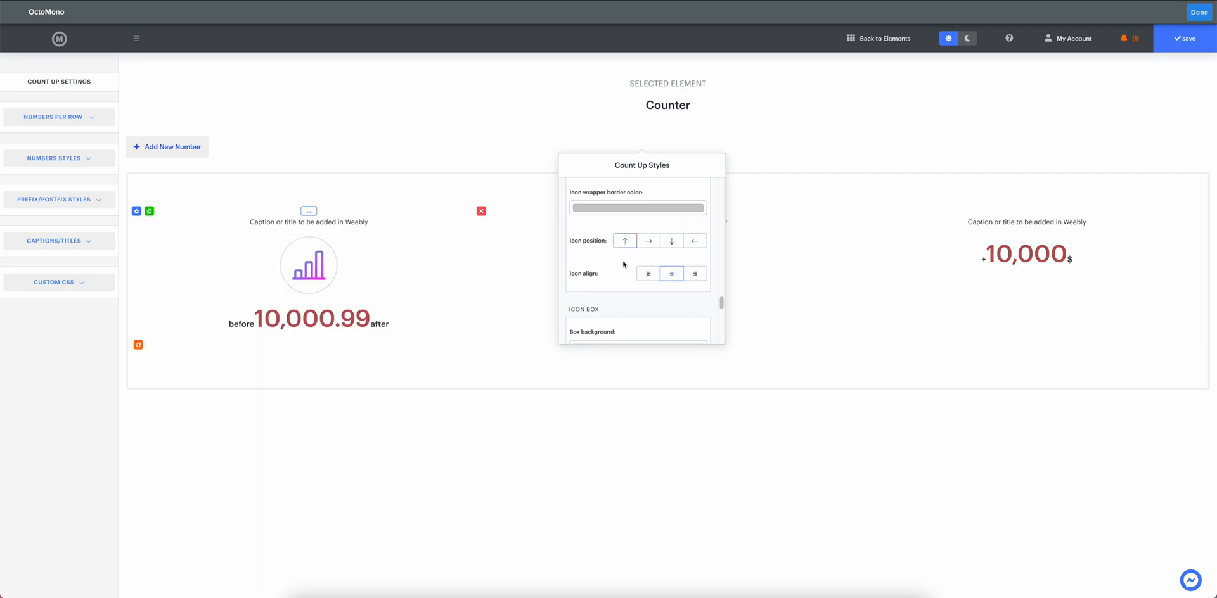
- Set the first number's icon box background to the fully opaque light grey #EAEAEA
{"action": "scroll", "coordinate": [623, 265], "scroll_direction": "down", "scroll_amount": 3}
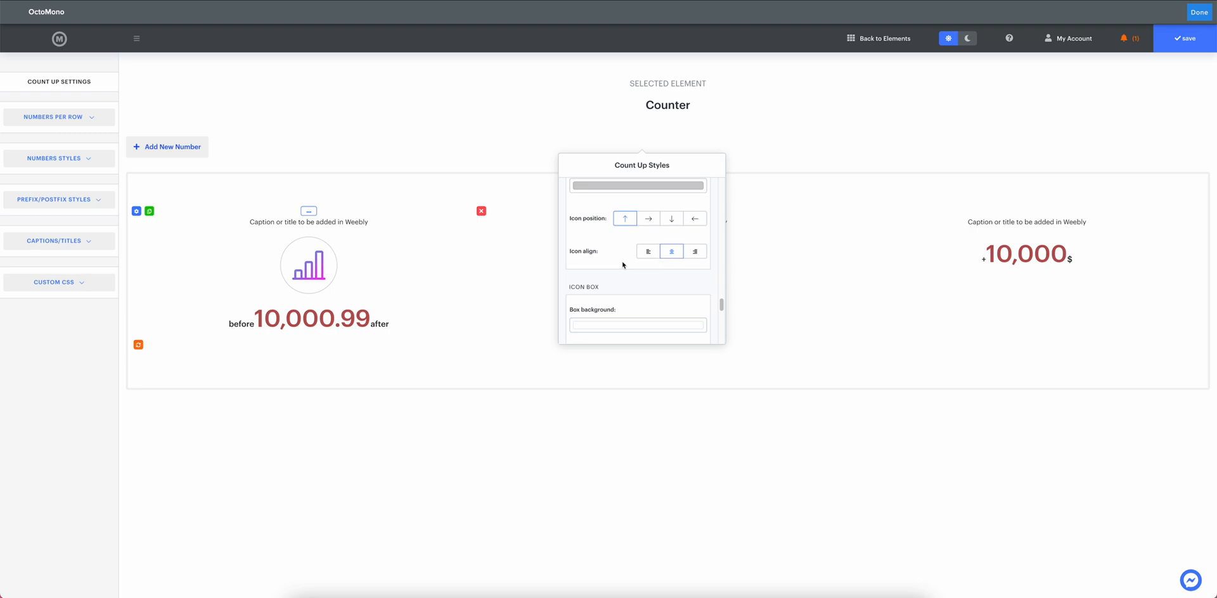
{"action": "scroll", "coordinate": [625, 265], "scroll_direction": "down", "scroll_amount": 2}
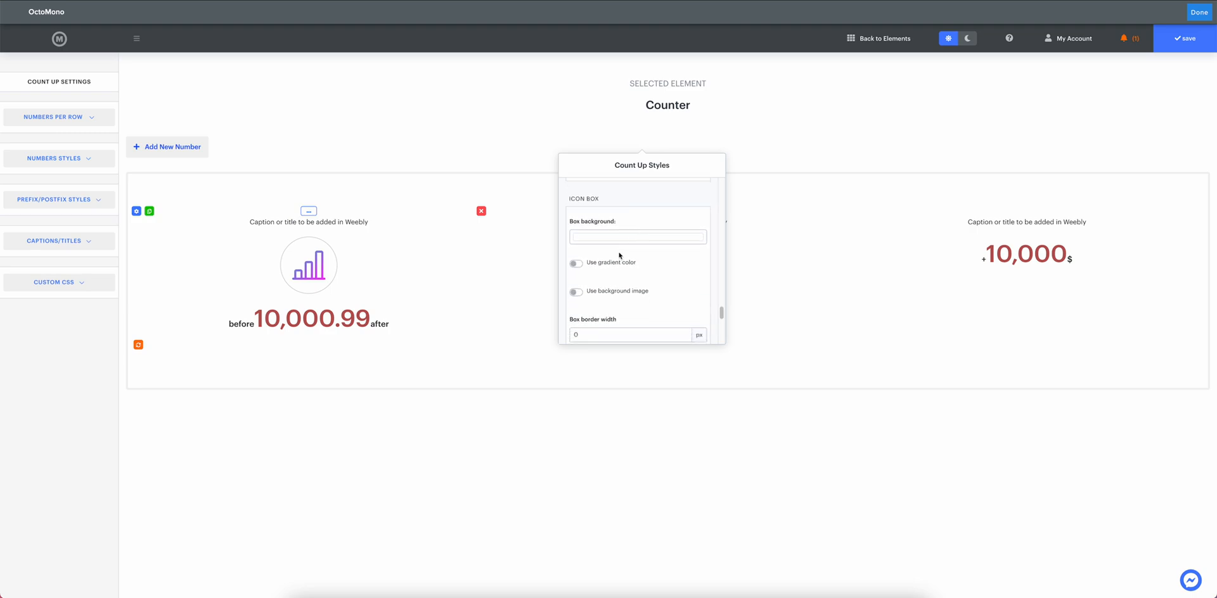
{"action": "scroll", "coordinate": [636, 241], "scroll_direction": "down", "scroll_amount": 1}
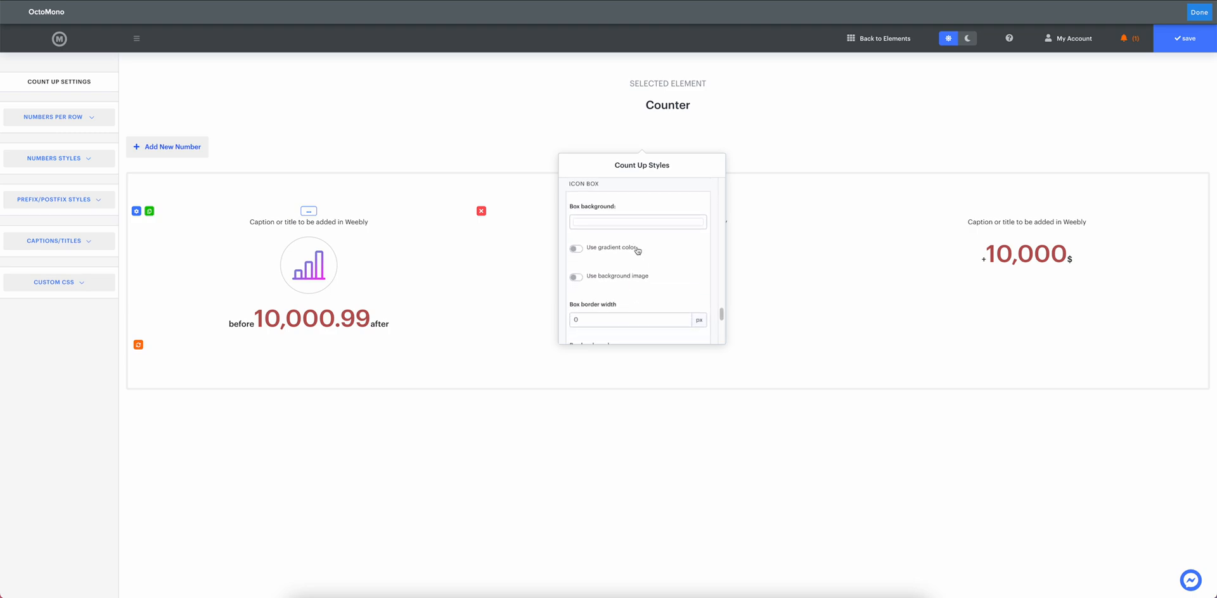
{"action": "left_click", "coordinate": [610, 223]}
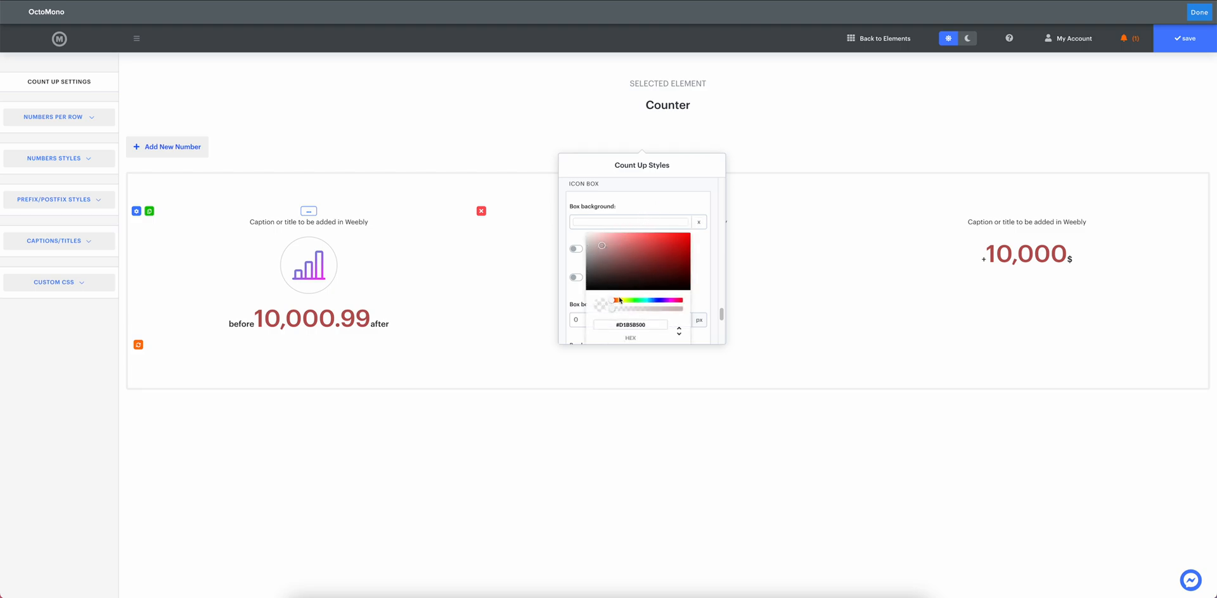
{"action": "left_click_drag", "start_coordinate": [615, 312], "coordinate": [689, 314]}
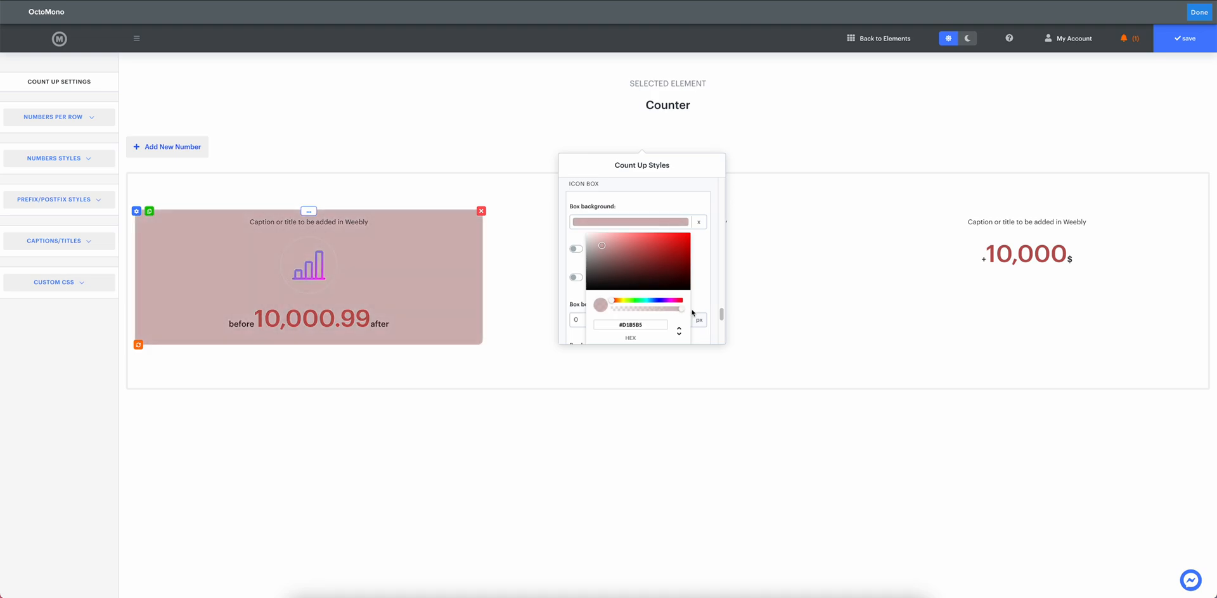
{"action": "left_click", "coordinate": [618, 223]}
{"action": "left_click", "coordinate": [591, 244]}
{"action": "left_click", "coordinate": [587, 240]}
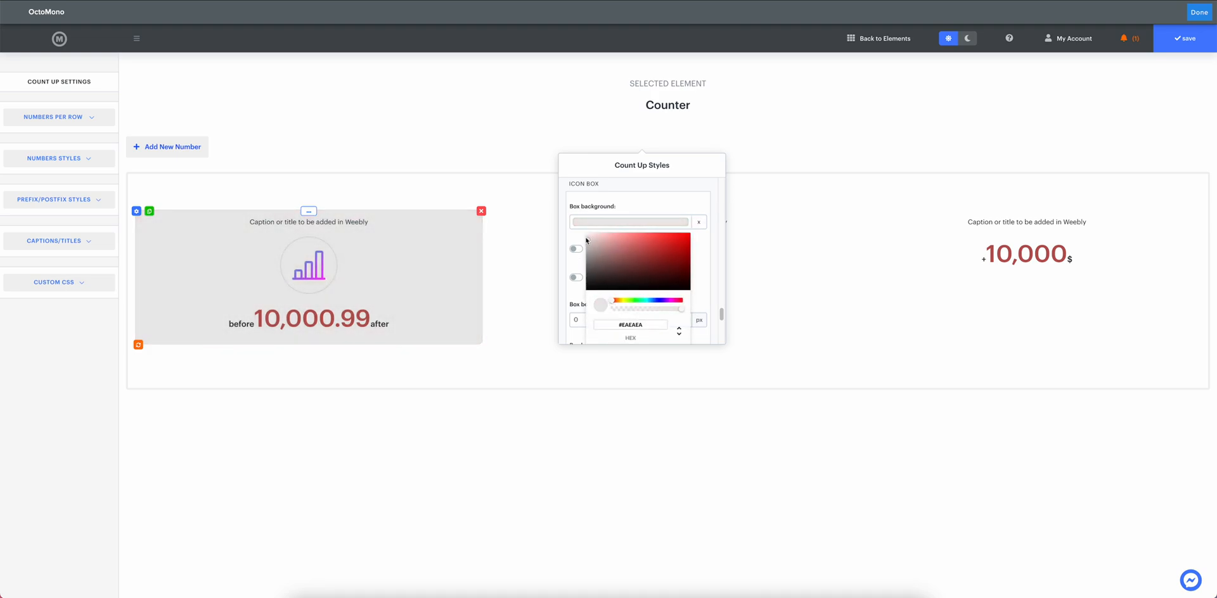
{"action": "left_click", "coordinate": [681, 210]}
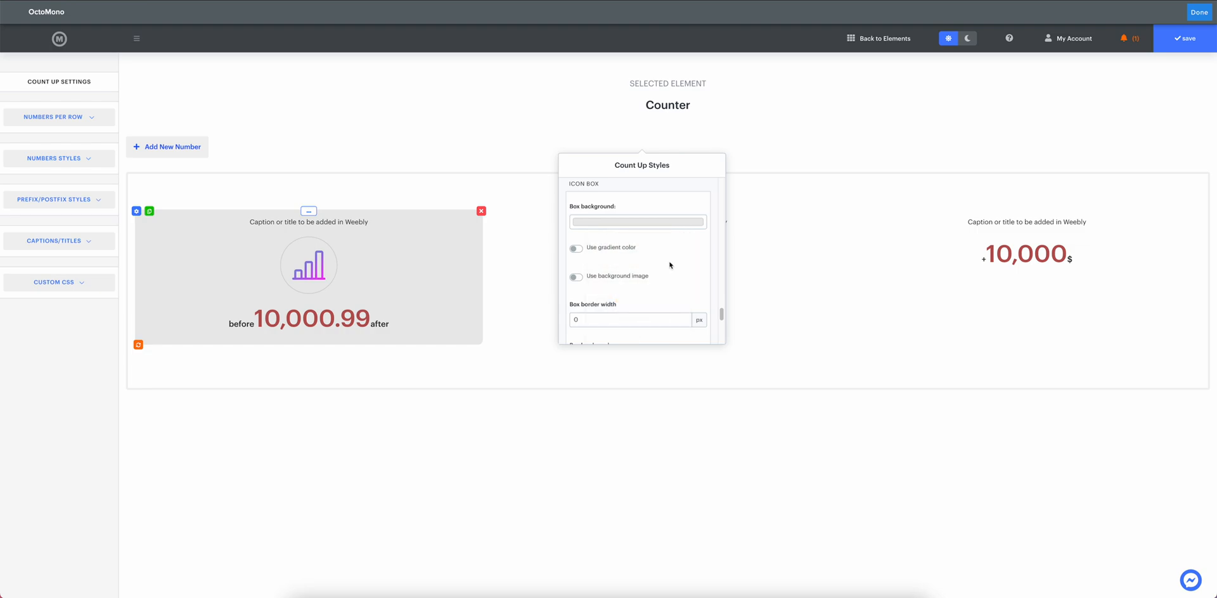
- Give the first number's box a 3 px border in a dark brownish grey
{"action": "scroll", "coordinate": [670, 265], "scroll_direction": "down", "scroll_amount": 3}
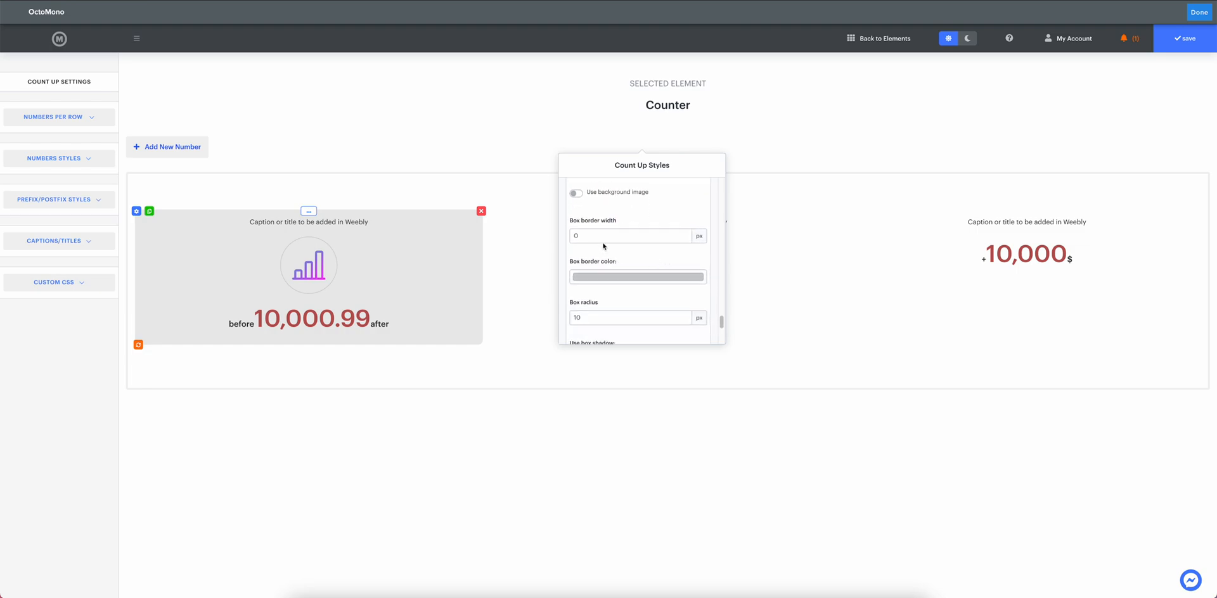
{"action": "left_click", "coordinate": [606, 235]}
{"action": "key", "text": "BackSpace"}
{"action": "type", "text": "3"}
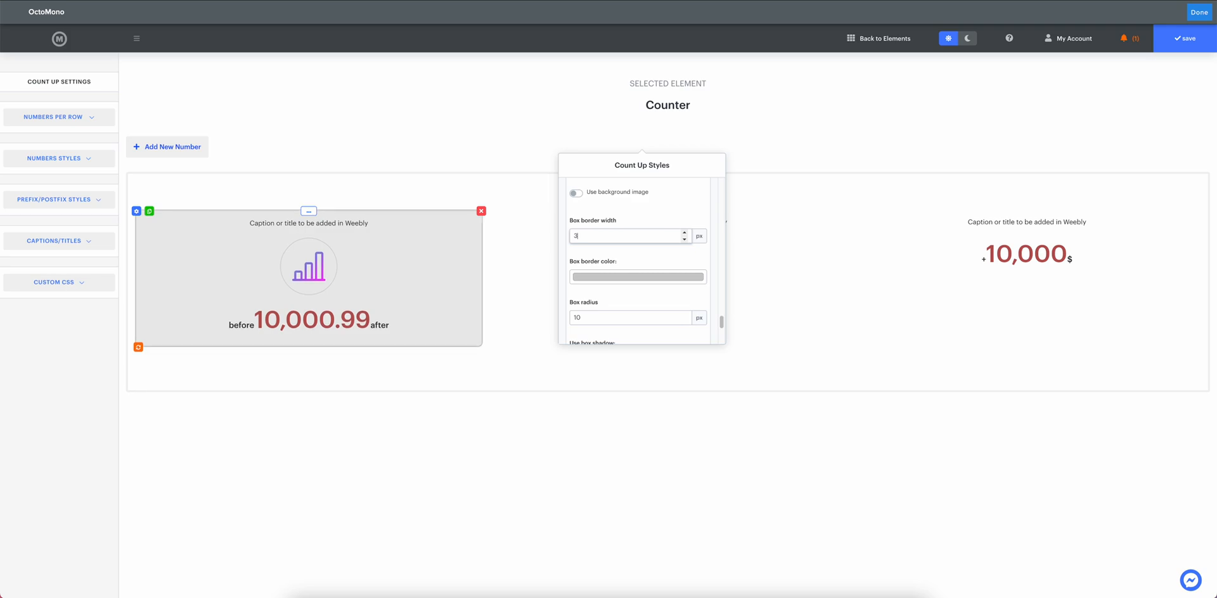
{"action": "left_click", "coordinate": [620, 277]}
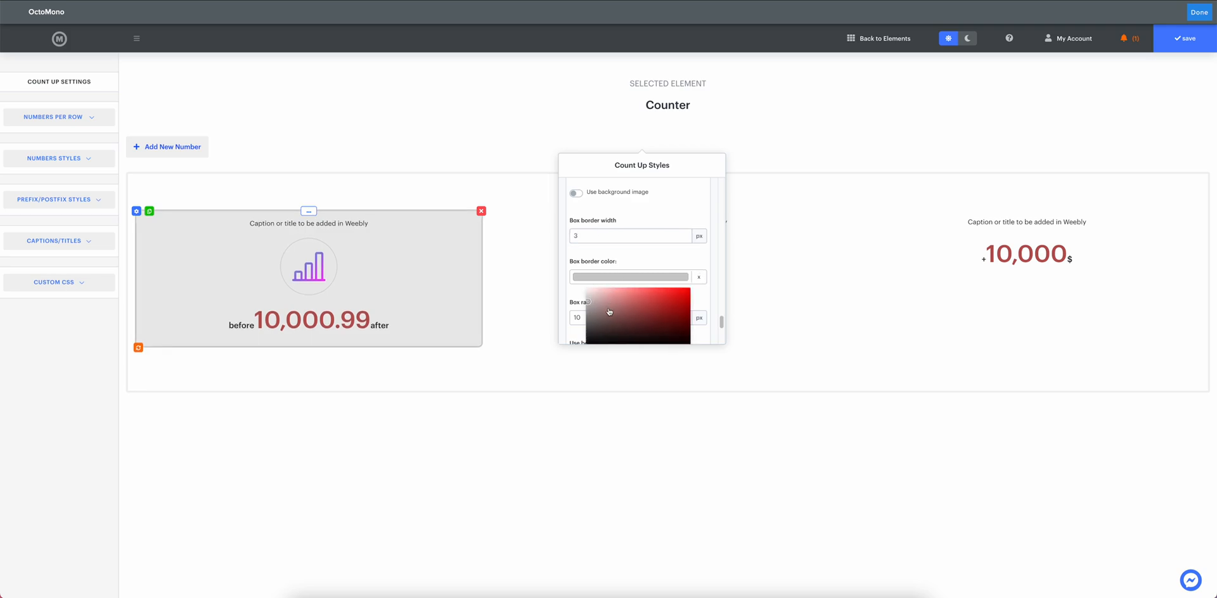
{"action": "left_click", "coordinate": [603, 318]}
{"action": "left_click", "coordinate": [698, 277]}
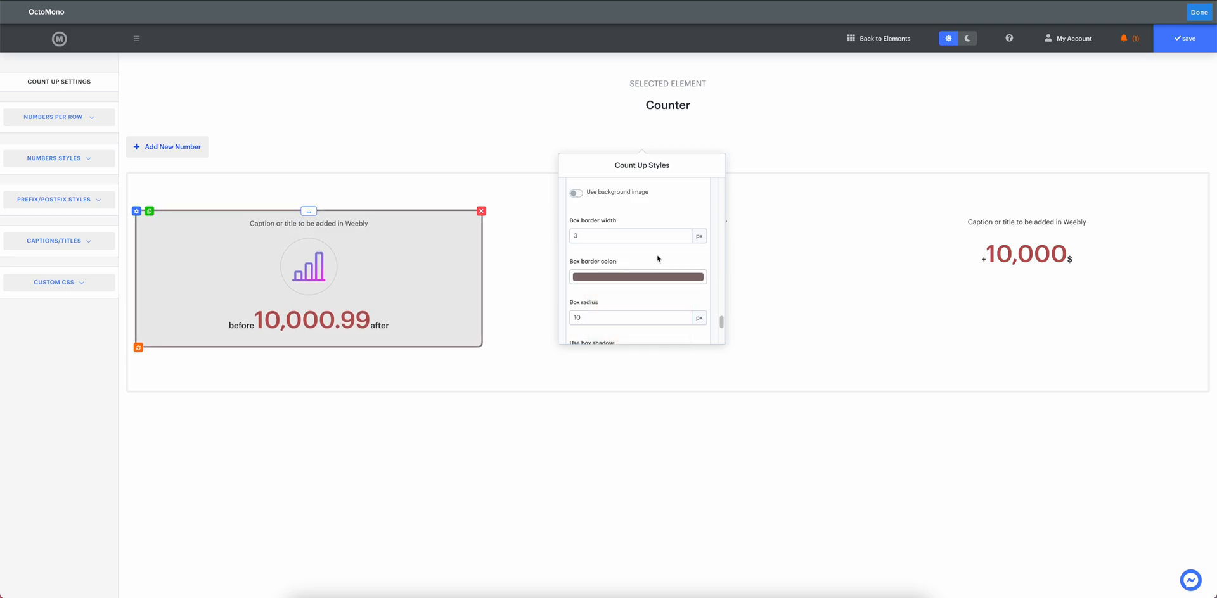
- Set the first number's box shadow to Normal + Hover
{"action": "scroll", "coordinate": [634, 273], "scroll_direction": "down", "scroll_amount": 1}
{"action": "left_click", "coordinate": [598, 291]}
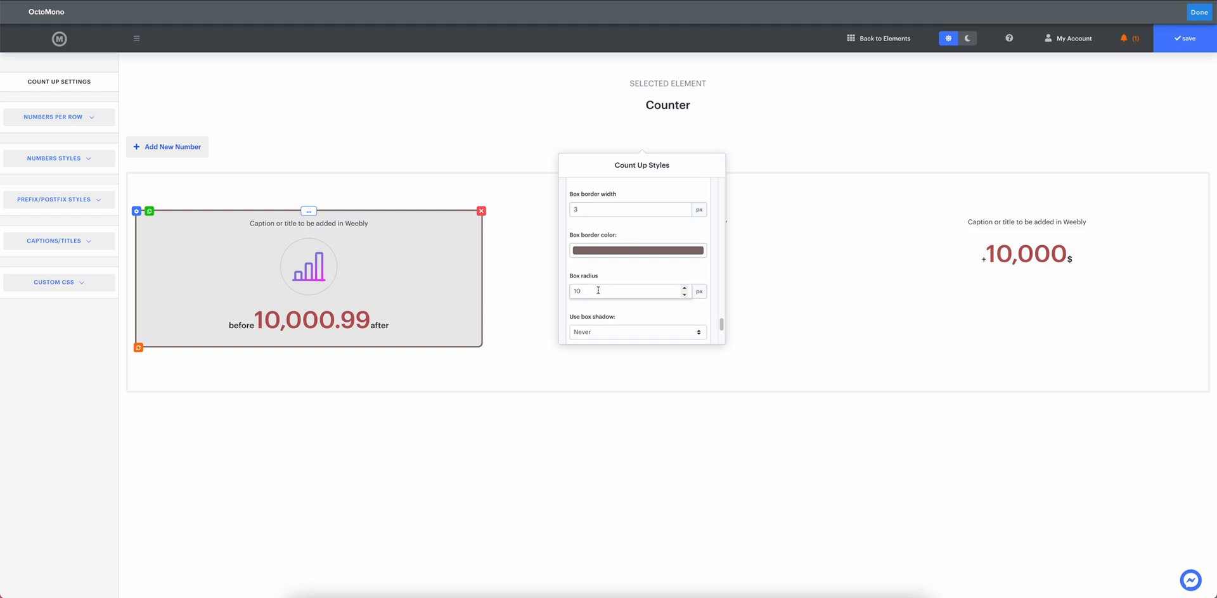
{"action": "scroll", "coordinate": [628, 253], "scroll_direction": "down", "scroll_amount": 3}
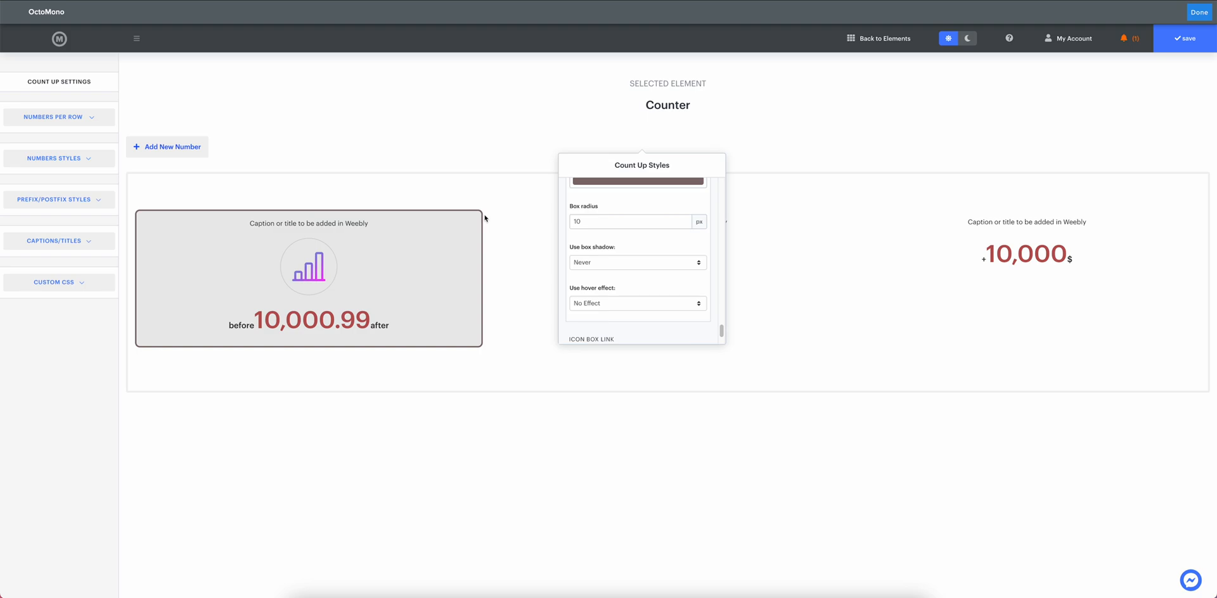
{"action": "left_click", "coordinate": [617, 265]}
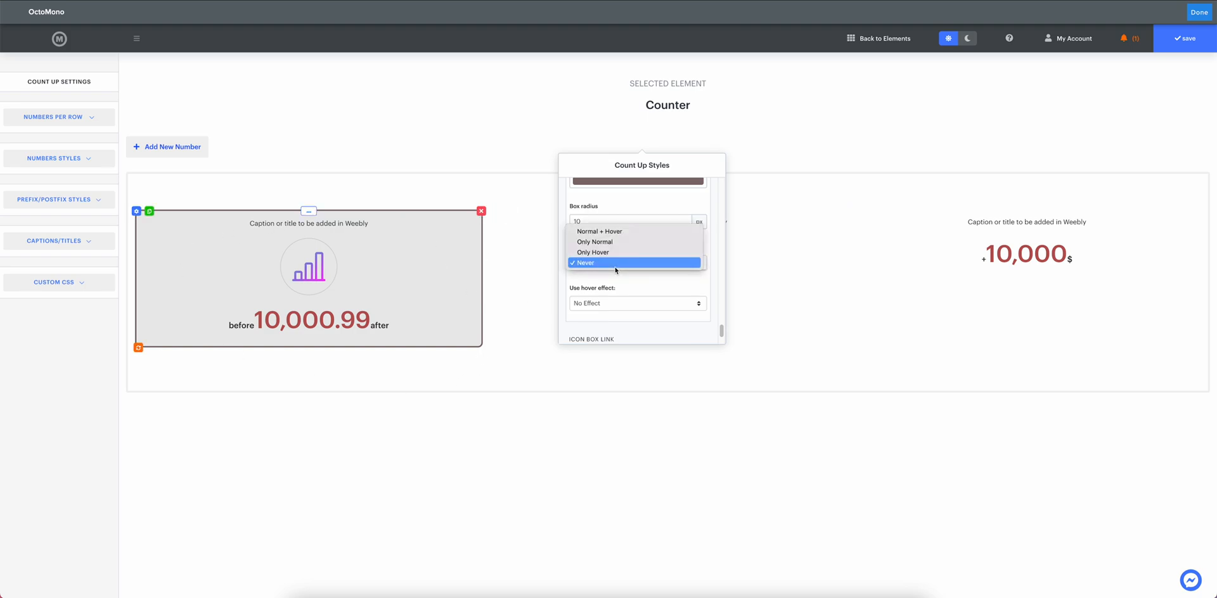
{"action": "left_click", "coordinate": [627, 230]}
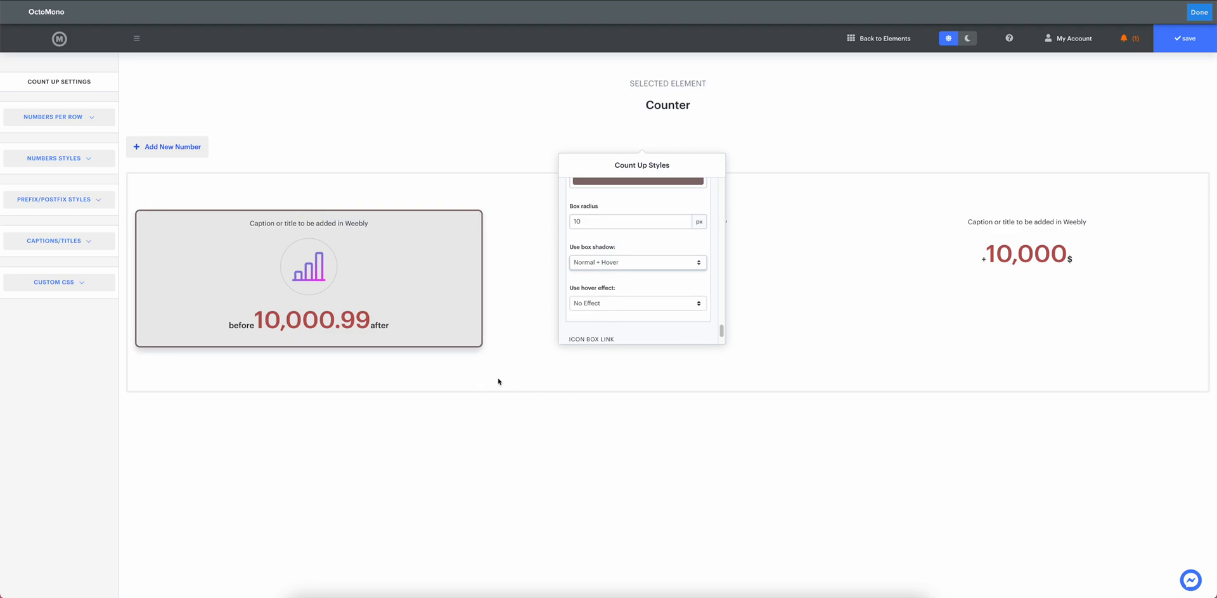
{"action": "scroll", "coordinate": [633, 255], "scroll_direction": "down", "scroll_amount": 1}
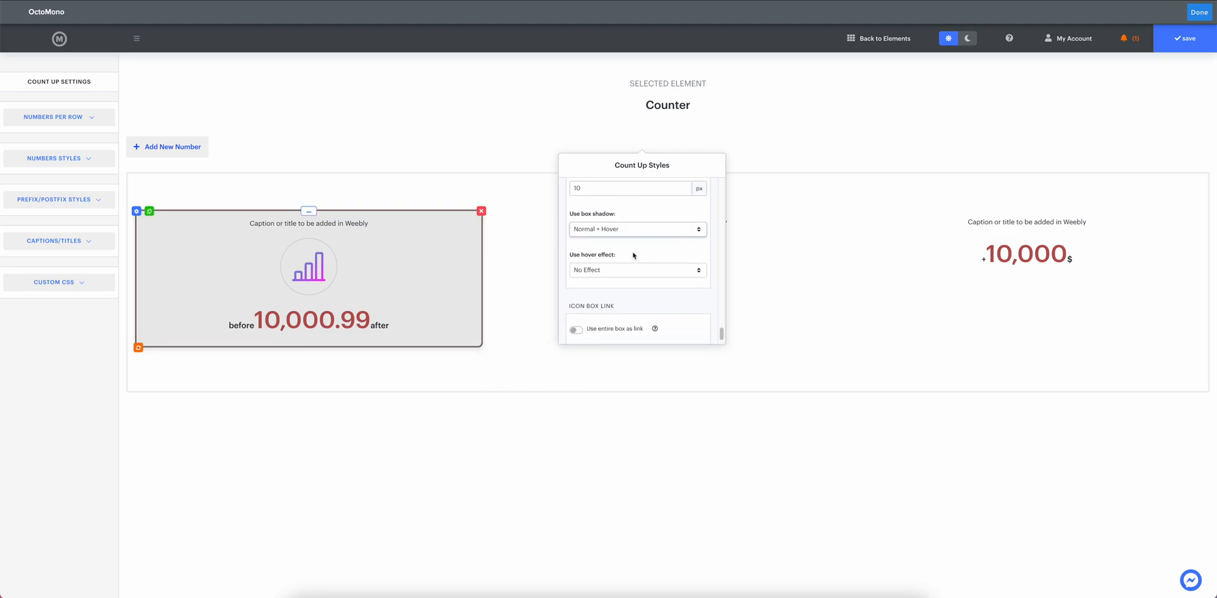
- Try the Grow hover effect on the first number's box and set the effect to Move Left
{"action": "scroll", "coordinate": [642, 250], "scroll_direction": "down", "scroll_amount": 1}
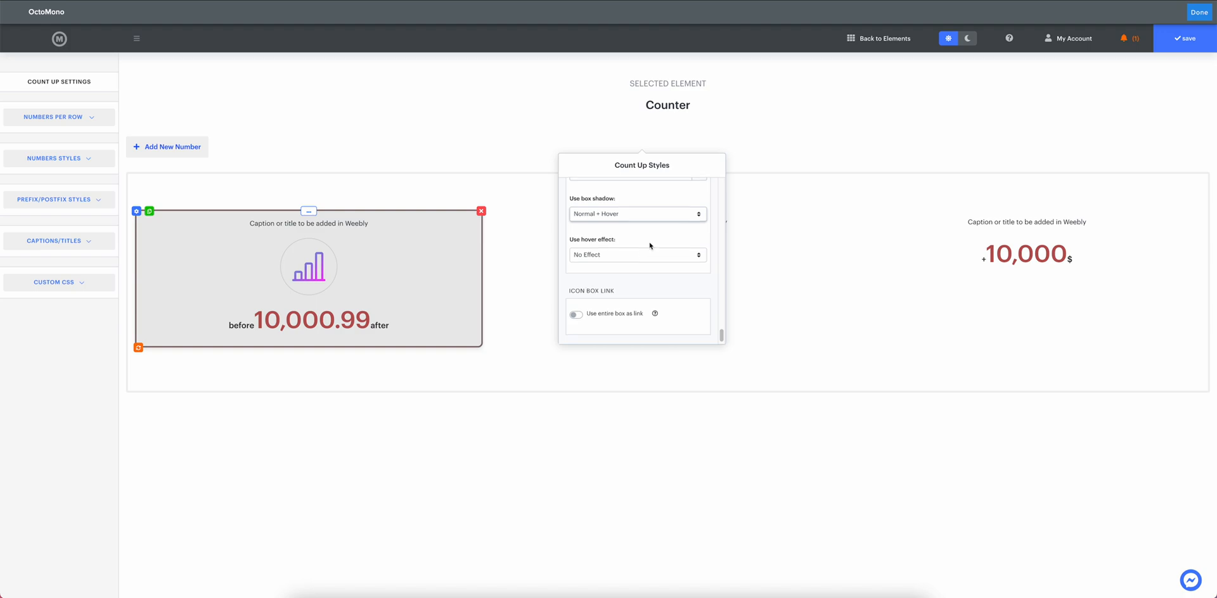
{"action": "left_click", "coordinate": [626, 255]}
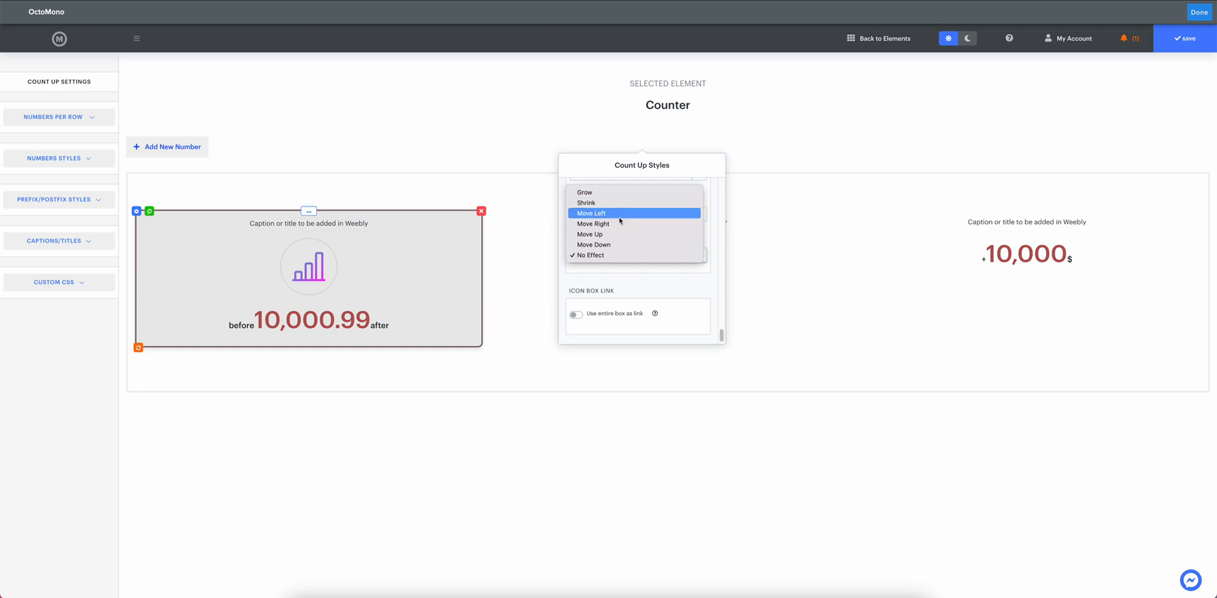
{"action": "left_click", "coordinate": [617, 193]}
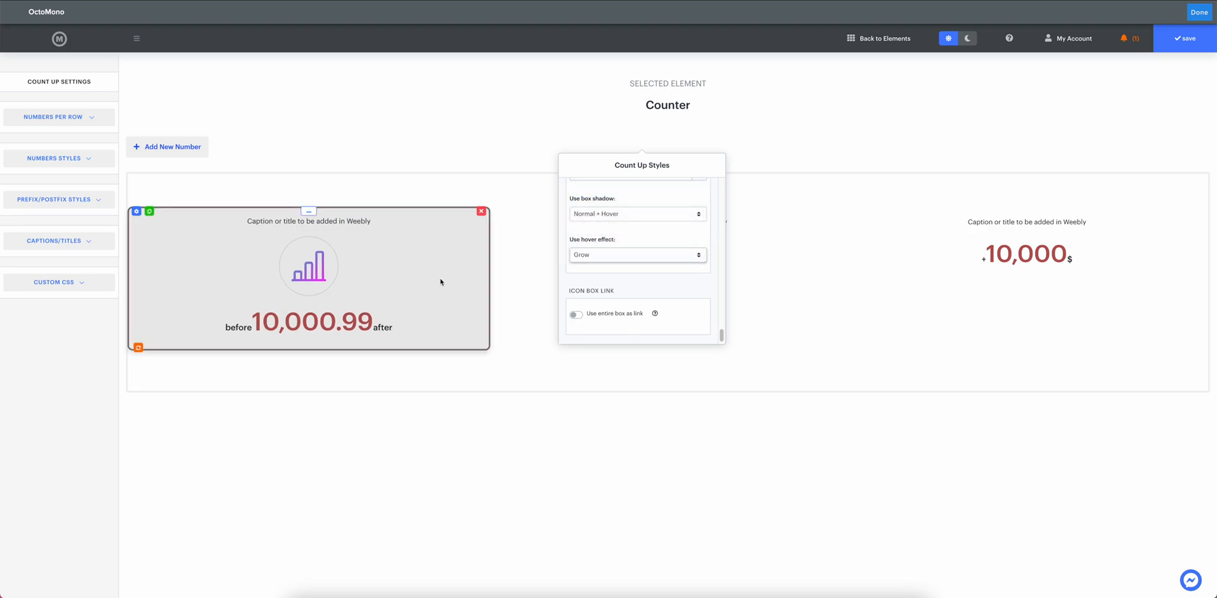
{"action": "left_click", "coordinate": [633, 254]}
{"action": "left_click", "coordinate": [627, 275]}
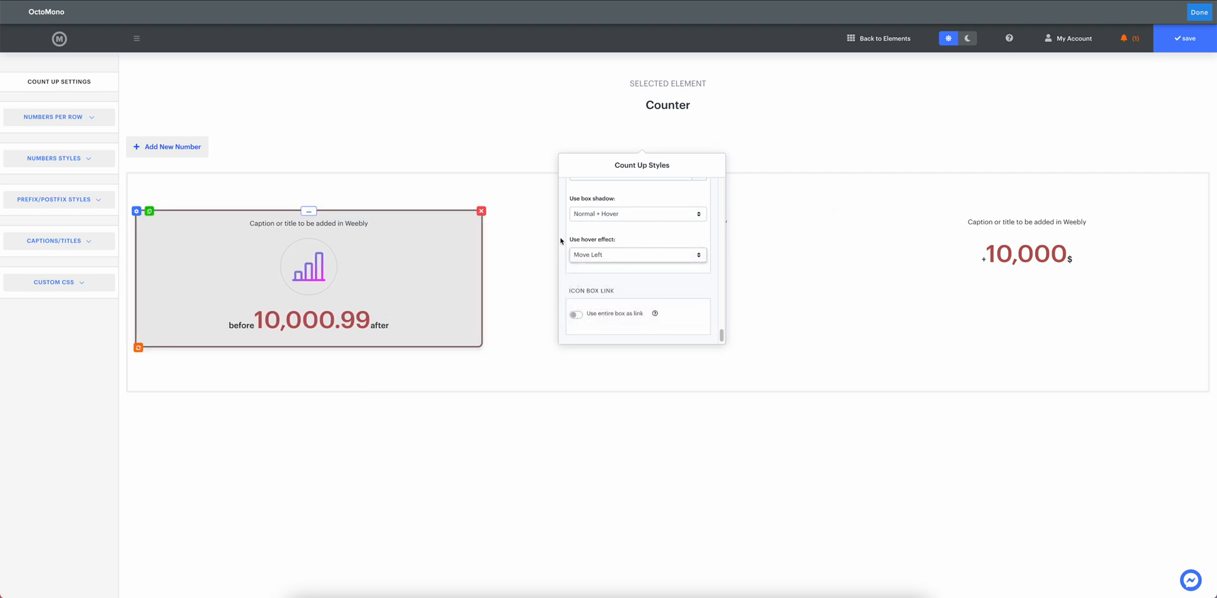
- Try using the first number's entire box as a link, turn the option off again and close its settings
{"action": "scroll", "coordinate": [619, 282], "scroll_direction": "down", "scroll_amount": 1}
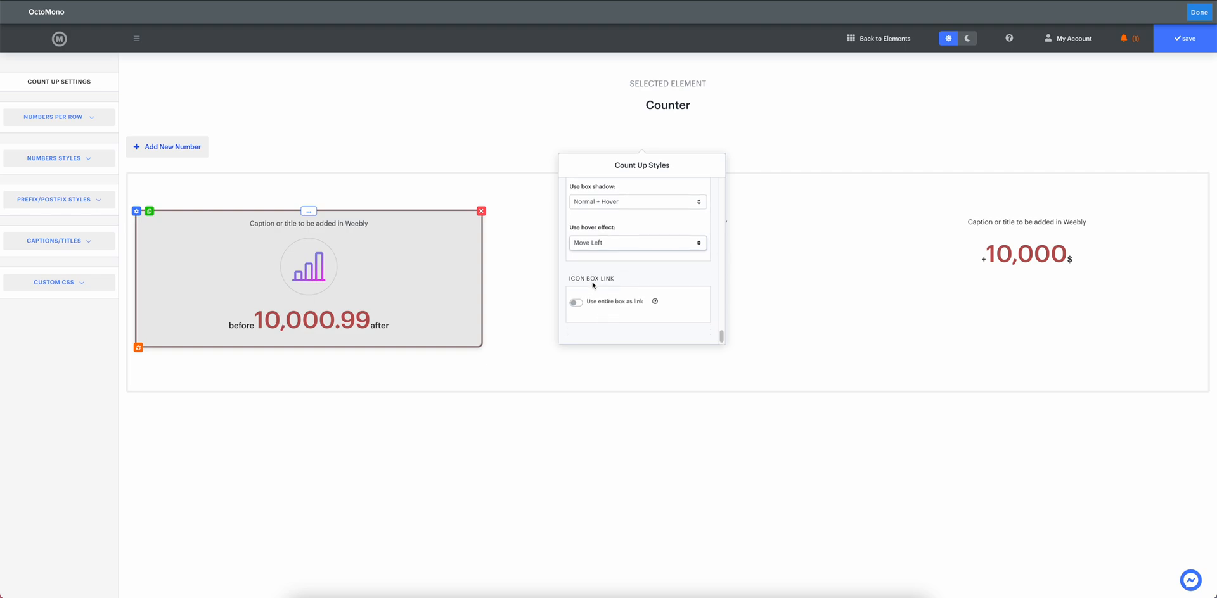
{"action": "left_click", "coordinate": [624, 302]}
{"action": "scroll", "coordinate": [639, 303], "scroll_direction": "down", "scroll_amount": 3}
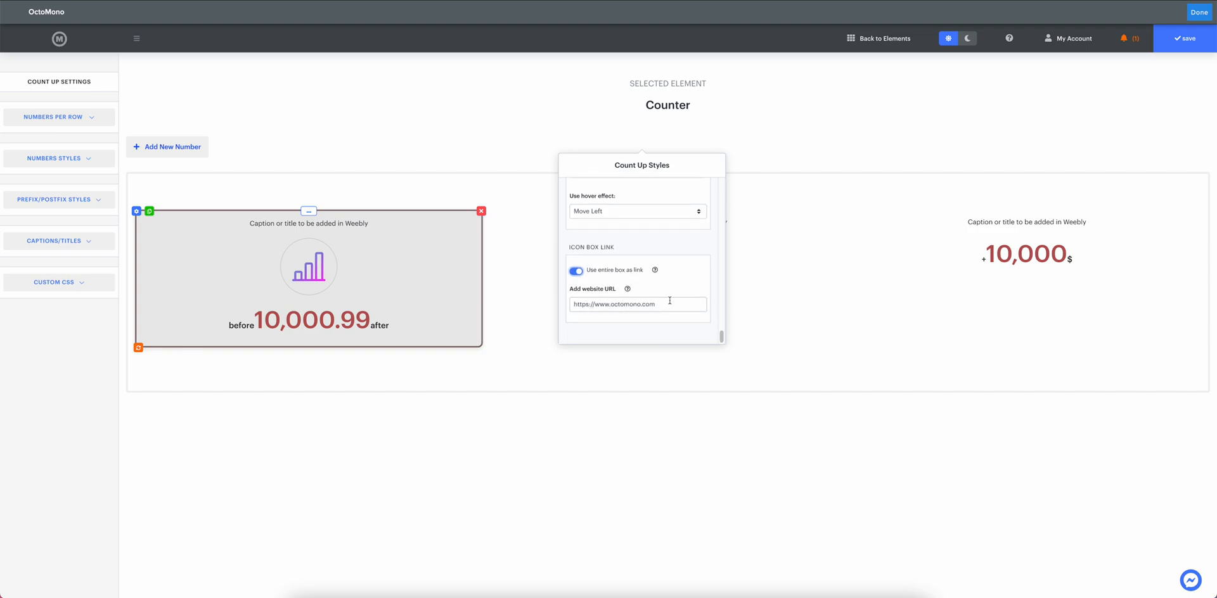
{"action": "left_click", "coordinate": [606, 275]}
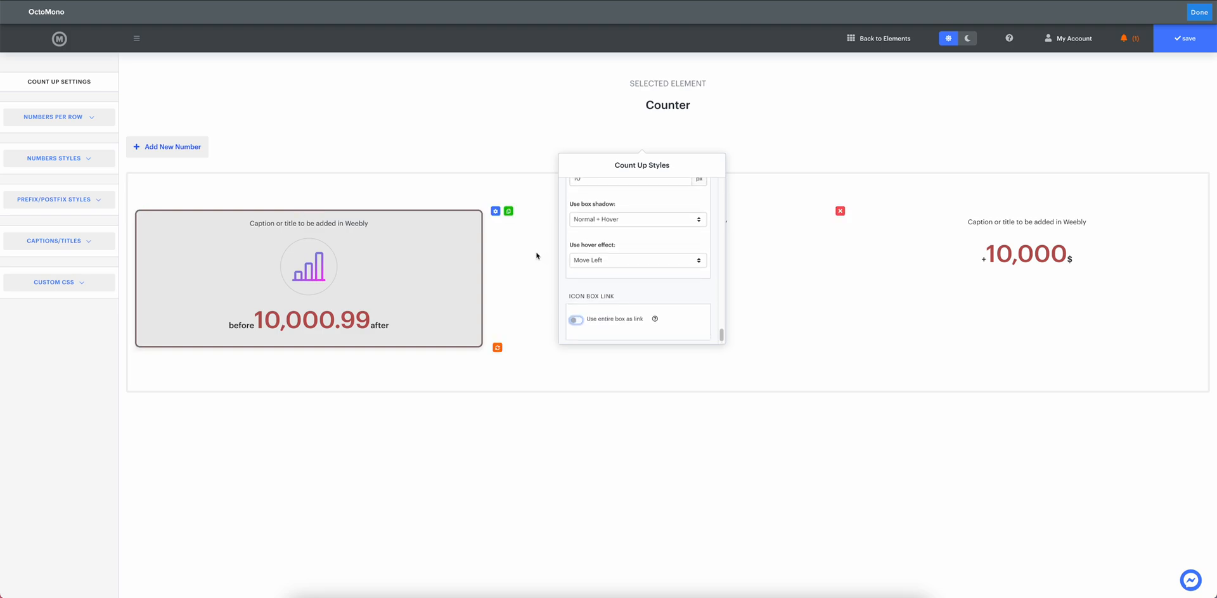
{"action": "left_click", "coordinate": [529, 393]}
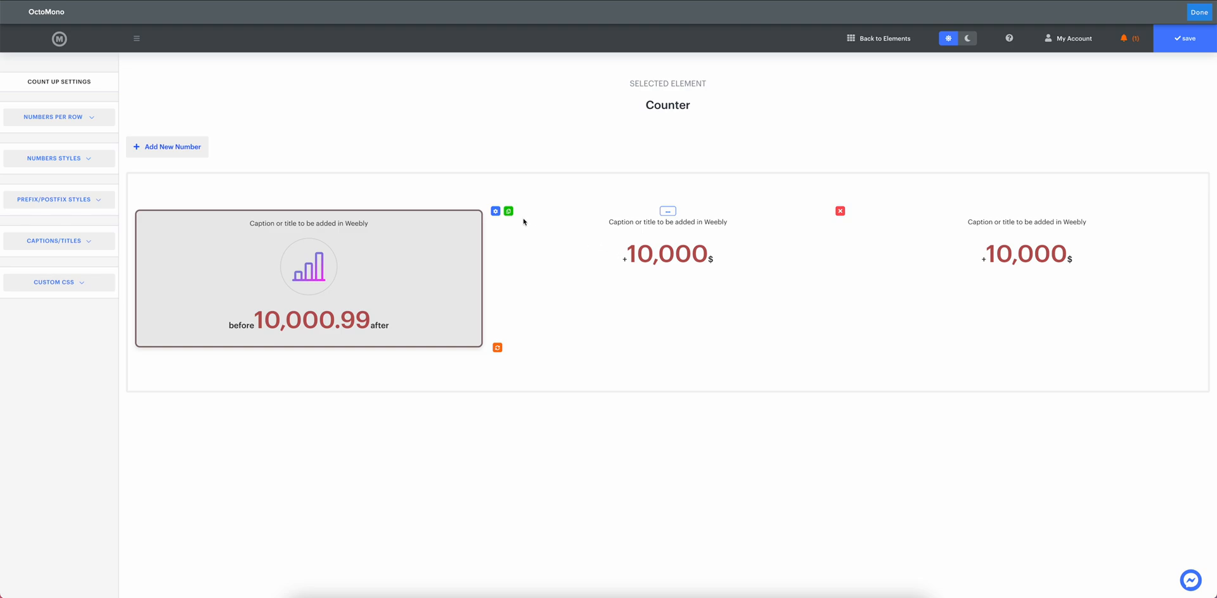
{"action": "left_click", "coordinate": [668, 211]}
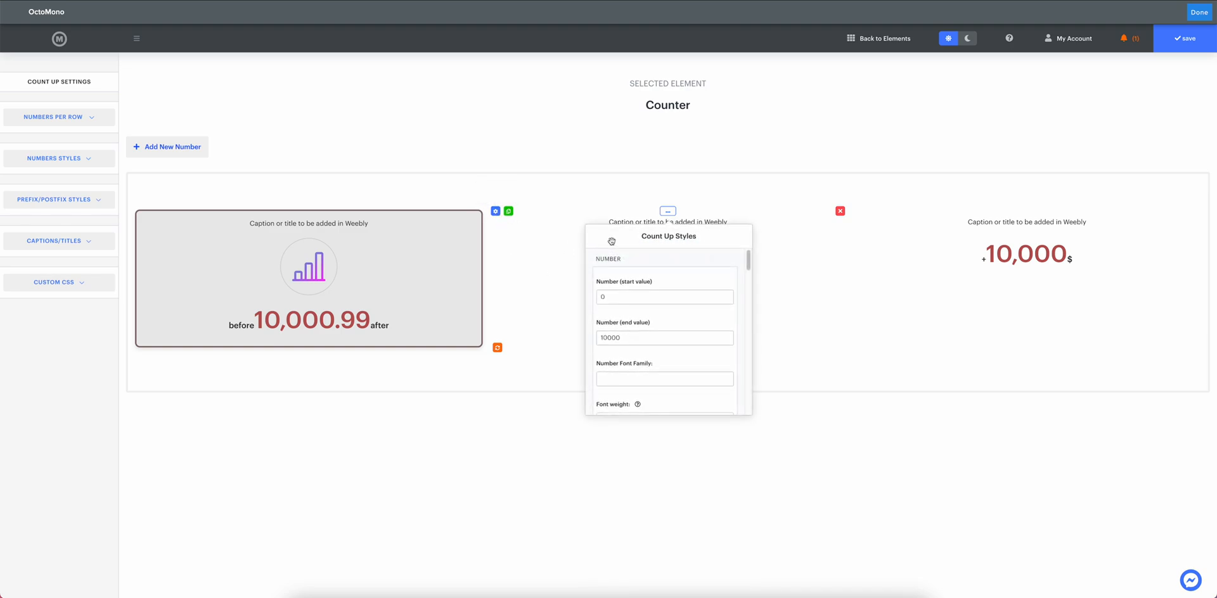
{"action": "scroll", "coordinate": [717, 267], "scroll_direction": "down", "scroll_amount": 5}
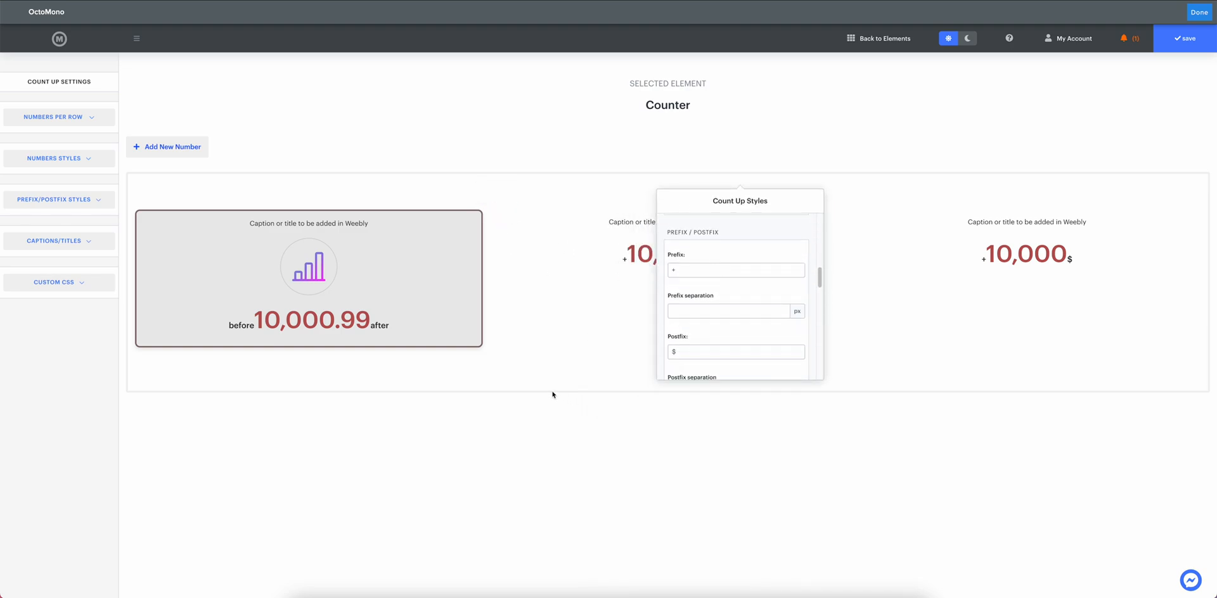
{"action": "left_click", "coordinate": [530, 276]}
- Delete the second and third numbers and replace them with two duplicates of the styled first number
{"action": "left_click", "coordinate": [840, 211]}
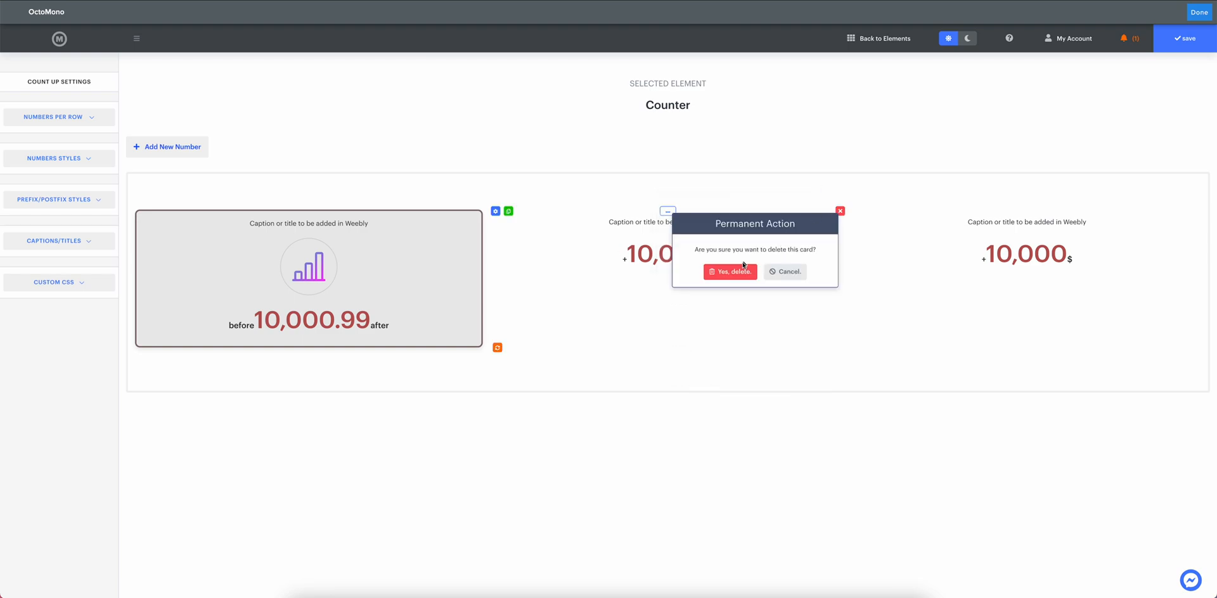
{"action": "left_click", "coordinate": [738, 273]}
{"action": "left_click", "coordinate": [843, 213]}
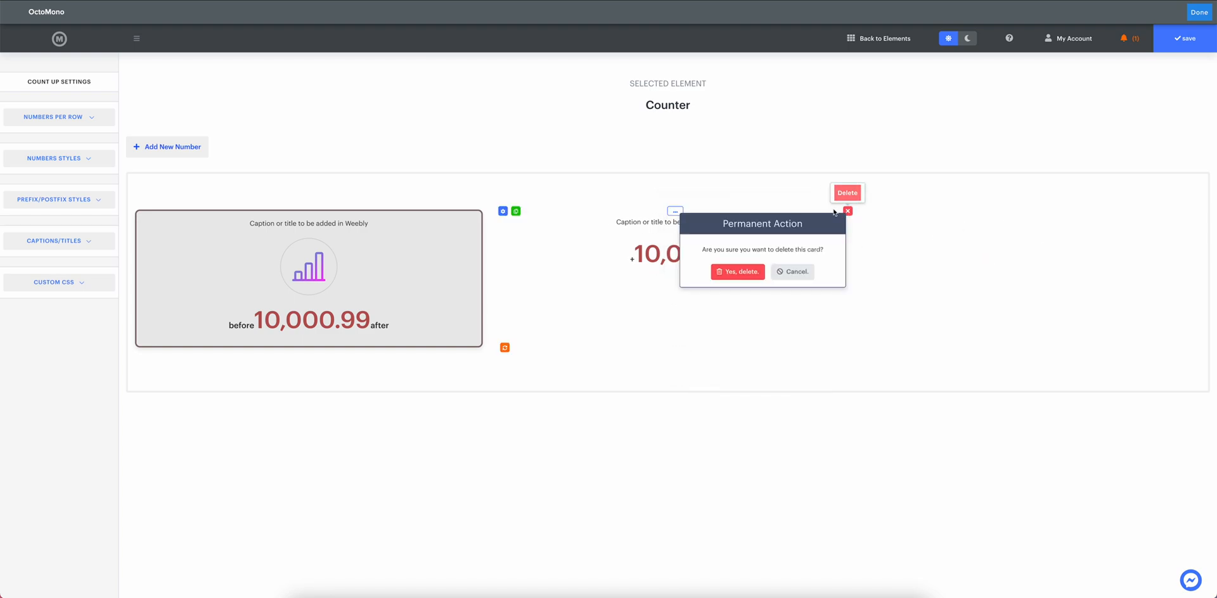
{"action": "left_click", "coordinate": [739, 272]}
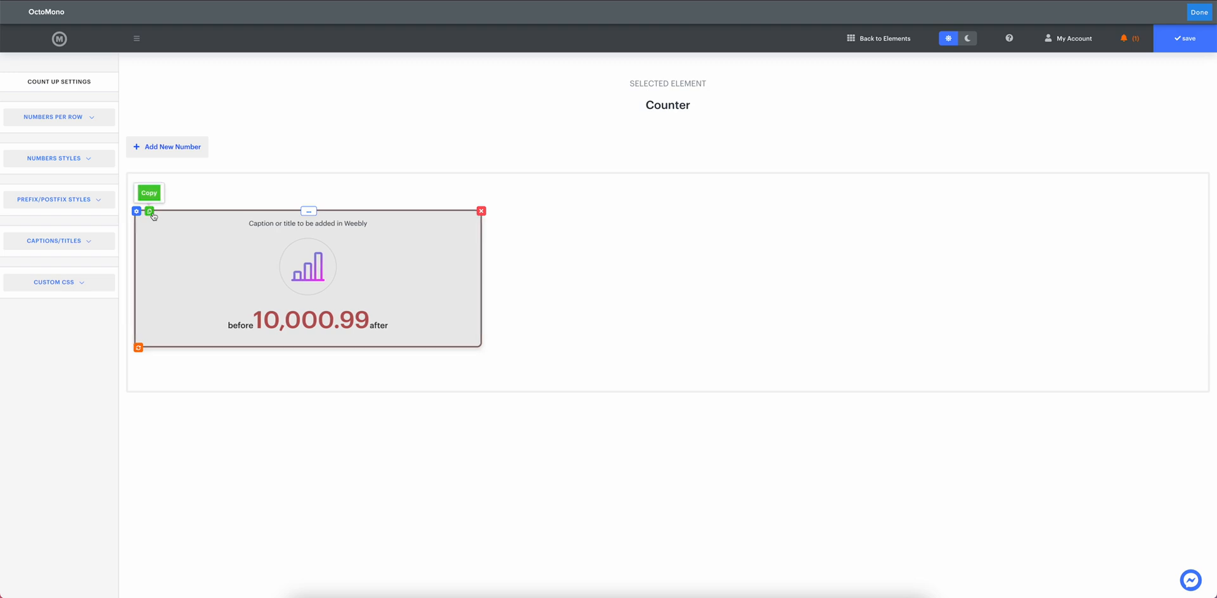
{"action": "left_click", "coordinate": [151, 211]}
{"action": "left_click", "coordinate": [150, 211]}
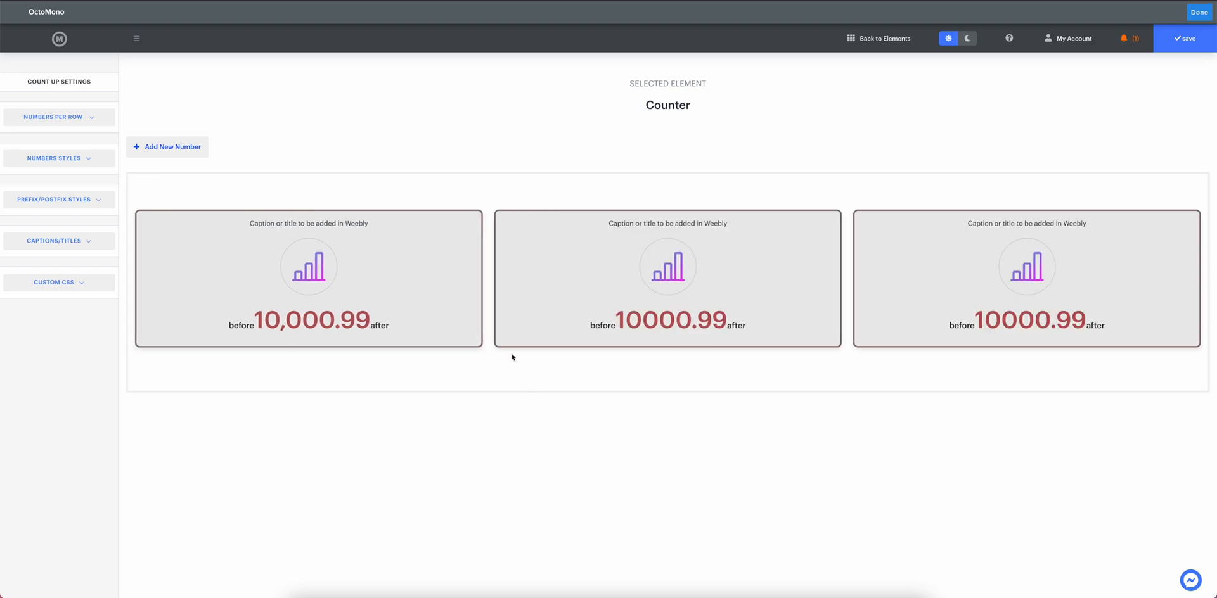
- Set the second number's end value to 890
{"action": "left_click", "coordinate": [496, 211]}
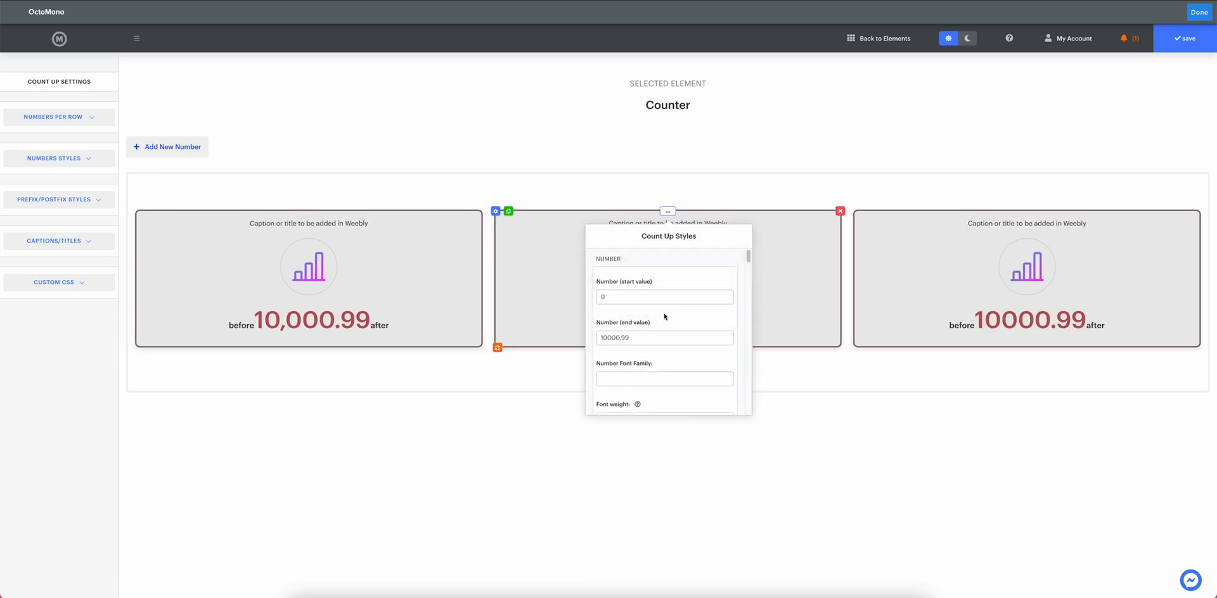
{"action": "double_click", "coordinate": [636, 335]}
{"action": "type", "text": "890"}
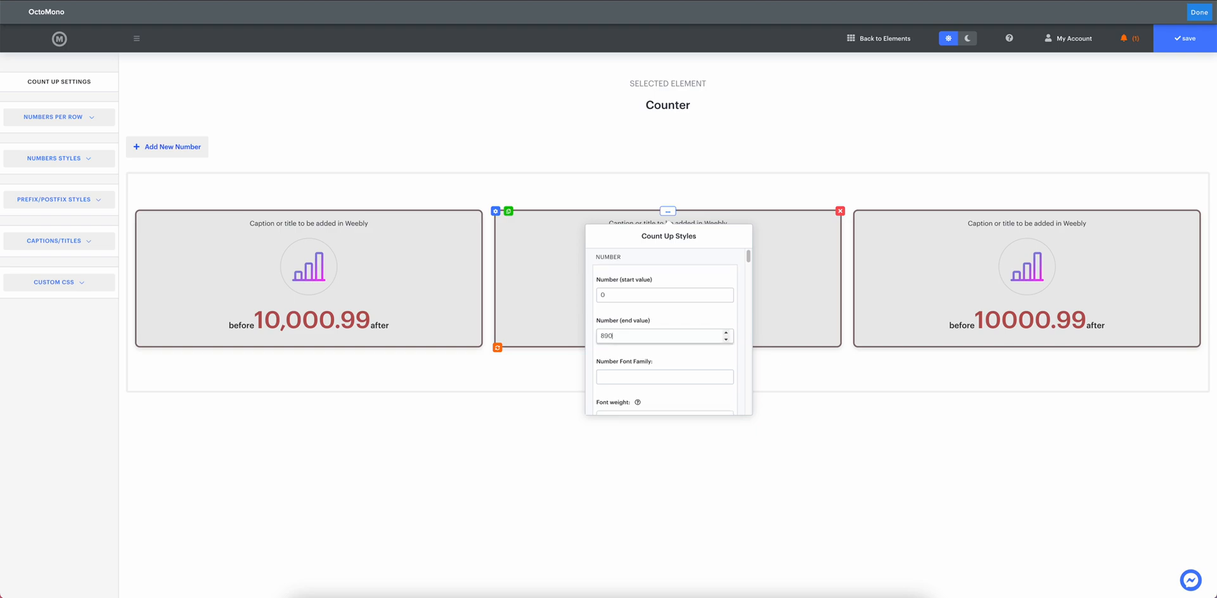
{"action": "left_click", "coordinate": [669, 362]}
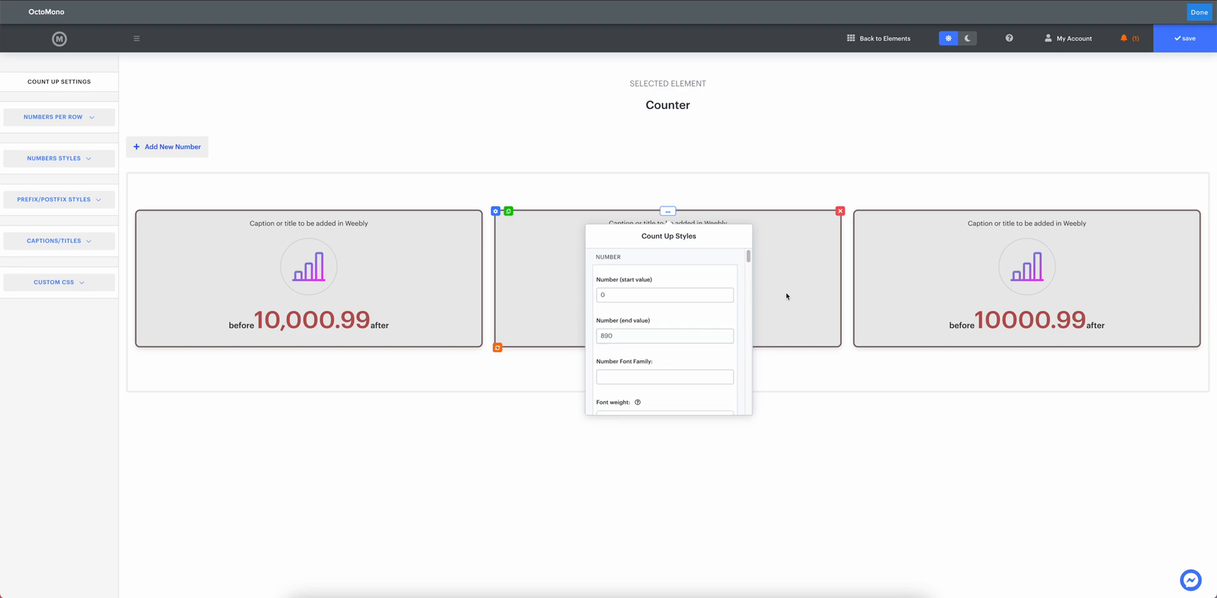
{"action": "left_click", "coordinate": [924, 359]}
- Set the third number's end value to 1200
{"action": "left_click", "coordinate": [855, 212]}
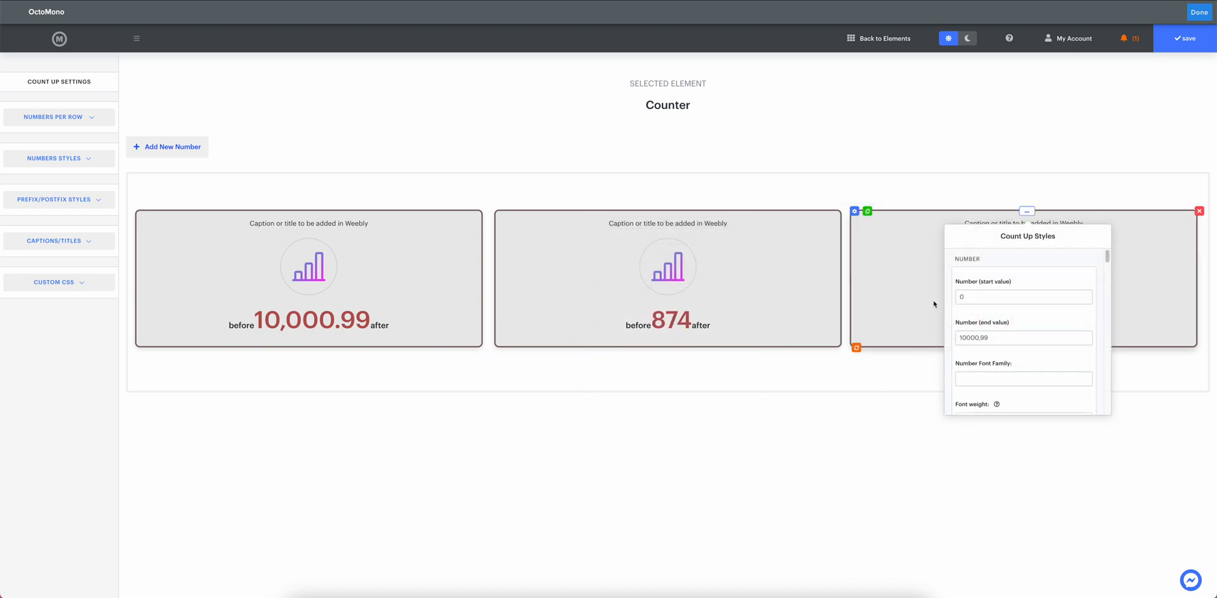
{"action": "double_click", "coordinate": [986, 338]}
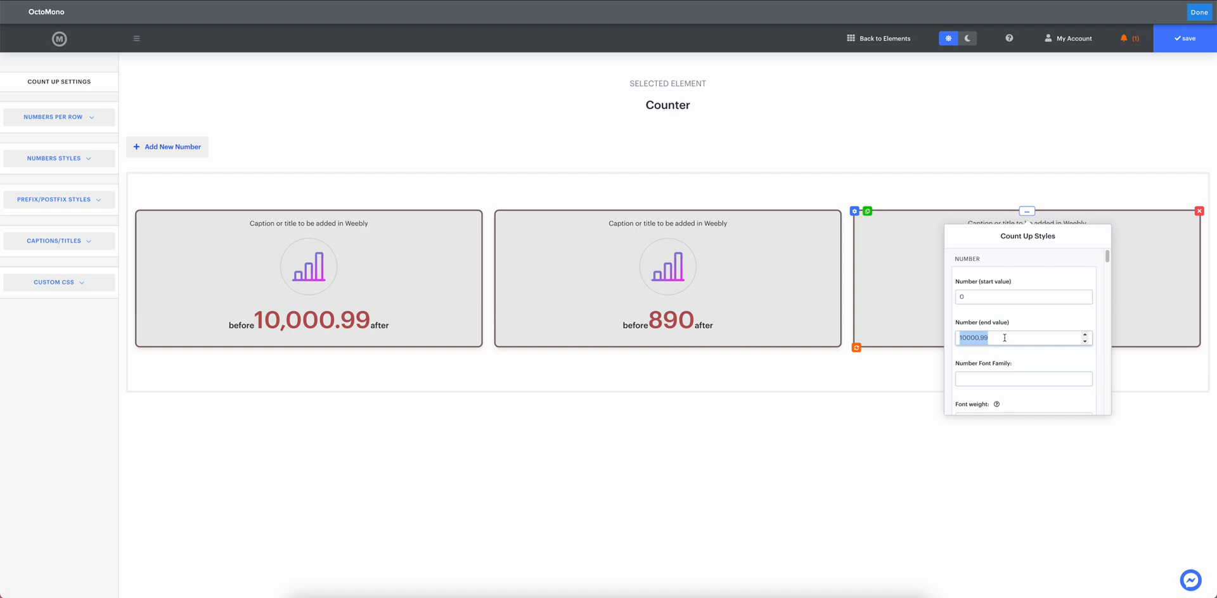
{"action": "type", "text": "1200"}
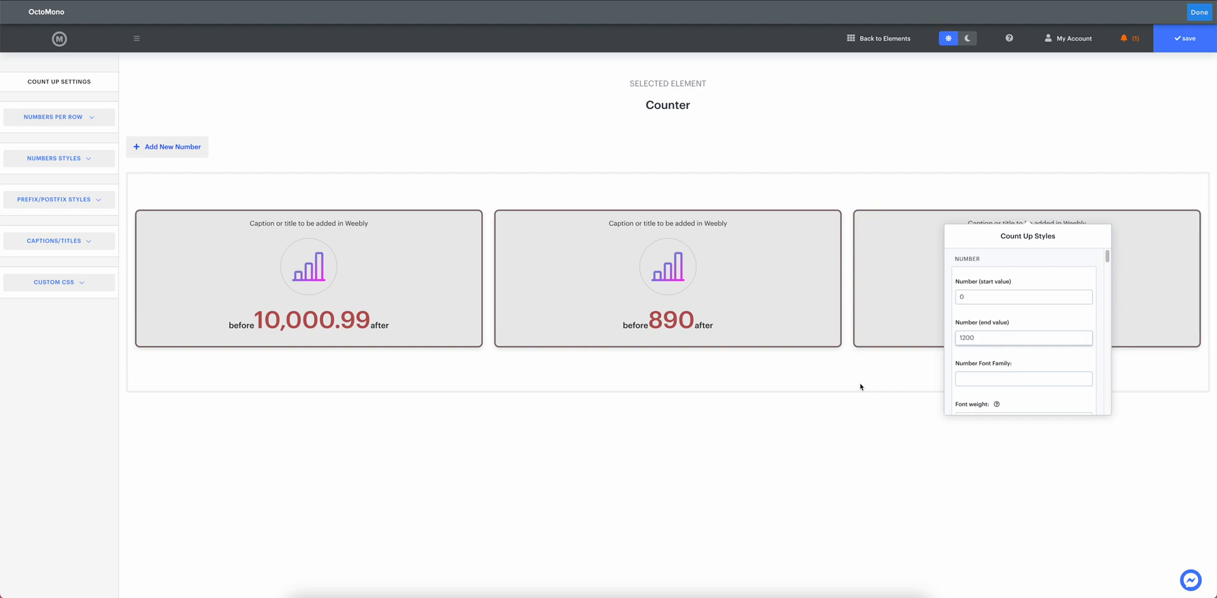
{"action": "left_click", "coordinate": [860, 387]}
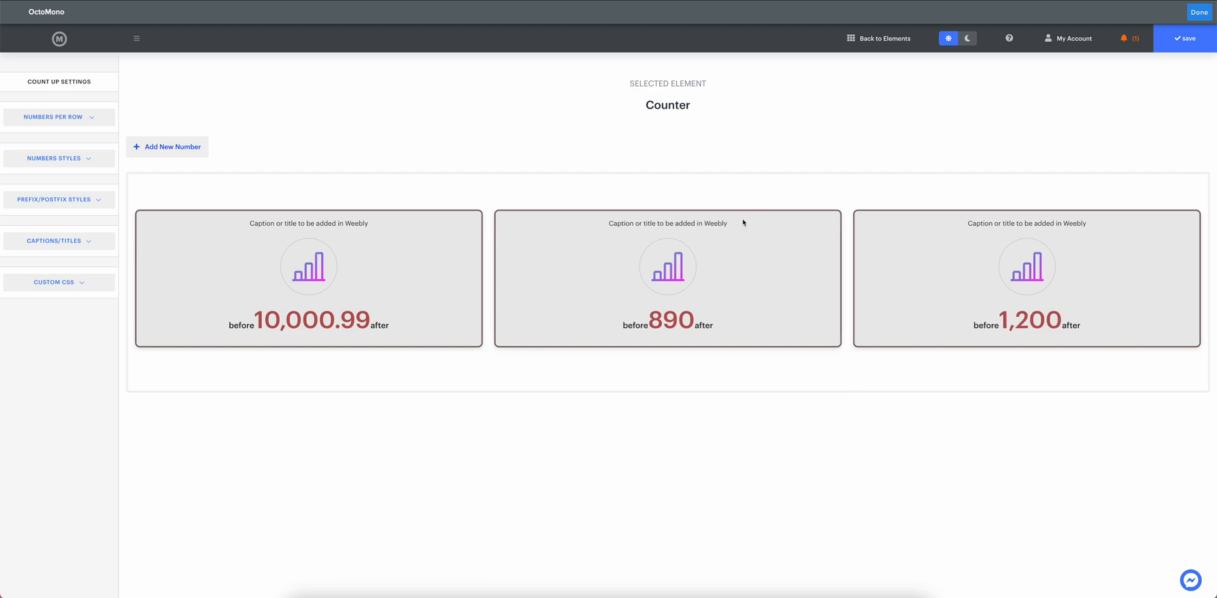
- Save the counter to the Weebly page and move it into the empty section just above the footer
{"action": "mouse_move", "coordinate": [509, 218]}
{"action": "left_click", "coordinate": [1187, 40]}
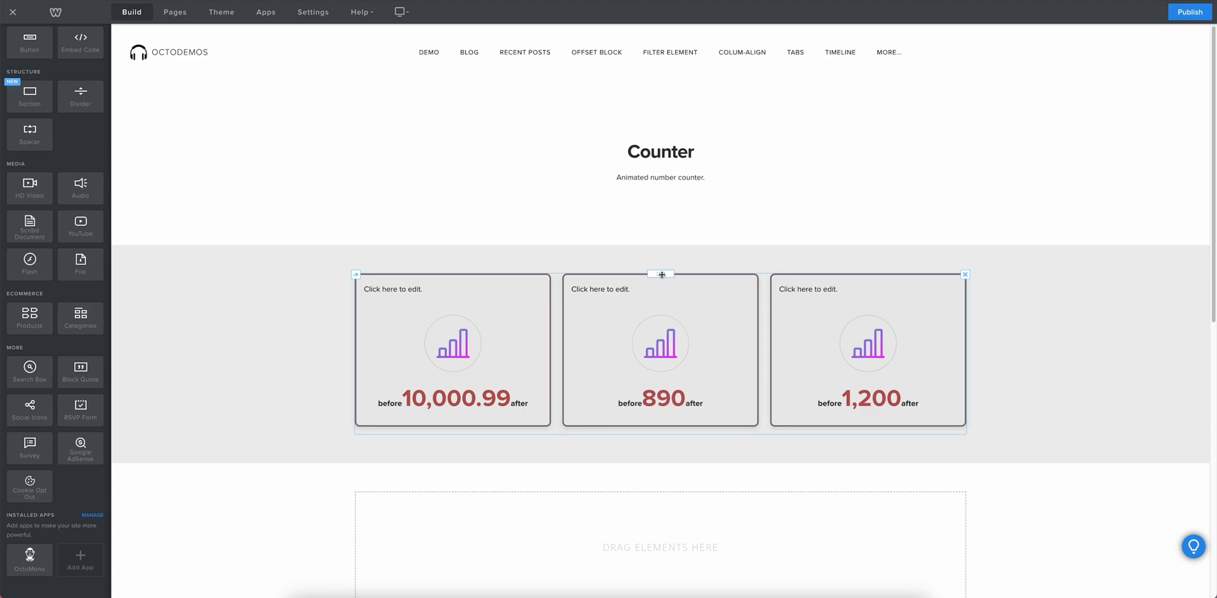
{"action": "left_click_drag", "start_coordinate": [662, 275], "coordinate": [653, 330]}
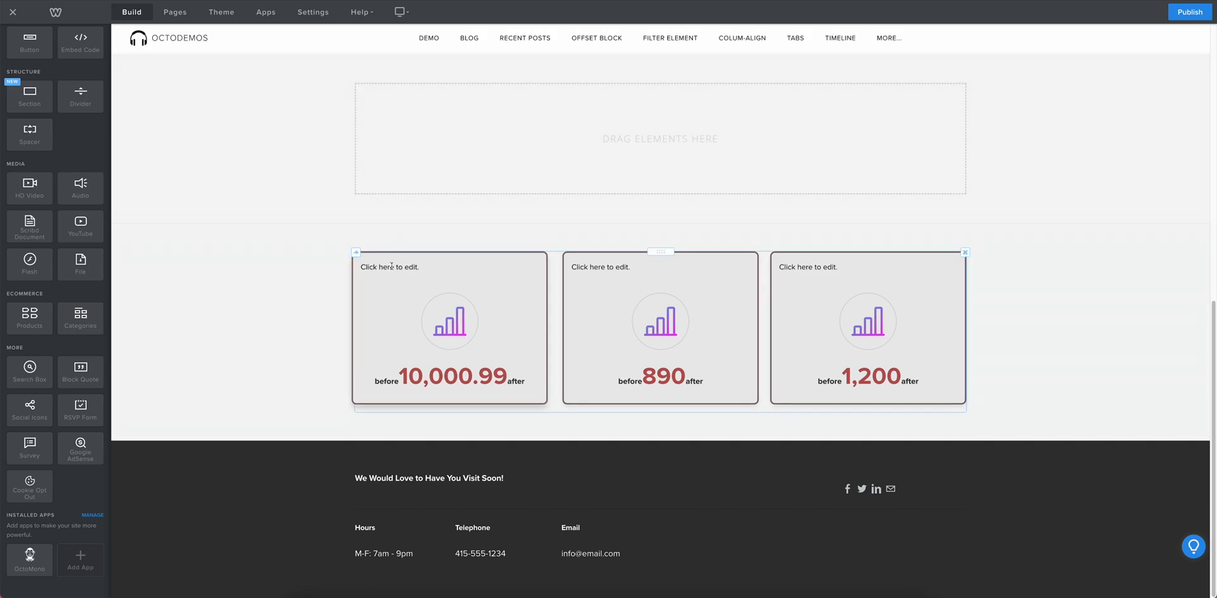
- Enter "This could be our title" as the first number's caption
{"action": "left_click", "coordinate": [435, 267]}
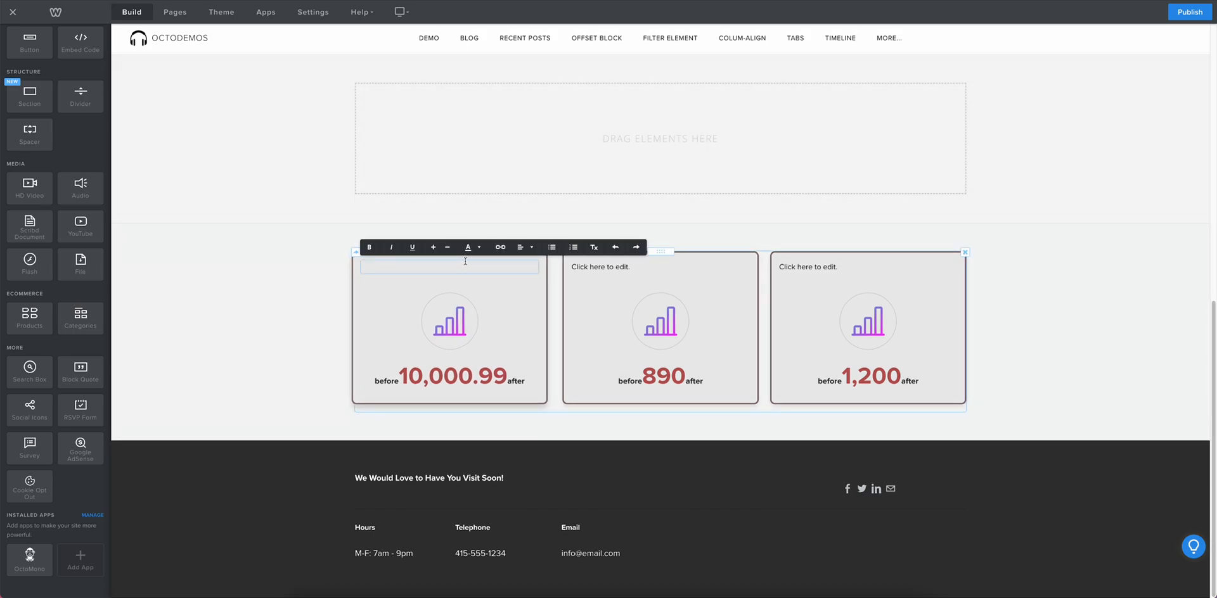
{"action": "type", "text": "This could be "}
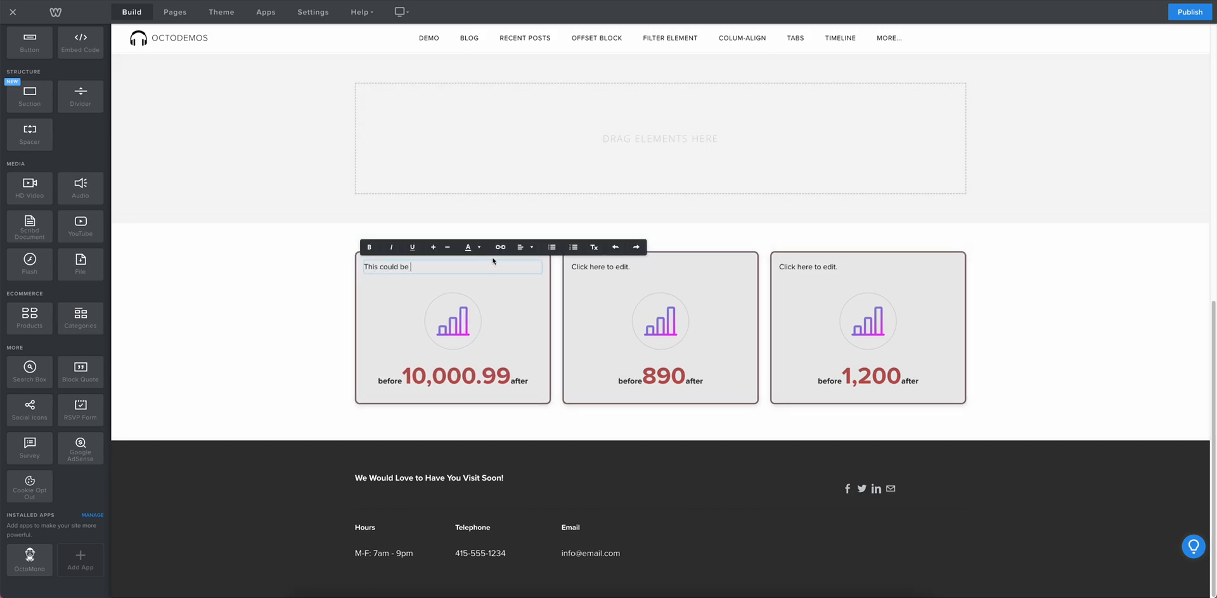
{"action": "type", "text": "our title"}
- Center the first number's caption, enlarge its text and make it bold
{"action": "key", "text": "ctrl+a"}
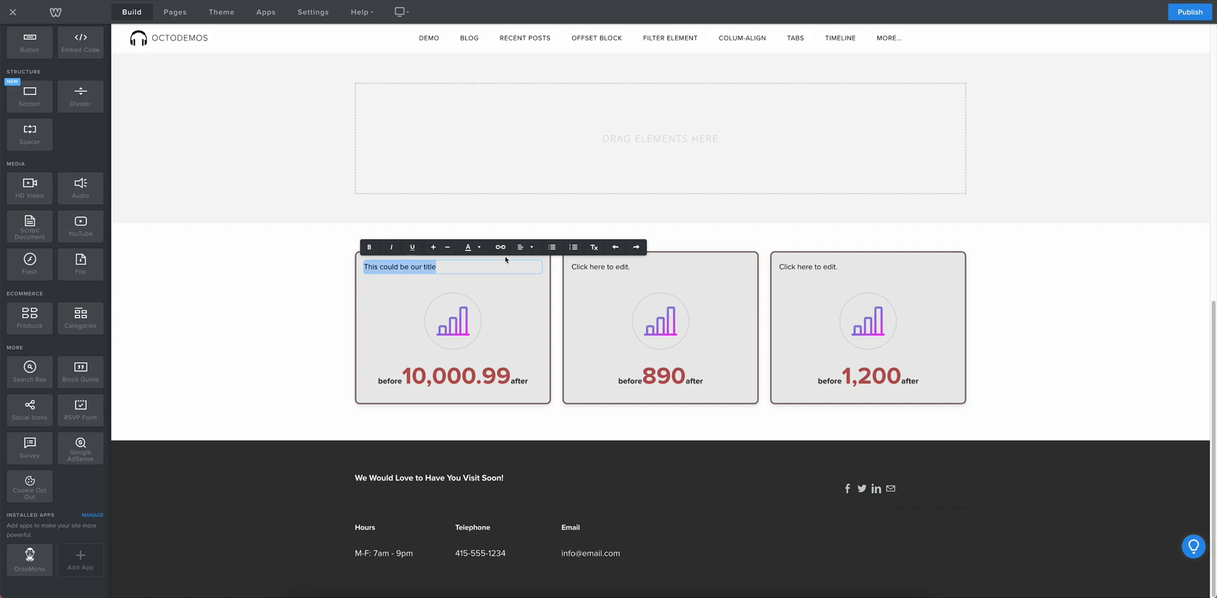
{"action": "left_click", "coordinate": [522, 247]}
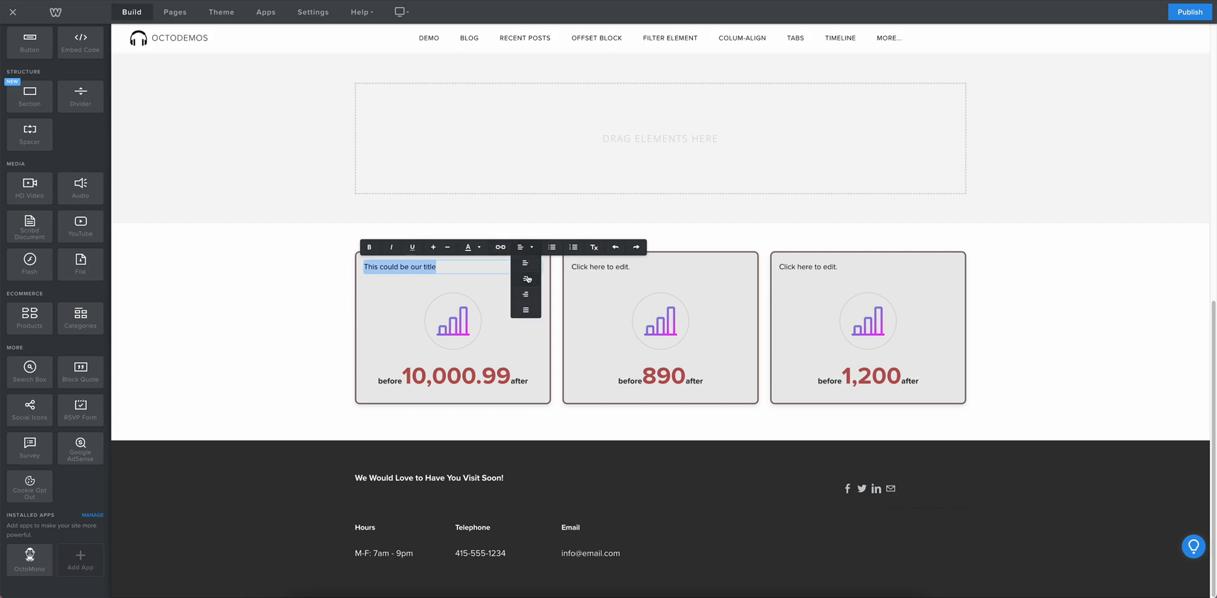
{"action": "left_click", "coordinate": [526, 273]}
{"action": "left_click", "coordinate": [382, 247]}
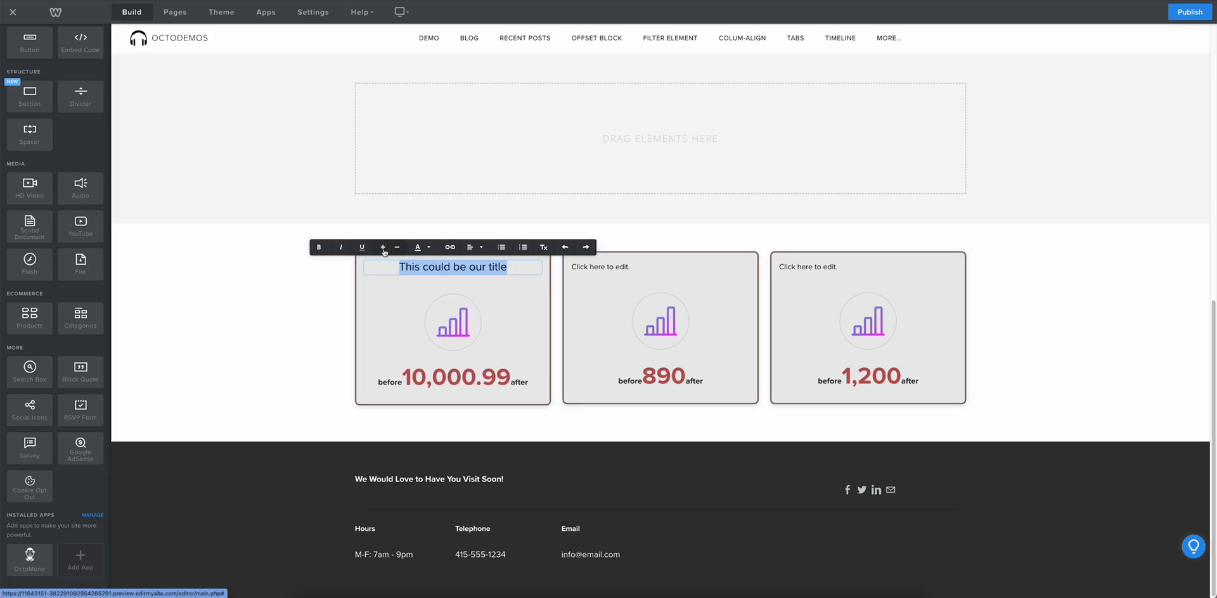
{"action": "left_click", "coordinate": [319, 249]}
{"action": "left_click", "coordinate": [264, 199]}
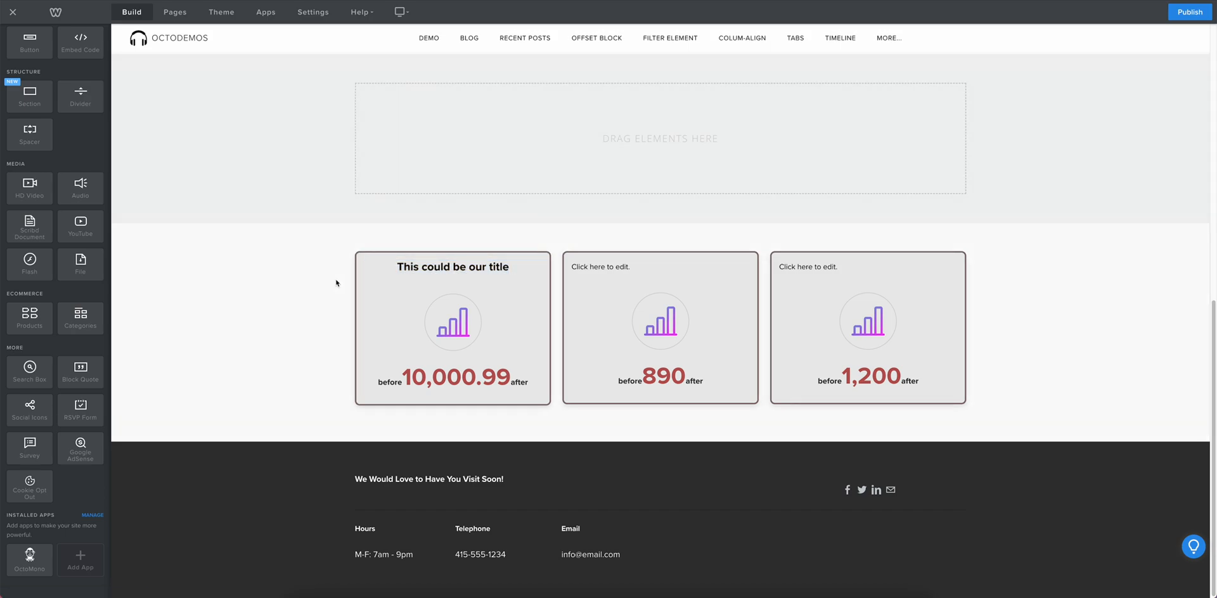
- Caption the second number "Title" and make the text larger, bold and red (#cf0000)
{"action": "left_click", "coordinate": [606, 267]}
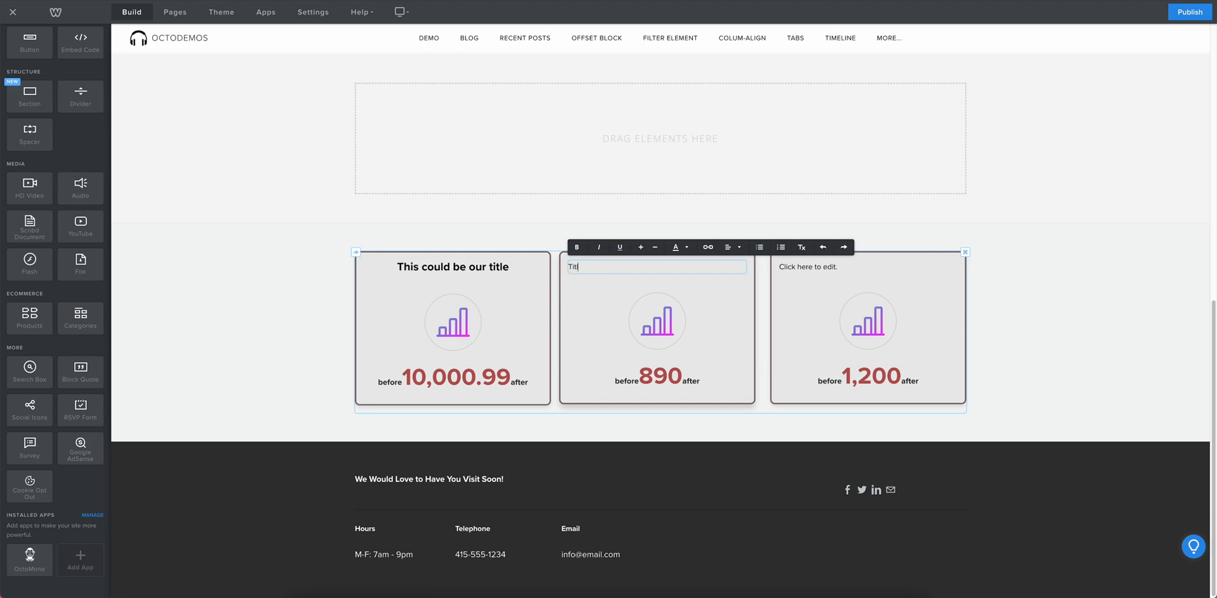
{"action": "key", "text": "ctrl+a"}
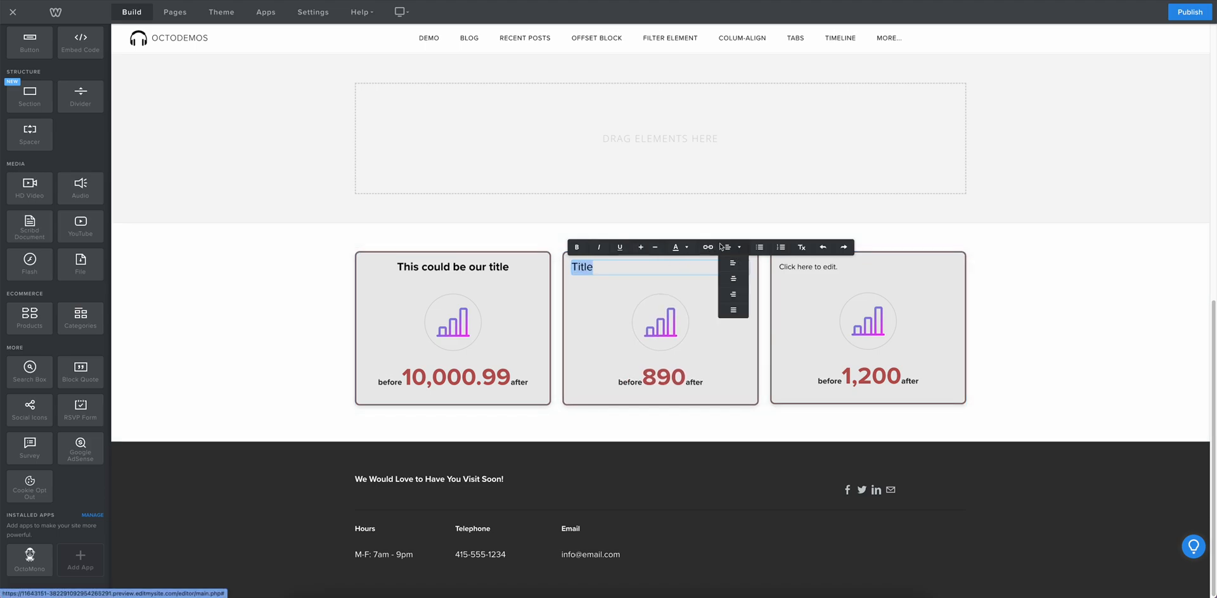
{"action": "left_click", "coordinate": [684, 249]}
{"action": "left_click", "coordinate": [841, 282]}
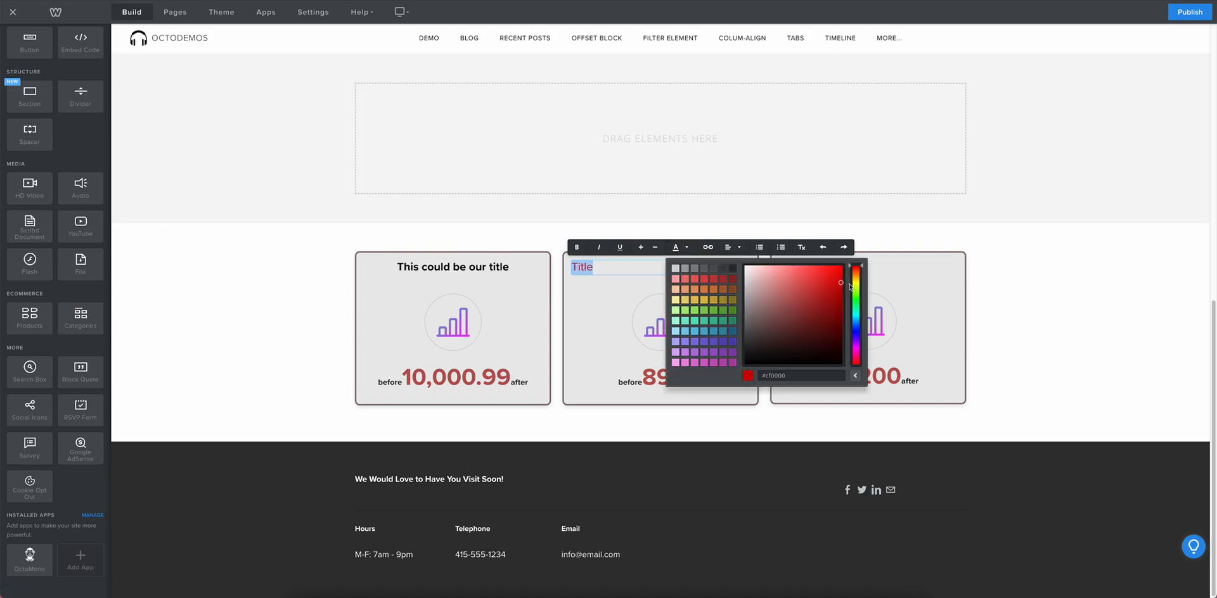
{"action": "left_click", "coordinate": [558, 231]}
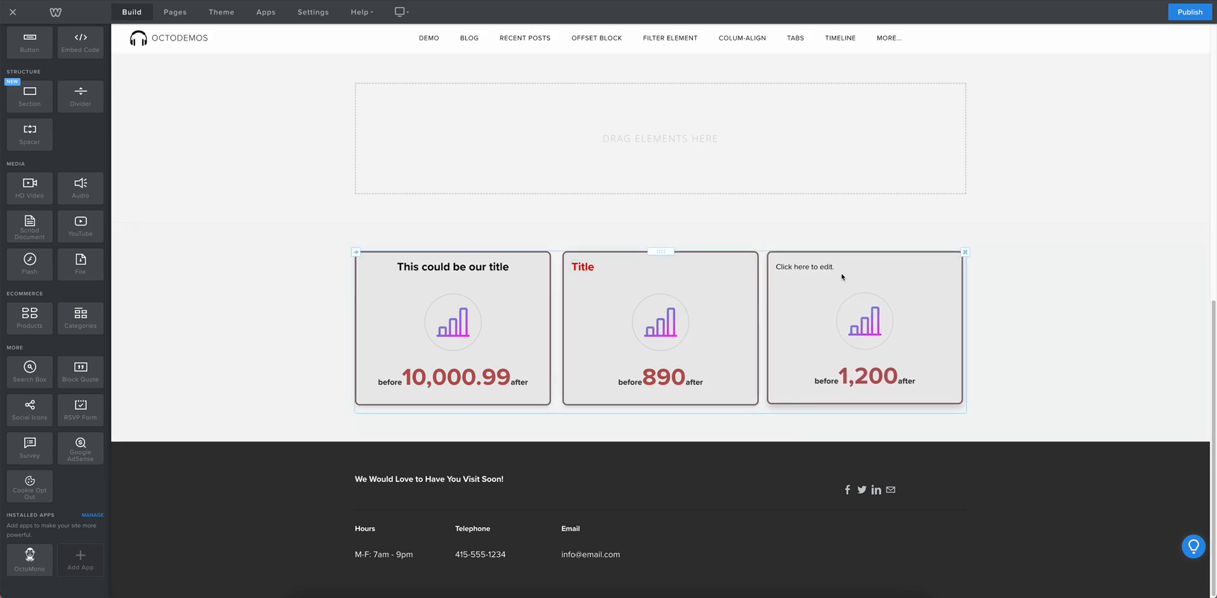
- Enter "Title" as the third number's caption
{"action": "left_click", "coordinate": [808, 267]}
{"action": "type", "text": "Title"}
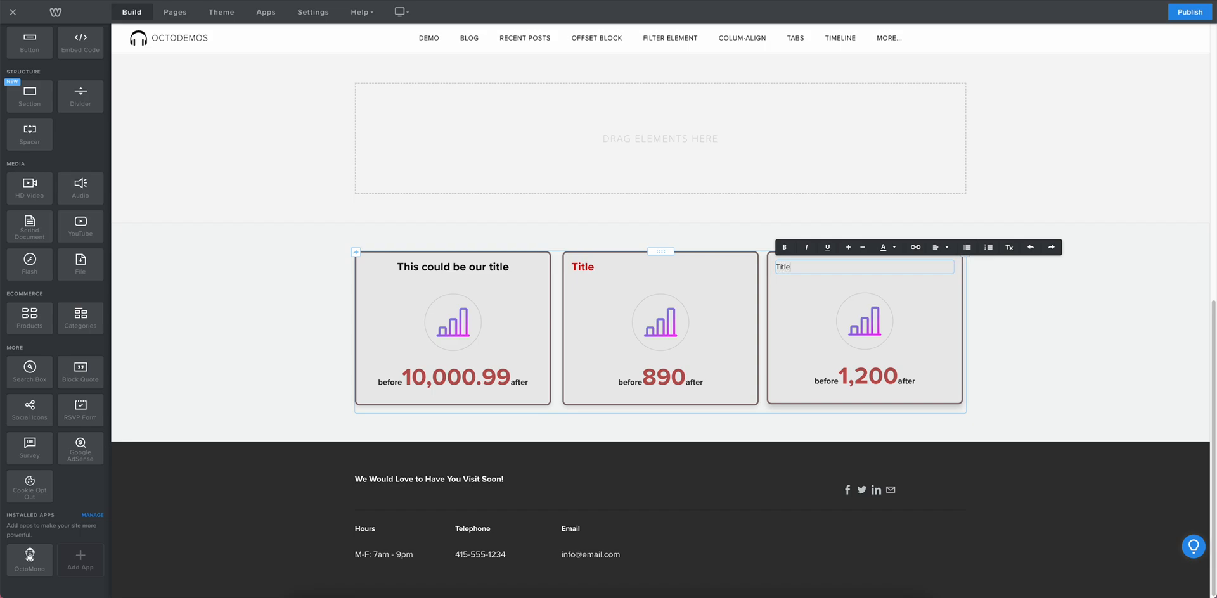
{"action": "left_click", "coordinate": [632, 239]}
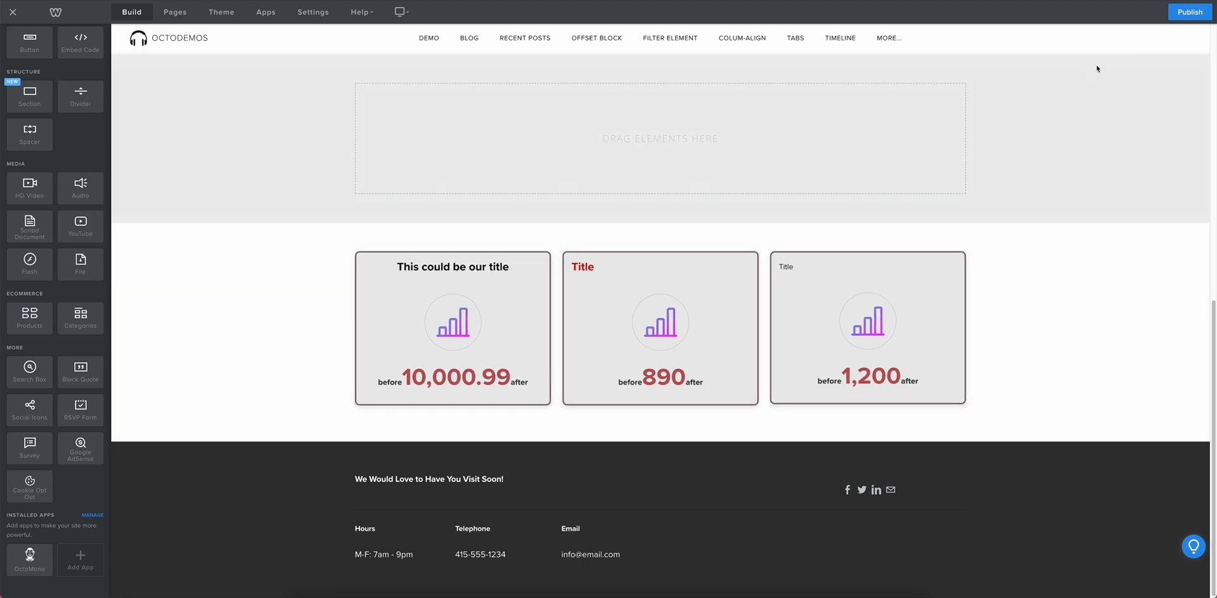
- Publish the site and check on the live page whether the counter animation replays, then dismiss the publishing confirmation
{"action": "left_click", "coordinate": [1190, 12]}
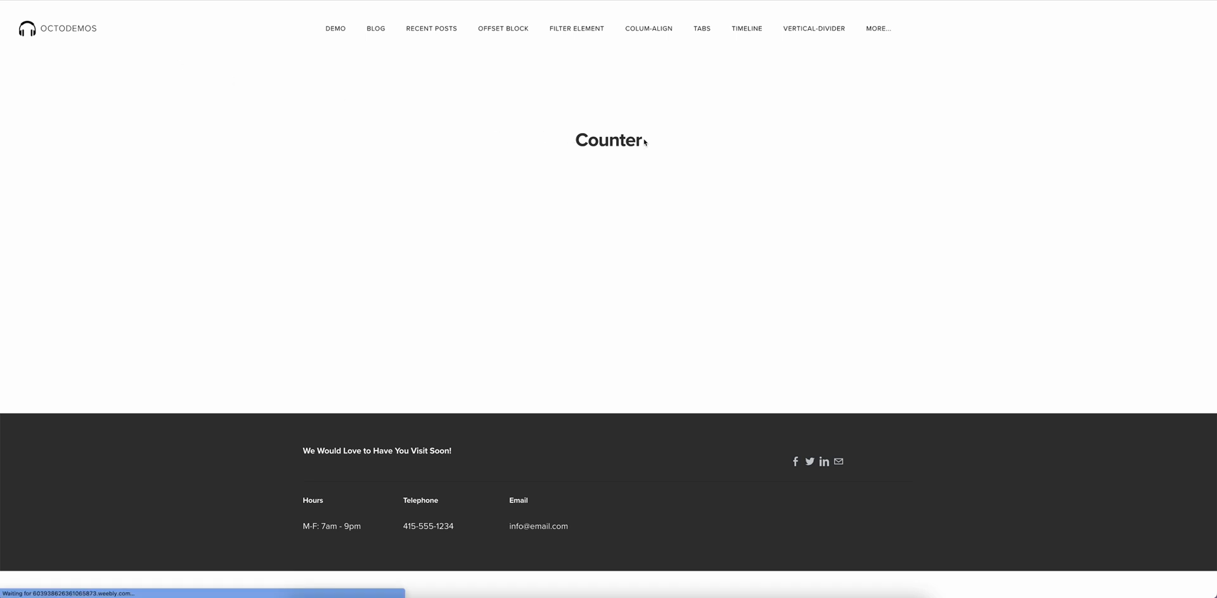
{"action": "scroll", "coordinate": [704, 141], "scroll_direction": "down", "scroll_amount": 6}
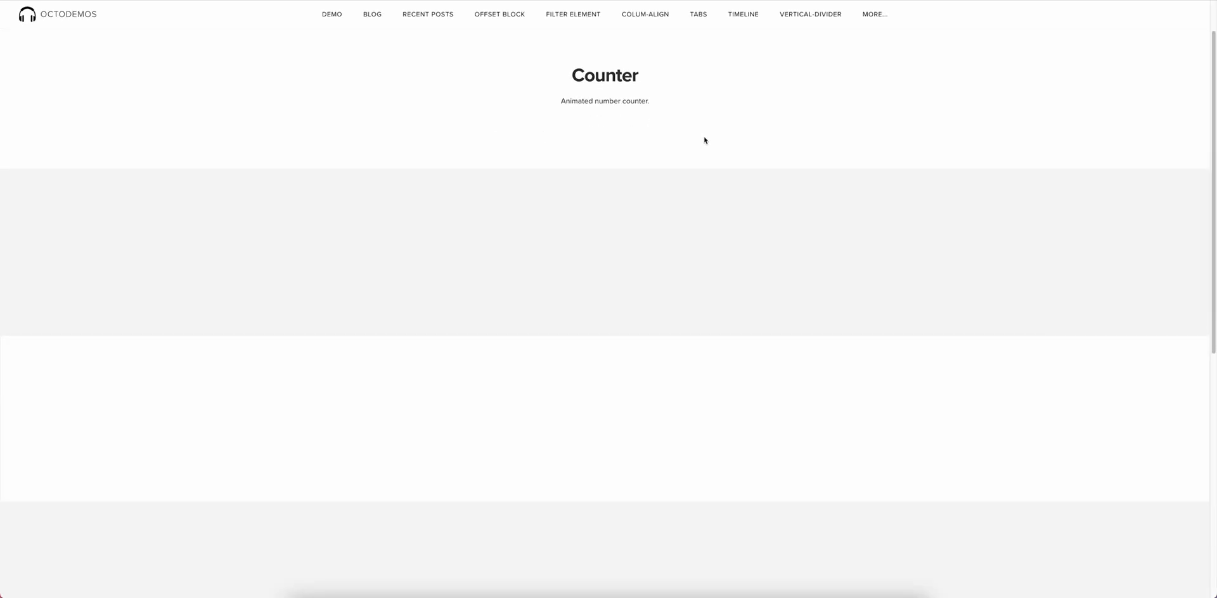
{"action": "scroll", "coordinate": [614, 187], "scroll_direction": "down", "scroll_amount": 1}
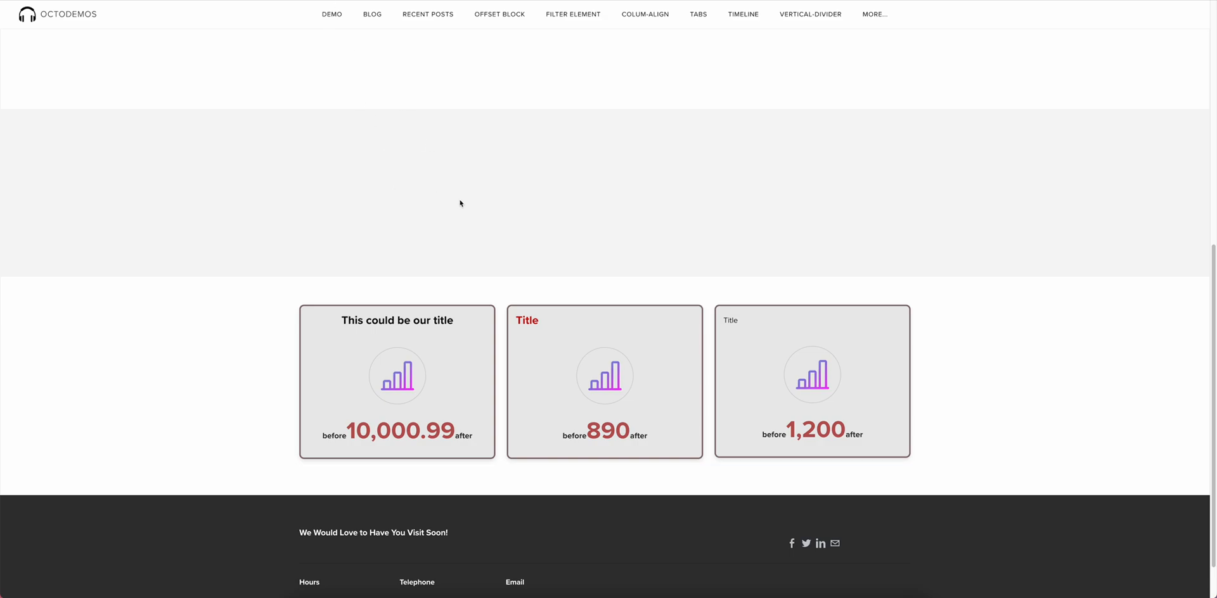
{"action": "scroll", "coordinate": [463, 209], "scroll_direction": "up", "scroll_amount": 6}
{"action": "scroll", "coordinate": [468, 225], "scroll_direction": "down", "scroll_amount": 6}
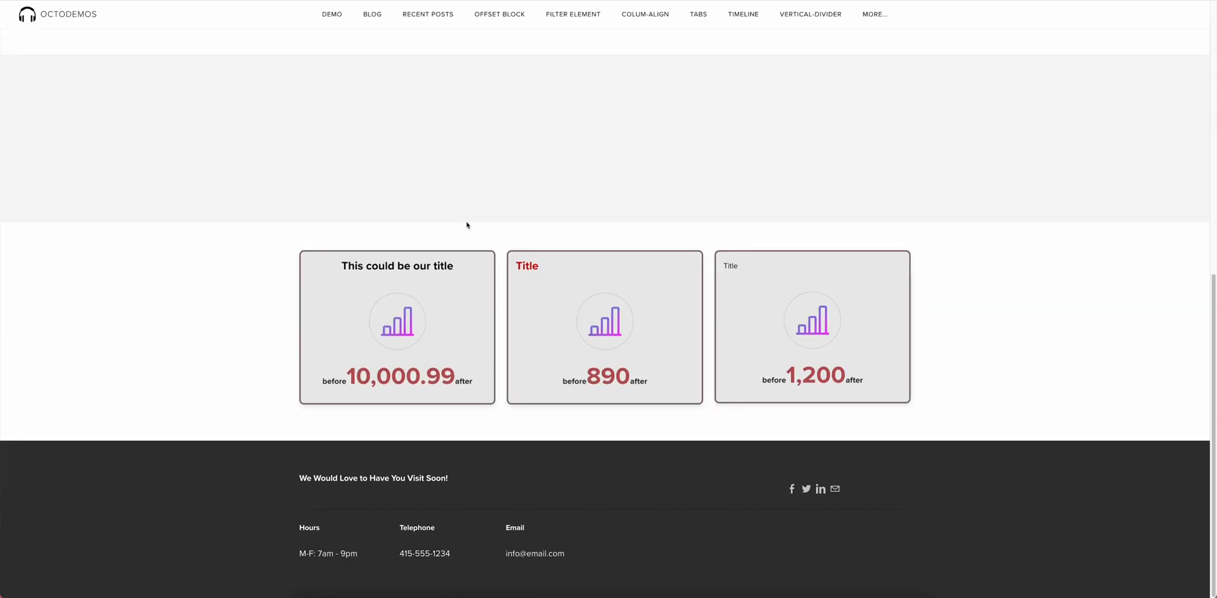
{"action": "scroll", "coordinate": [470, 225], "scroll_direction": "up", "scroll_amount": 6}
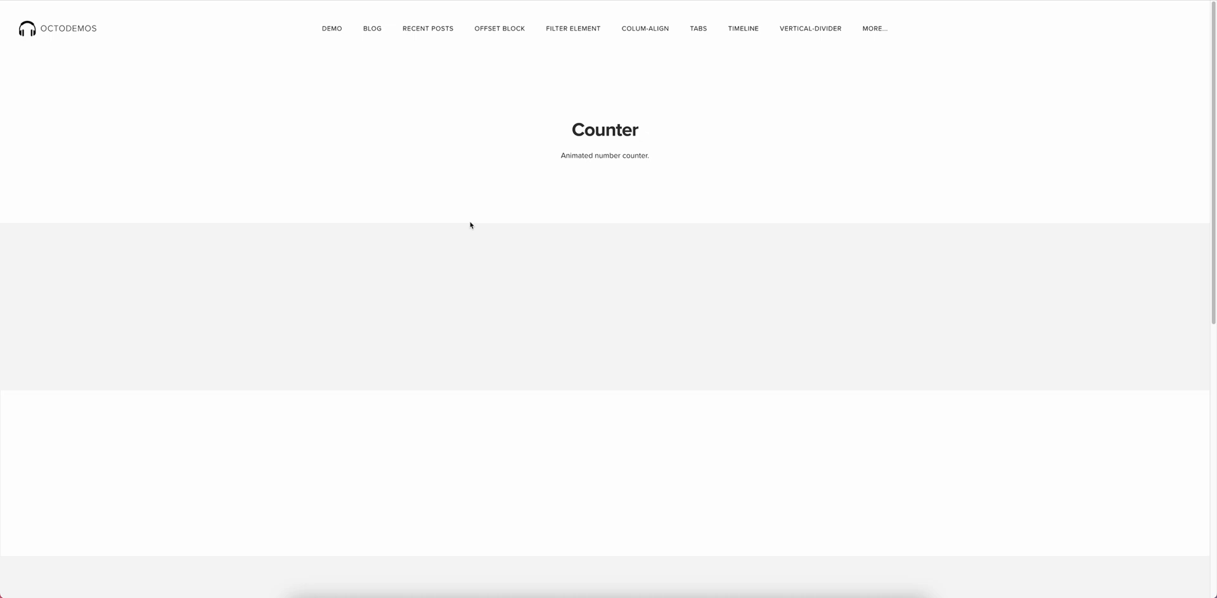
{"action": "scroll", "coordinate": [471, 225], "scroll_direction": "down", "scroll_amount": 6}
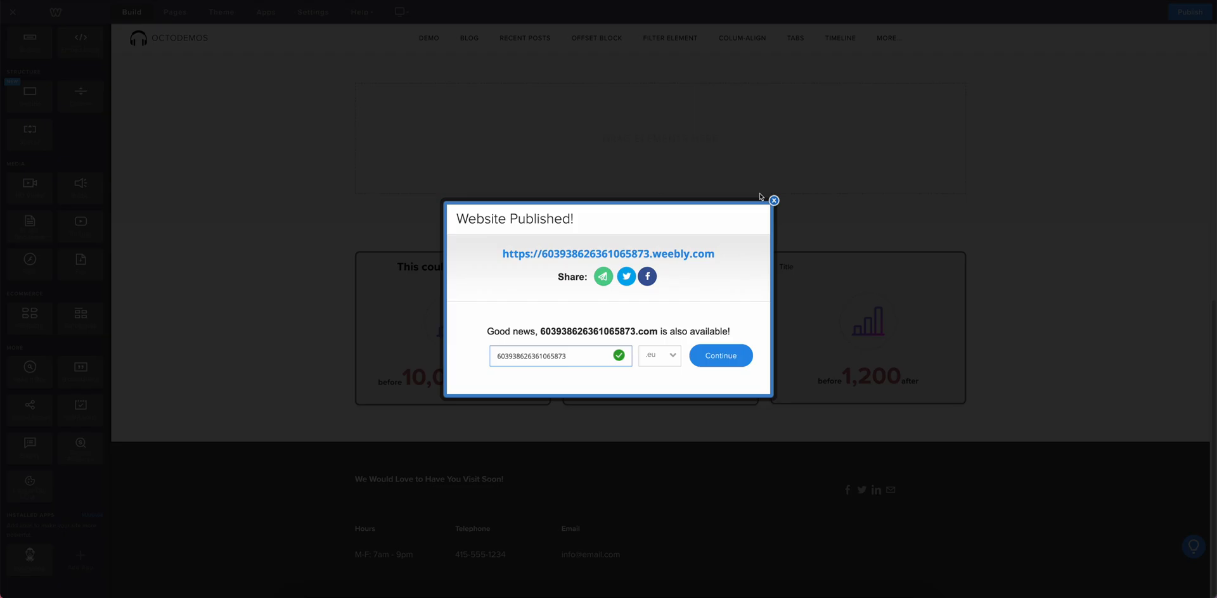
{"action": "left_click", "coordinate": [771, 199]}
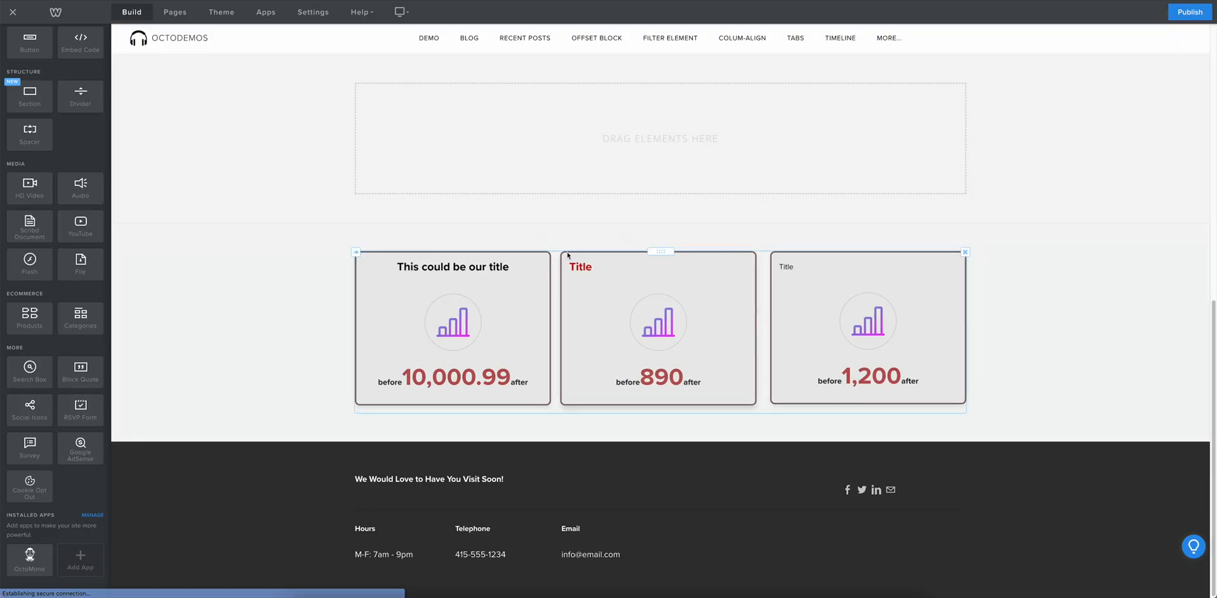
- Turn on Repeat animation in the Counter element's number styles in the OctoMono dashboard and save the element
{"action": "left_click", "coordinate": [604, 252]}
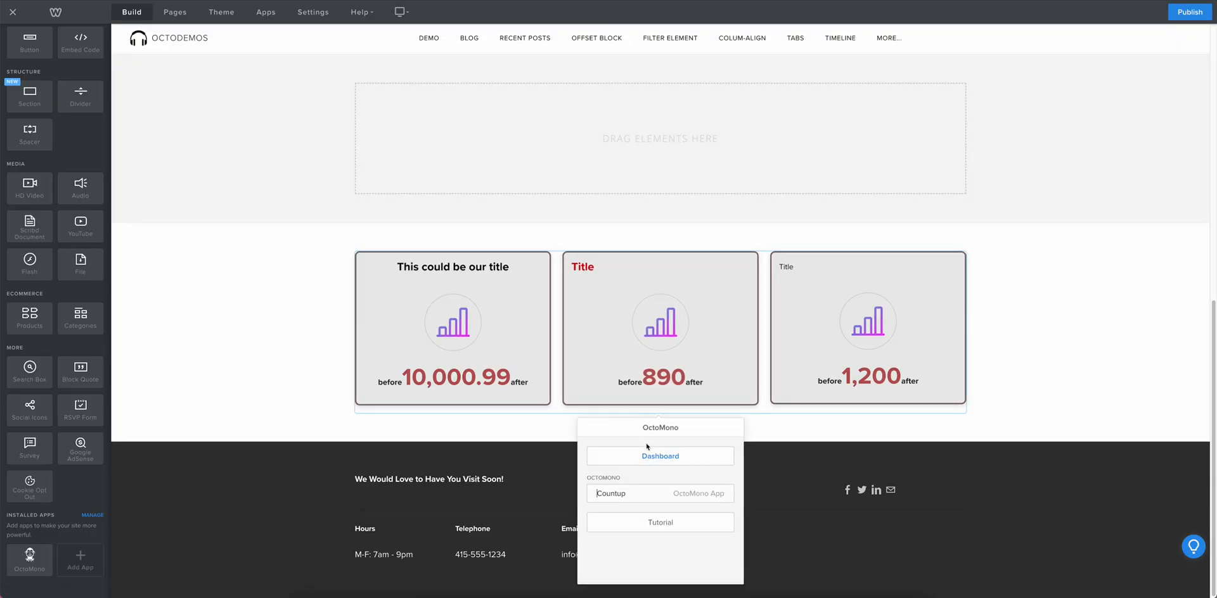
{"action": "left_click", "coordinate": [648, 454]}
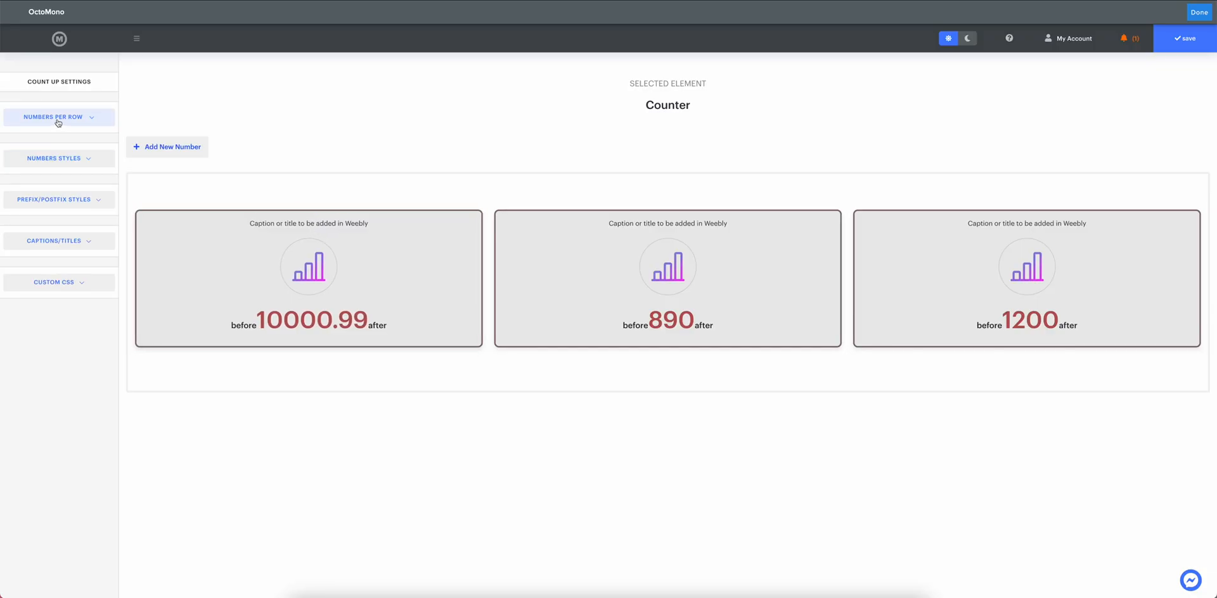
{"action": "left_click", "coordinate": [64, 166]}
{"action": "left_click", "coordinate": [35, 235]}
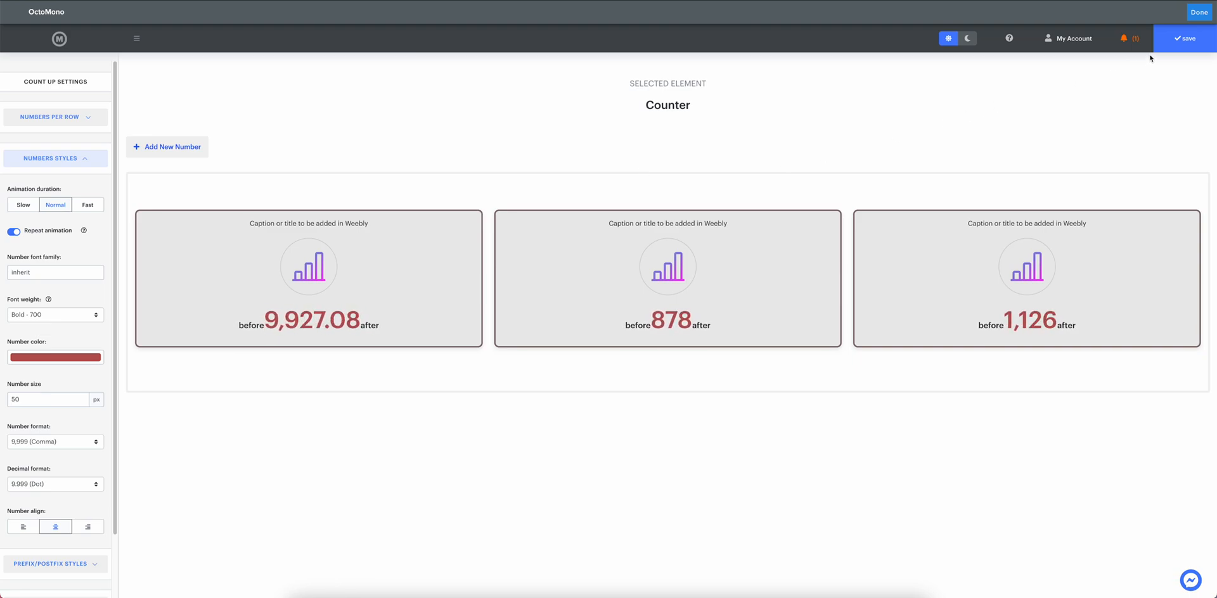
{"action": "left_click", "coordinate": [1181, 41]}
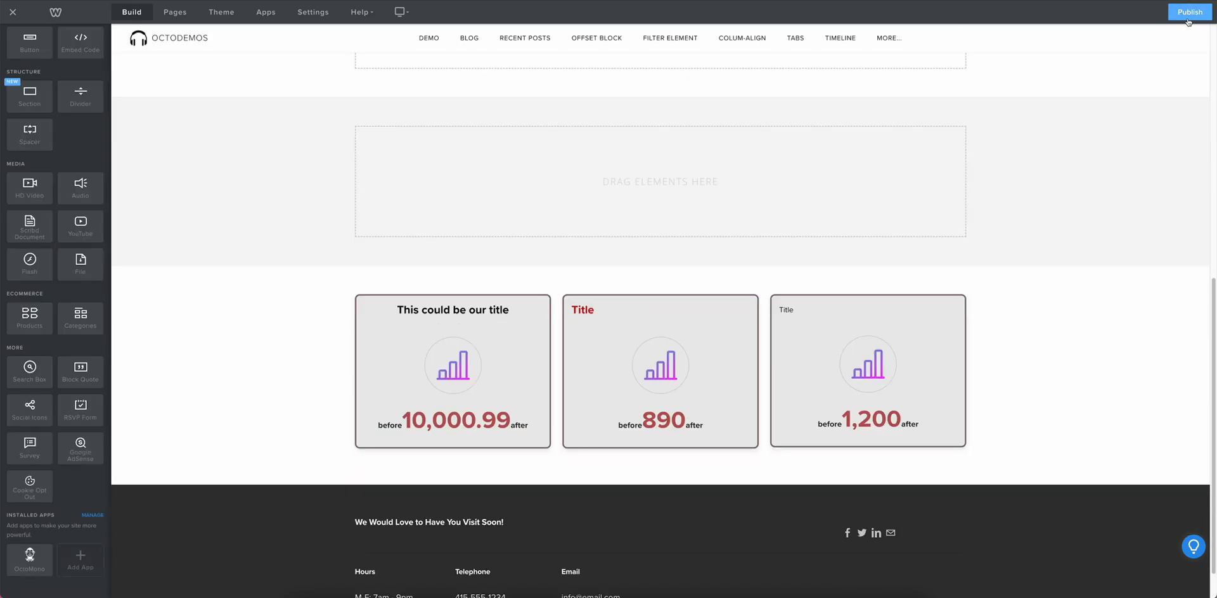
- Republish the site and check on the live page whether the counters animate each time they come back into view
{"action": "left_click", "coordinate": [1188, 13]}
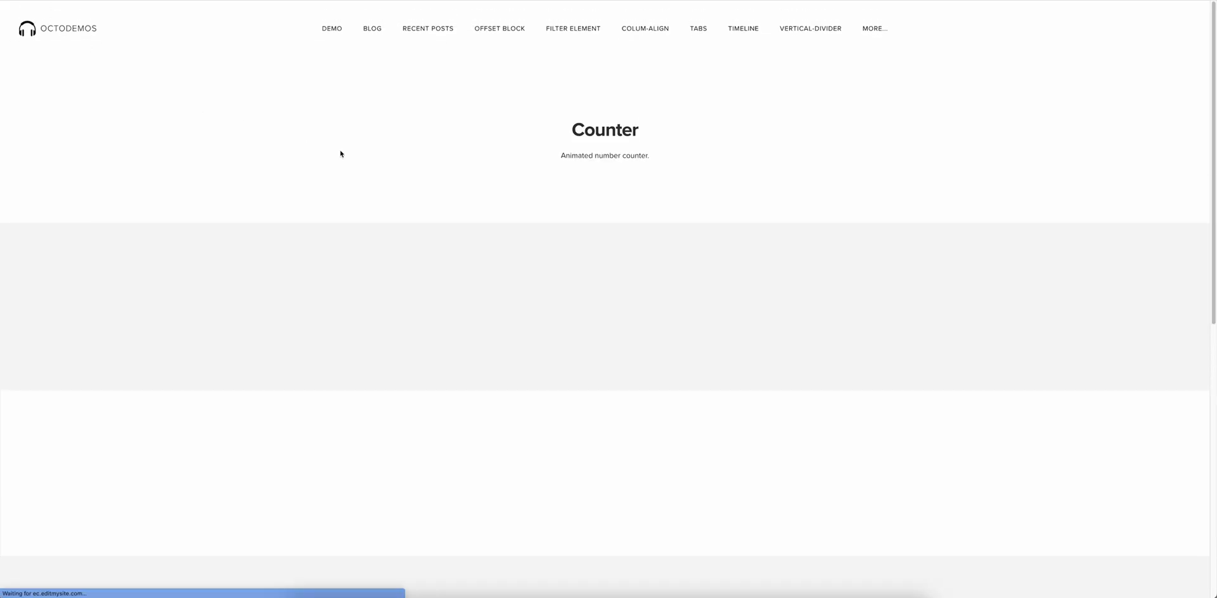
{"action": "scroll", "coordinate": [368, 139], "scroll_direction": "down", "scroll_amount": 3}
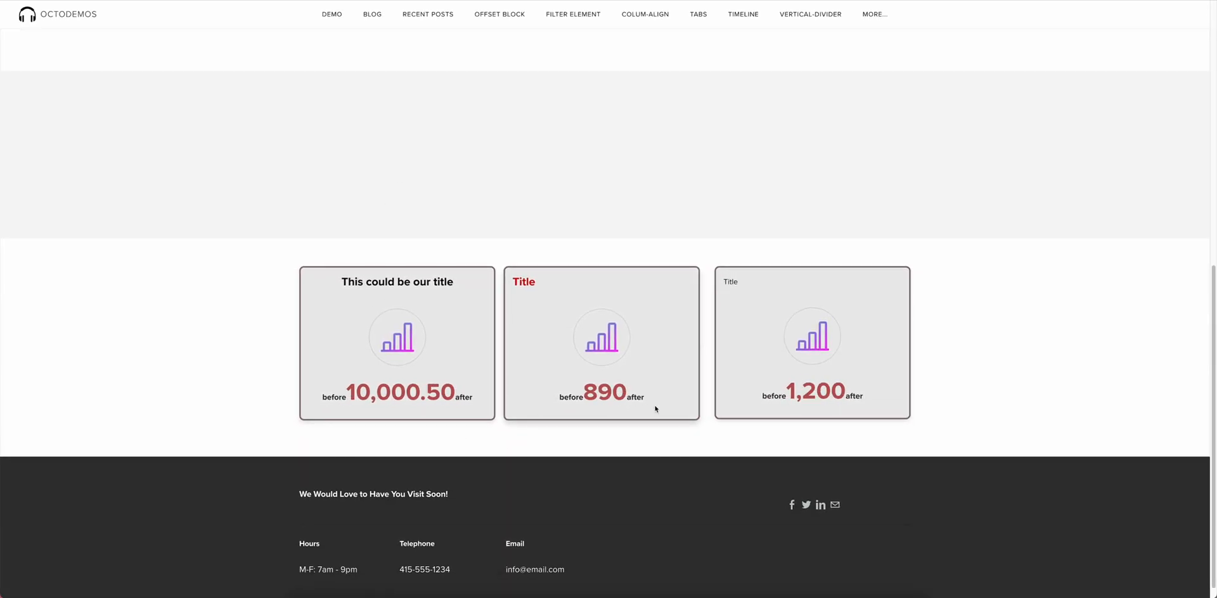
{"action": "scroll", "coordinate": [497, 456], "scroll_direction": "up", "scroll_amount": 3}
{"action": "scroll", "coordinate": [497, 453], "scroll_direction": "up", "scroll_amount": 3}
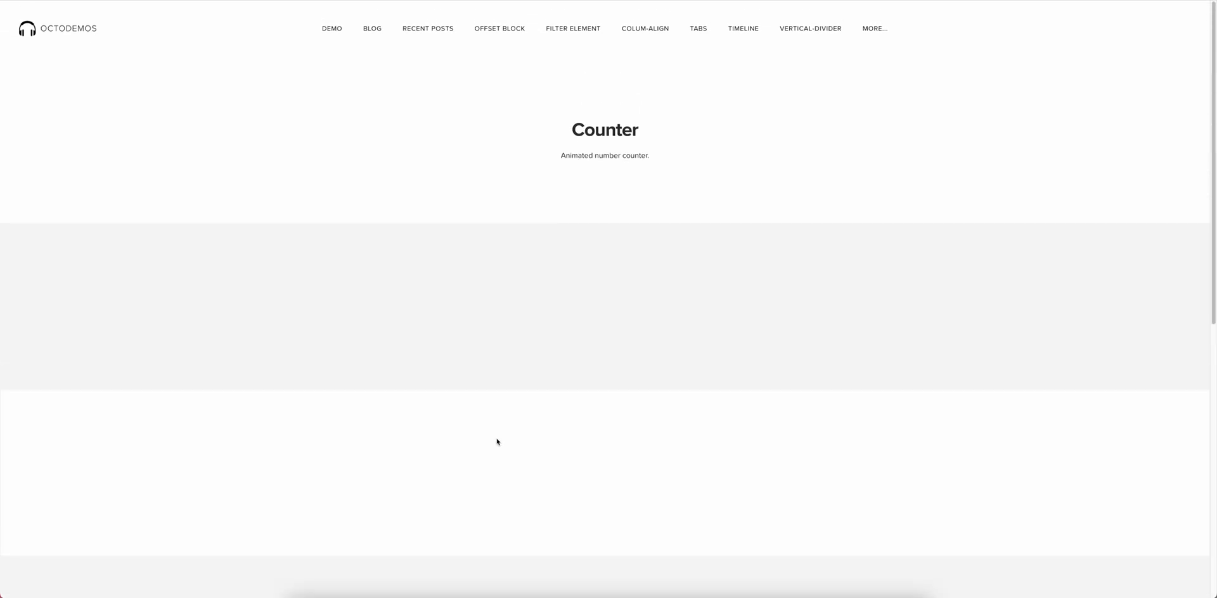
{"action": "scroll", "coordinate": [449, 348], "scroll_direction": "down", "scroll_amount": 2}
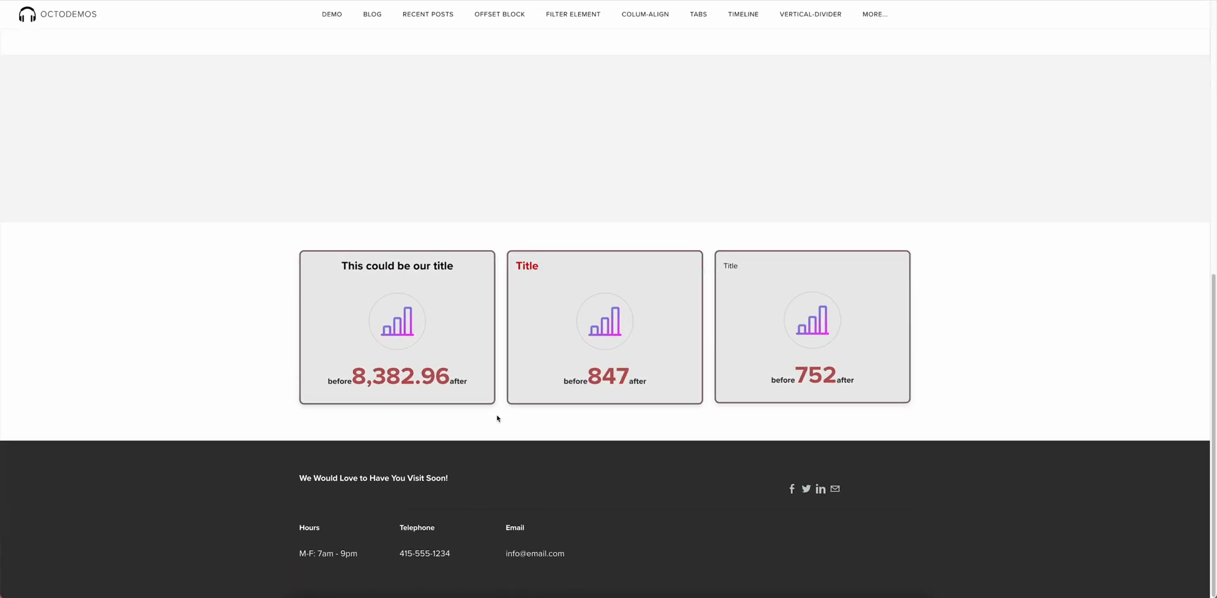
{"action": "scroll", "coordinate": [809, 377], "scroll_direction": "up", "scroll_amount": 2}
{"action": "scroll", "coordinate": [563, 374], "scroll_direction": "down", "scroll_amount": 2}
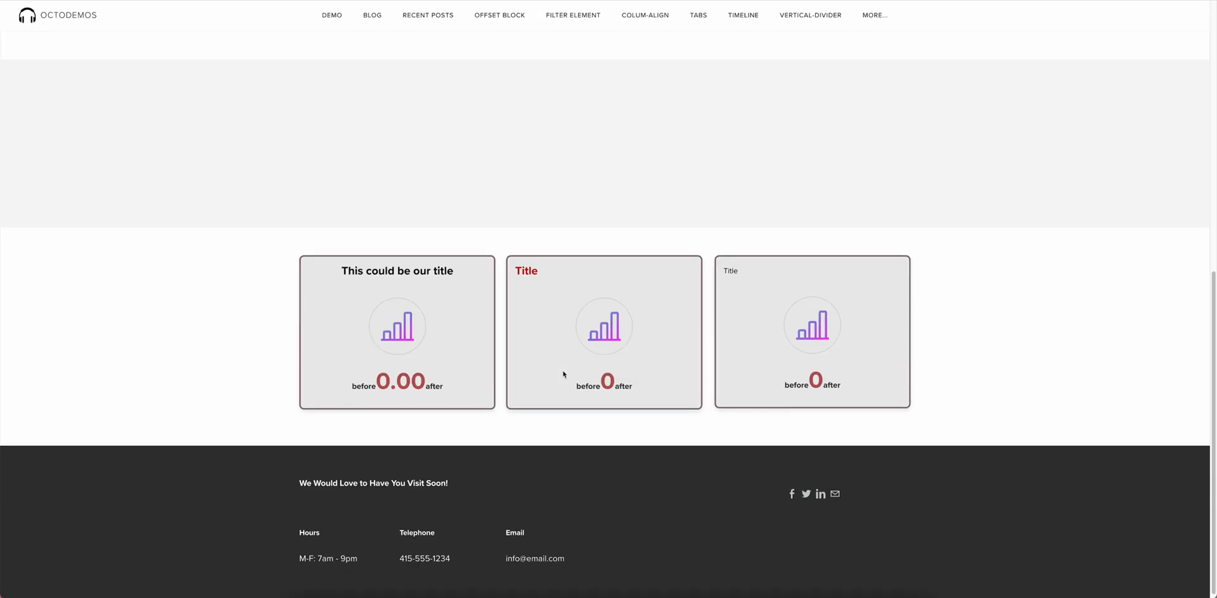
{"action": "scroll", "coordinate": [567, 427], "scroll_direction": "up", "scroll_amount": 2}
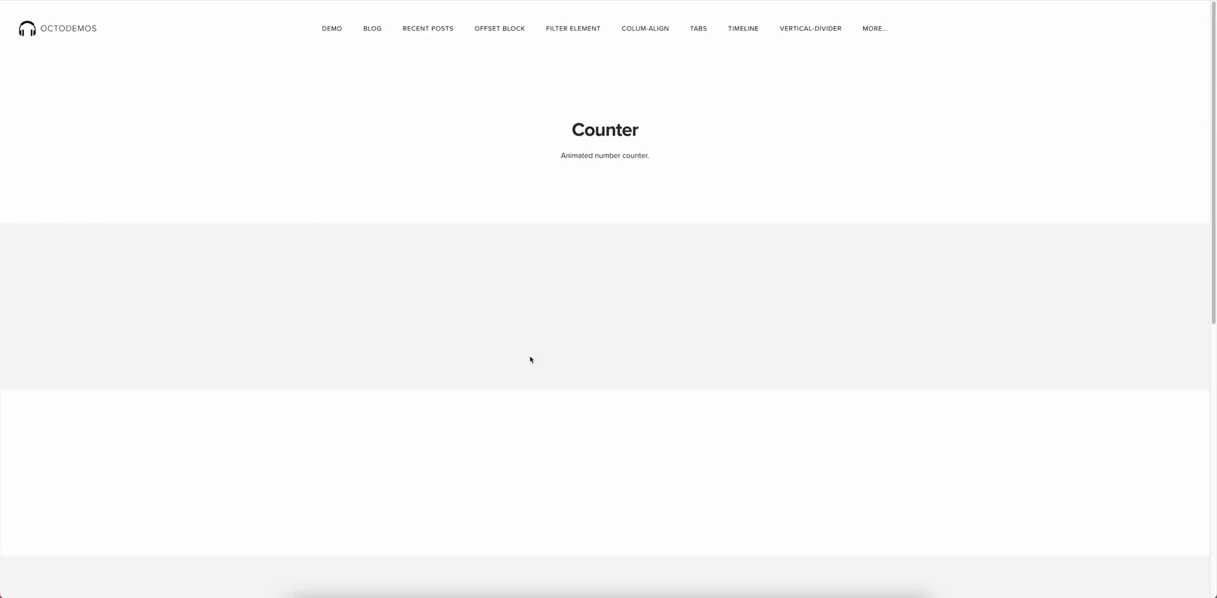
{"action": "scroll", "coordinate": [530, 359], "scroll_direction": "down", "scroll_amount": 2}
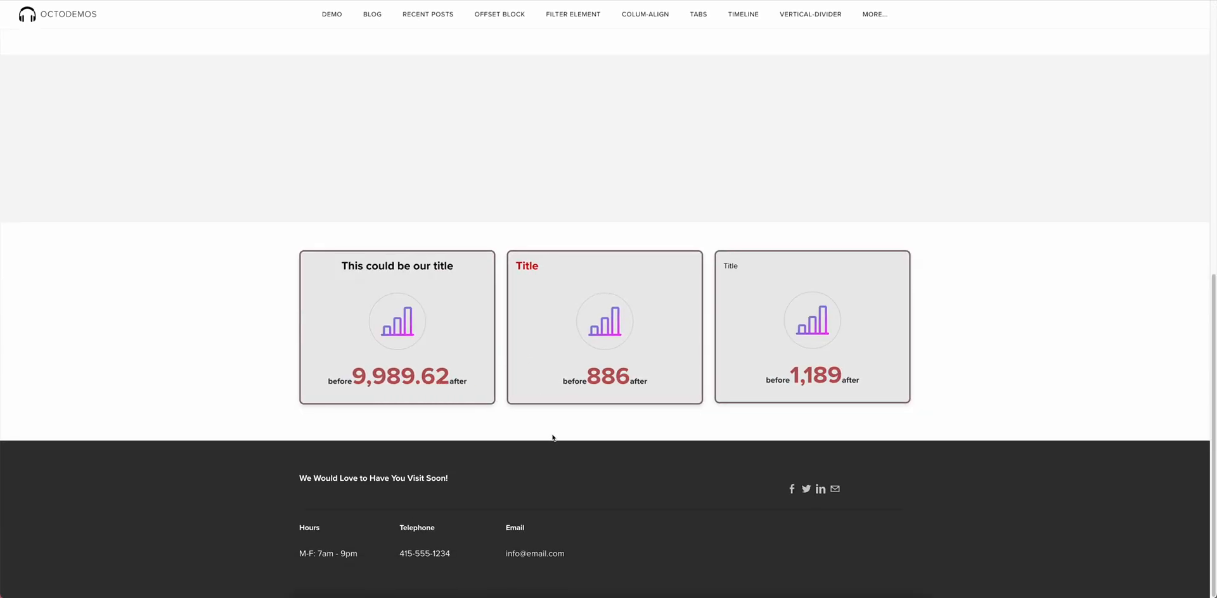